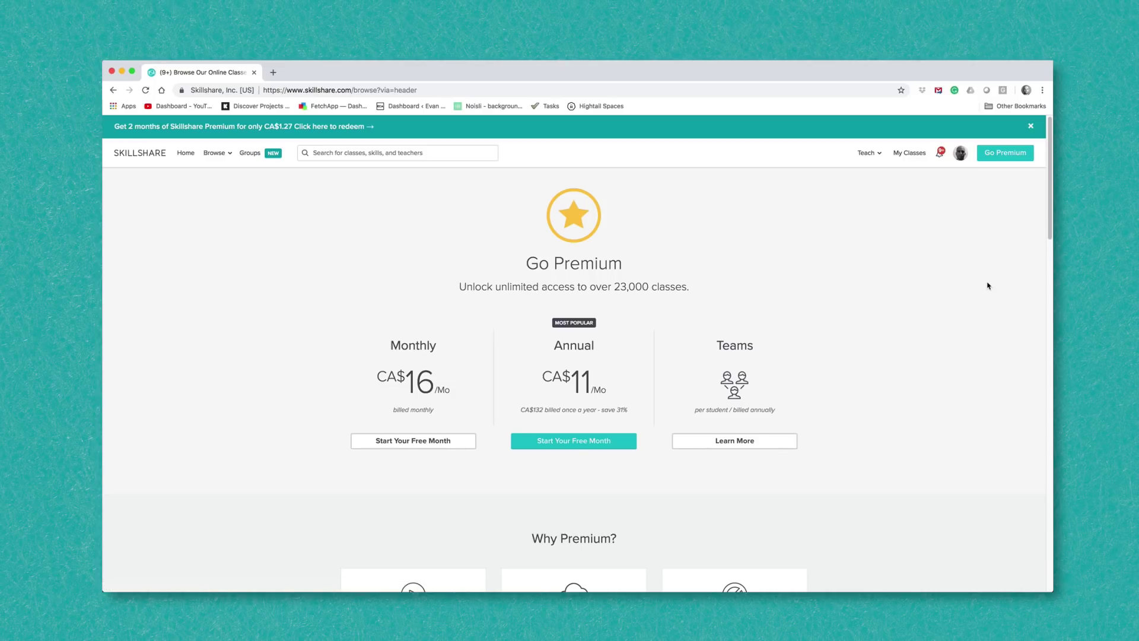
# Step: Look through the Skillshare Premium plans, membership benefits and the classes listed on the two-month offer page
pyautogui.scroll(-5, 301, 287)
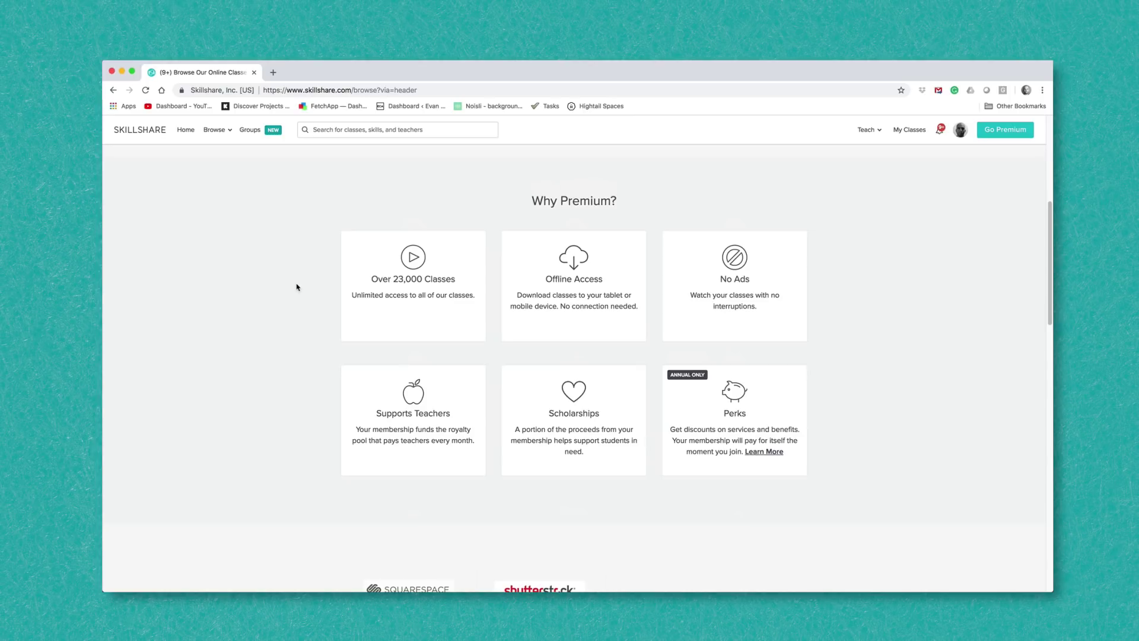
pyautogui.scroll(5, 247, 198)
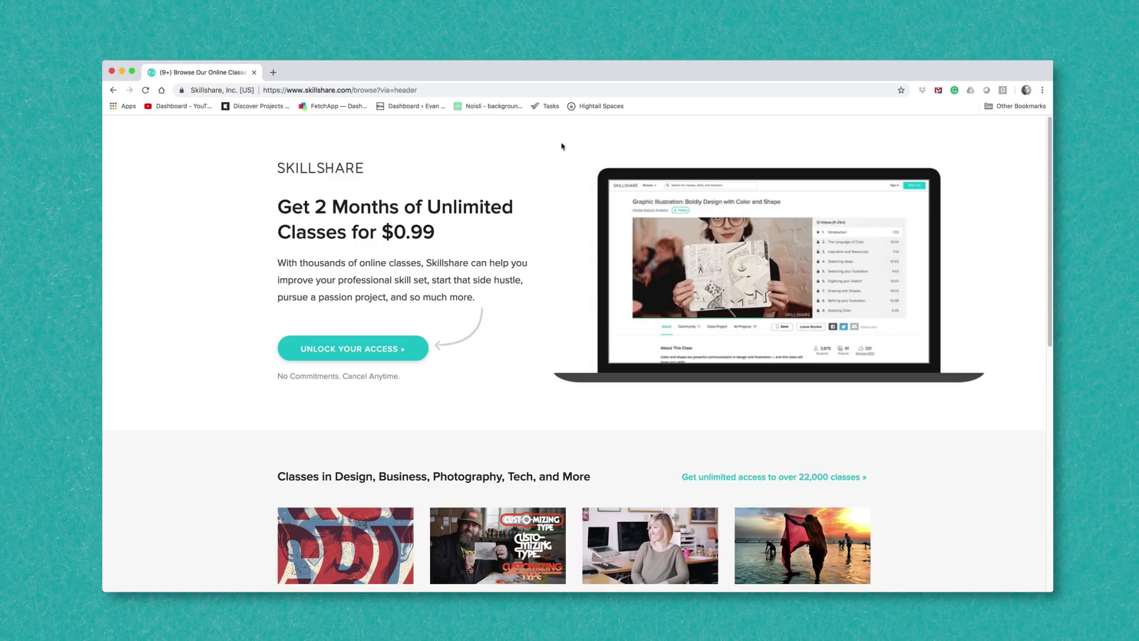
pyautogui.scroll(-5, 562, 146)
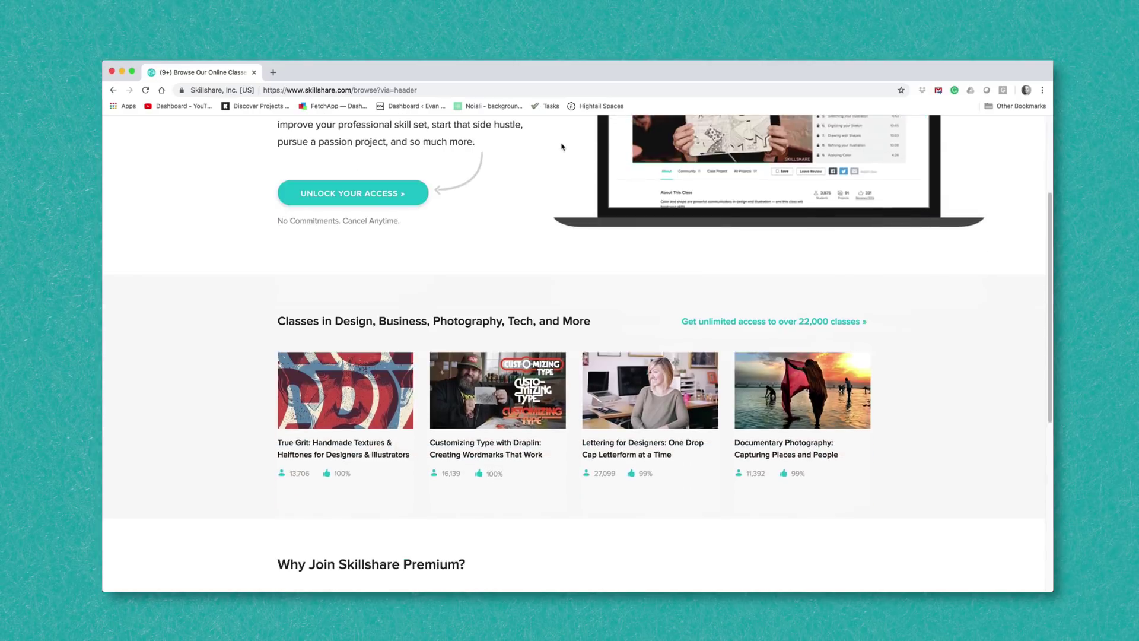
pyautogui.click(660, 398)
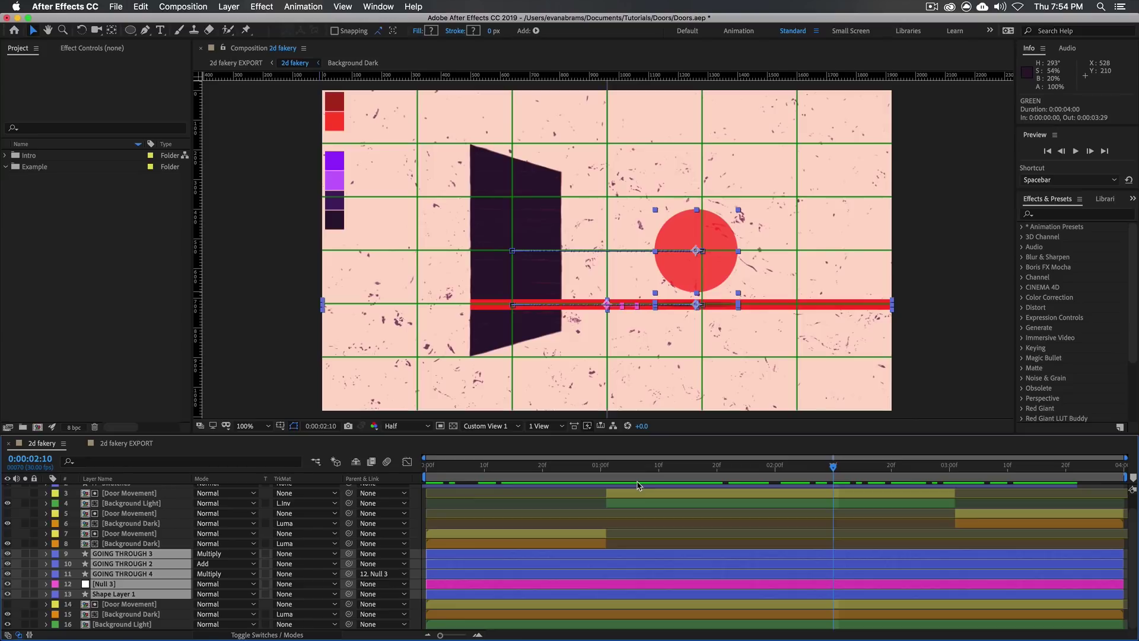
# Step: Examine the background, Door Movement and GOING THROUGH layers that make up the finished 2d fakery composition
pyautogui.click(929, 386)
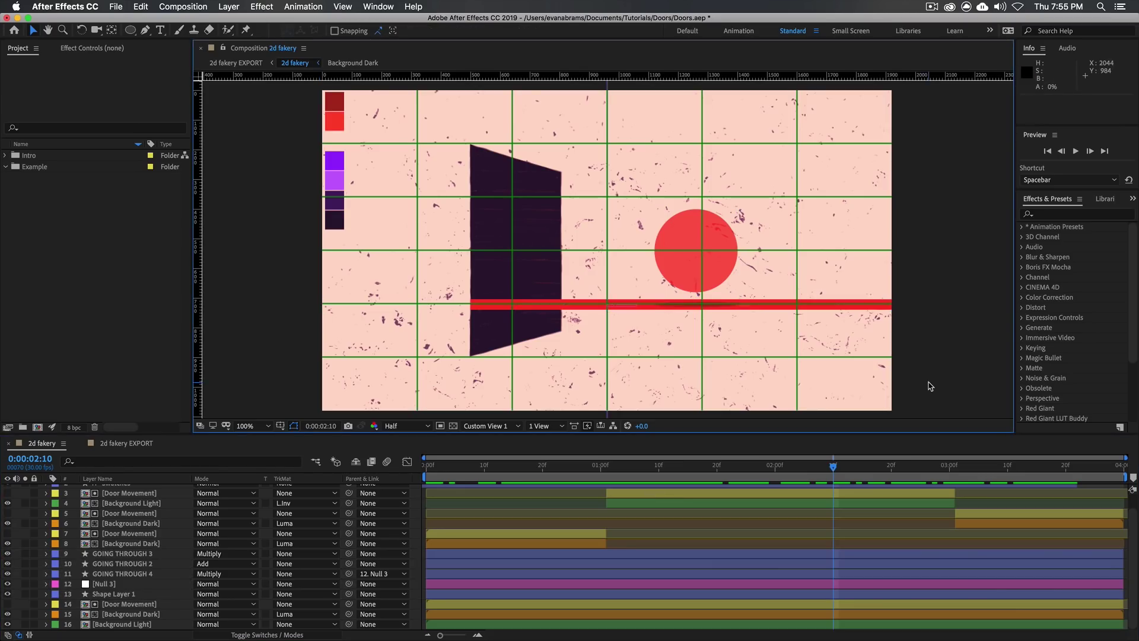
pyautogui.click(597, 624)
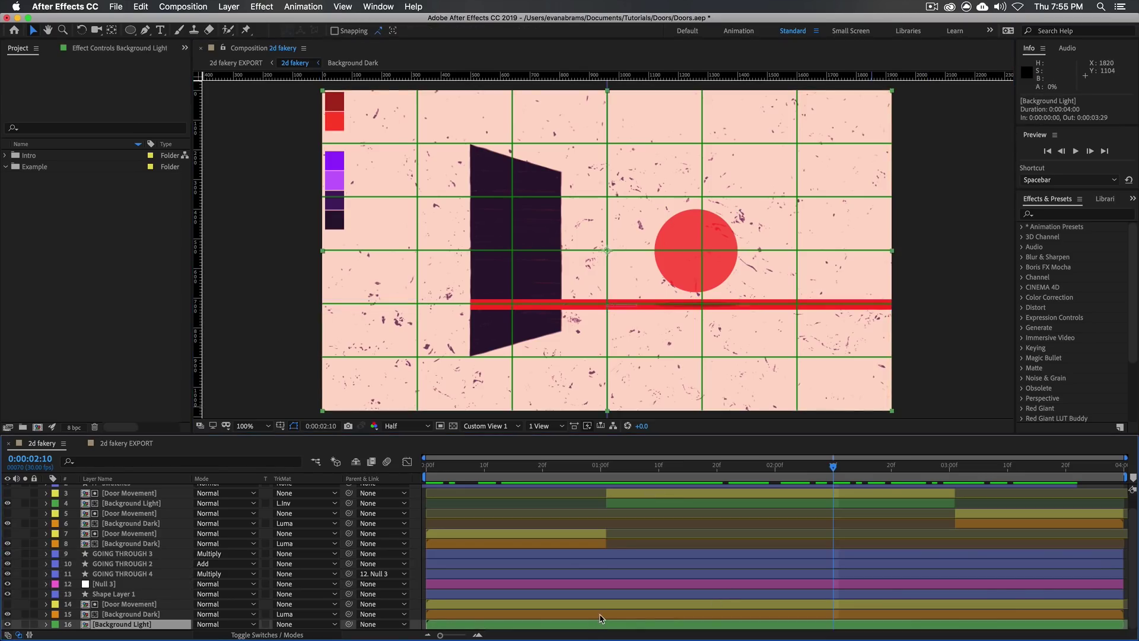
pyautogui.keyDown('shift'); pyautogui.click(601, 617); pyautogui.keyUp('shift')
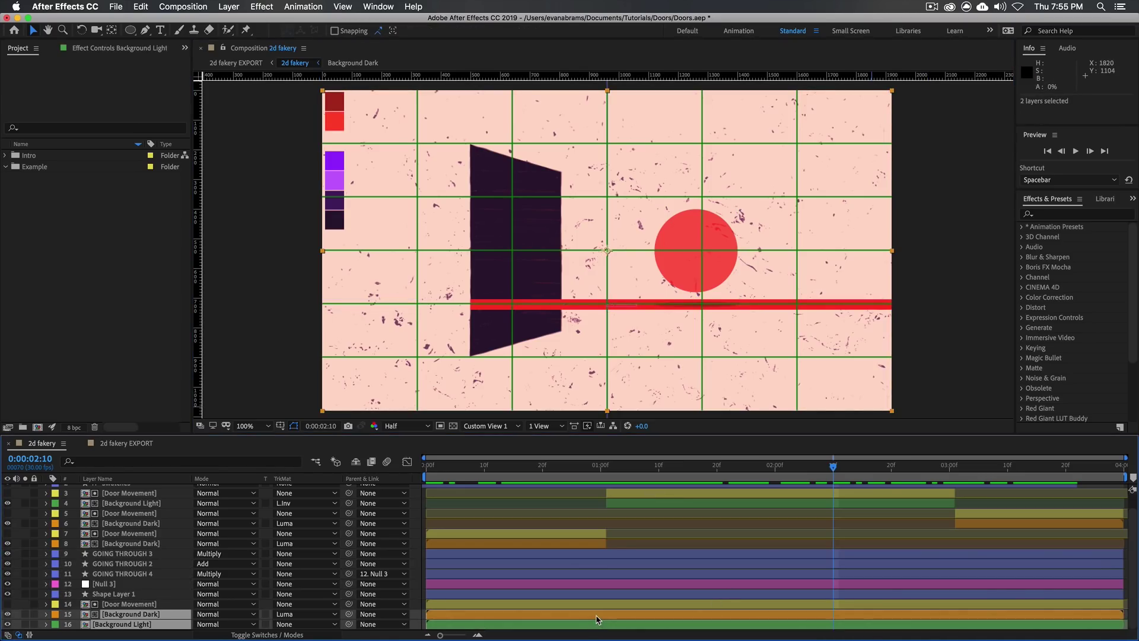
pyautogui.click(626, 605)
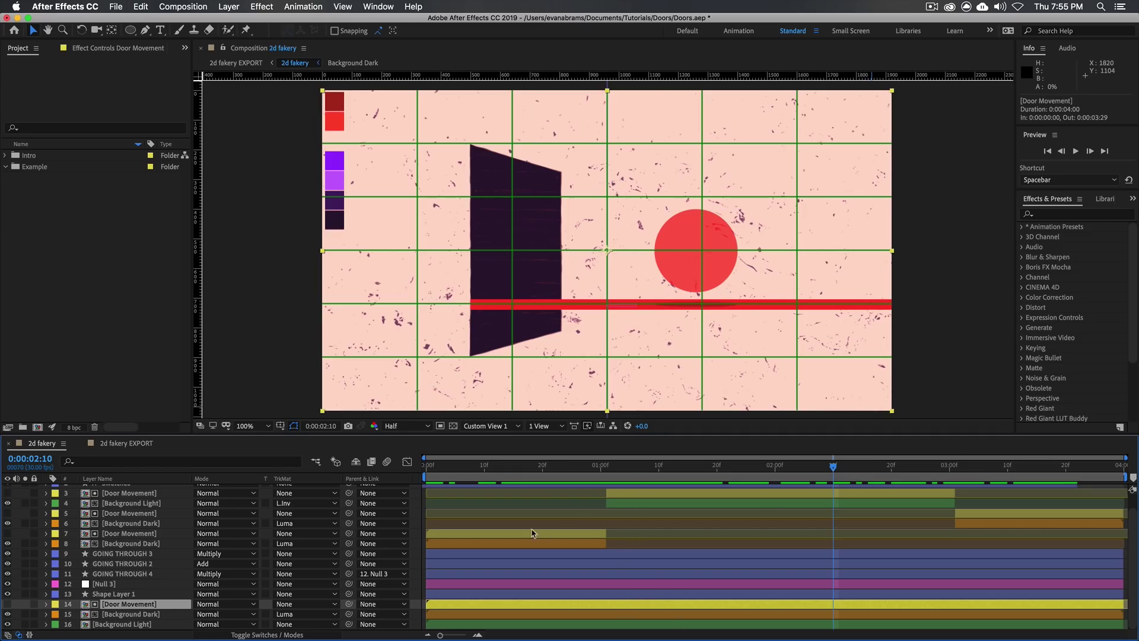
pyautogui.click(593, 553)
pyautogui.keyDown('shift'); pyautogui.click(593, 593); pyautogui.keyUp('shift')
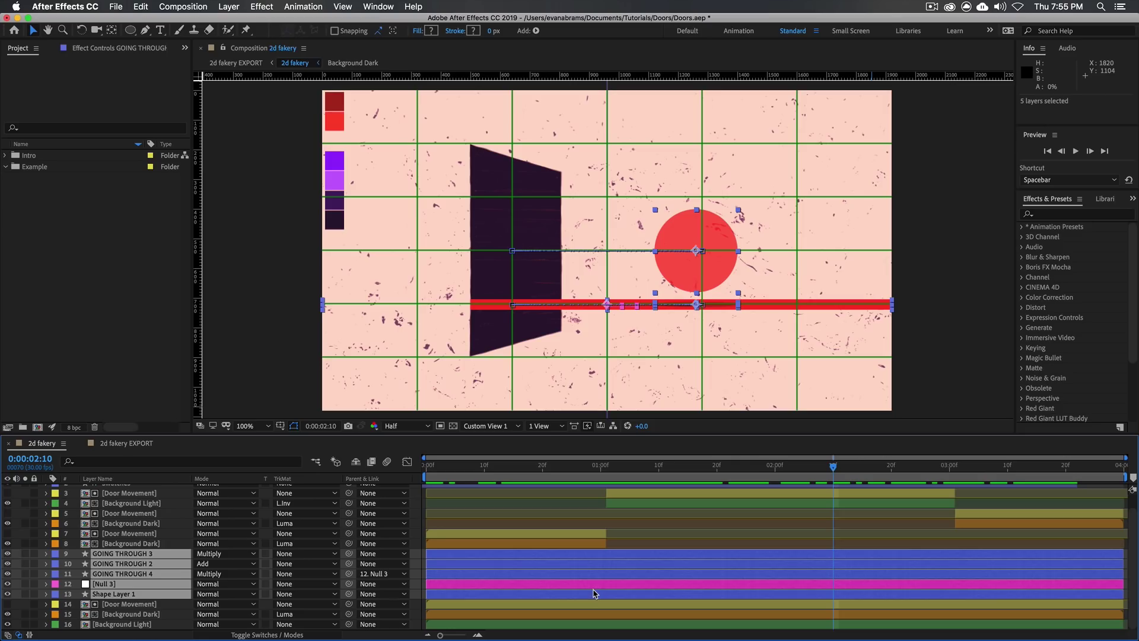
# Step: Create a 1920 x 1080, 30 fps composition named Light Background inside the Example folder
pyautogui.click(35, 167)
pyautogui.click(37, 427)
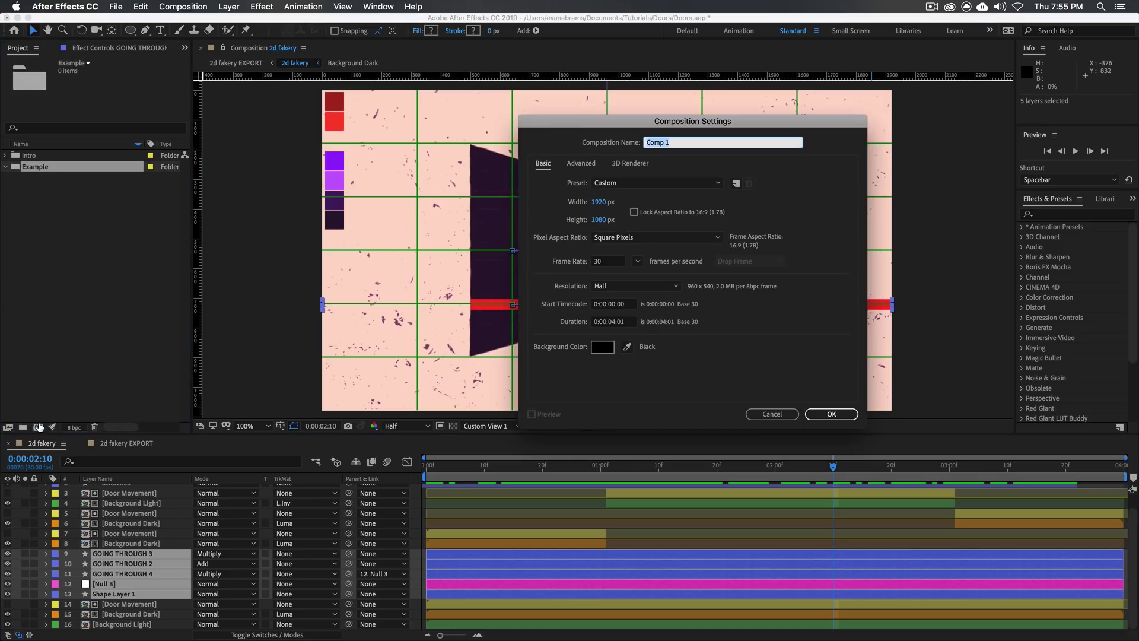
pyautogui.write('Light Background')
pyautogui.press('Return')
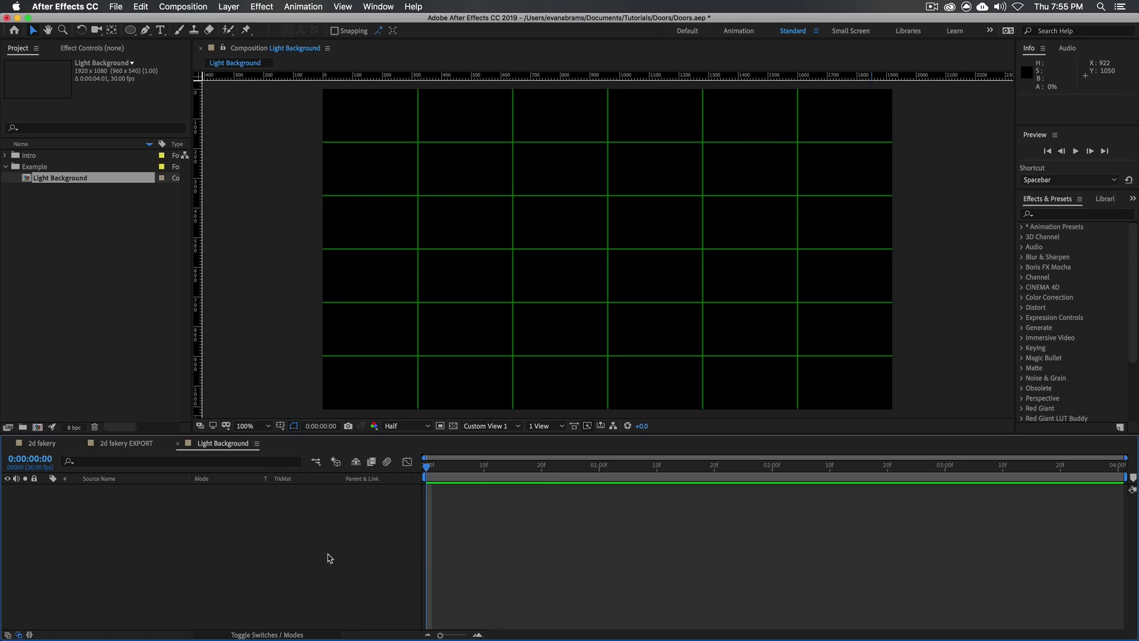
# Step: Add a black solid matching the composition size to Light Background
pyautogui.rightClick(276, 528)
pyautogui.moveTo(299, 508)
pyautogui.click(442, 537)
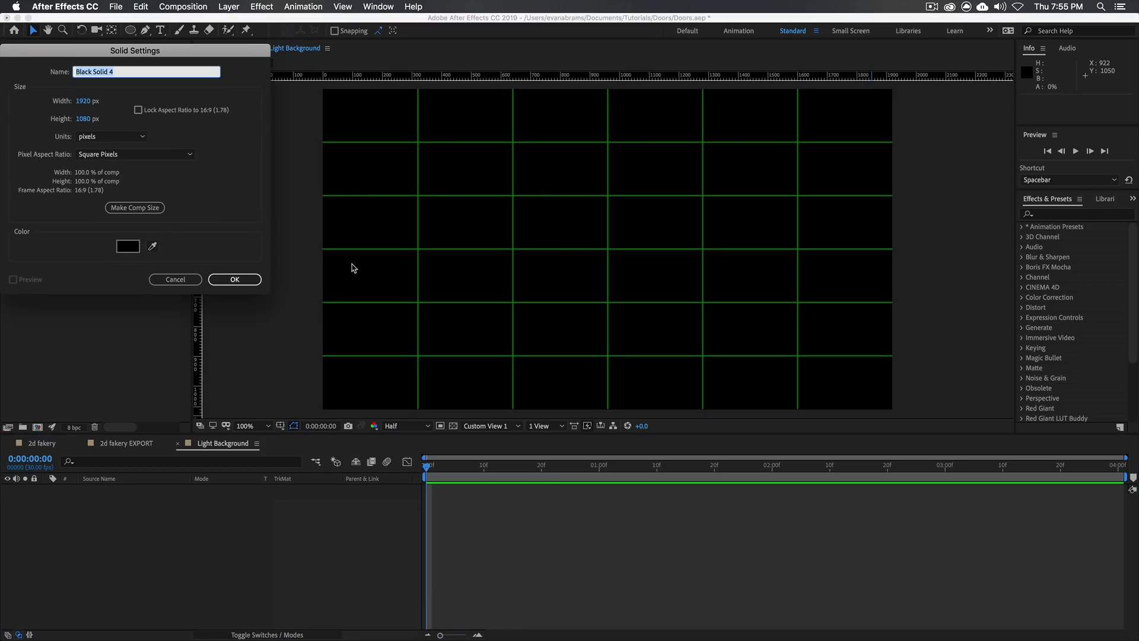
pyautogui.click(137, 208)
pyautogui.click(231, 281)
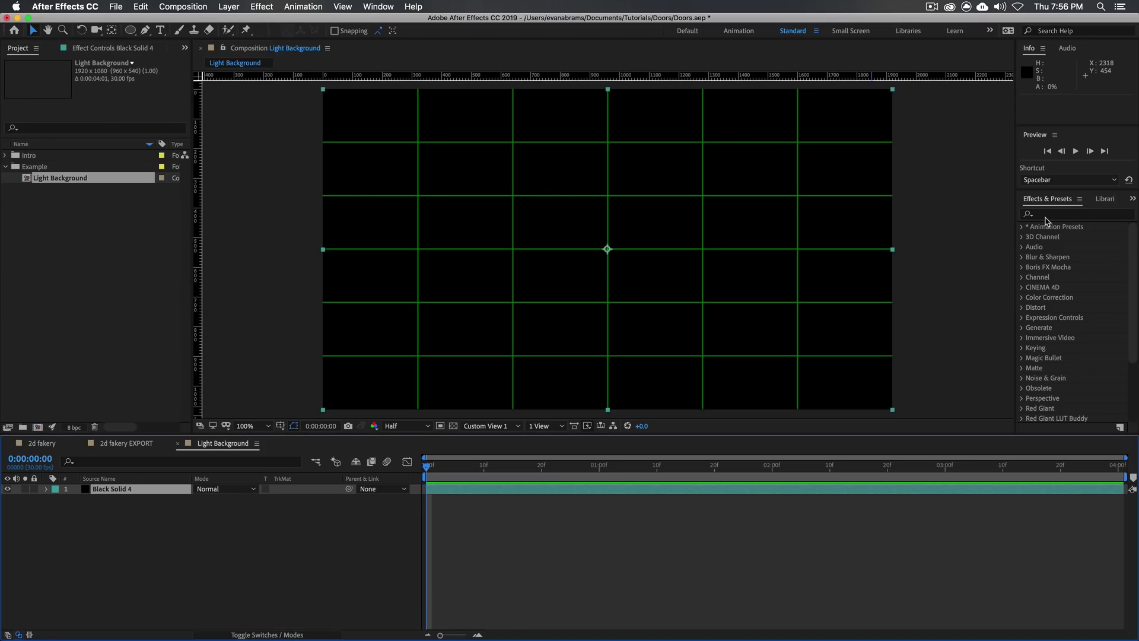
# Step: Apply Gradient Ramp to the solid, running from the canvas's upper-right corner area at 1678, 88 to its lower-left area at 148, 1026
pyautogui.click(1047, 216)
pyautogui.write('ramp')
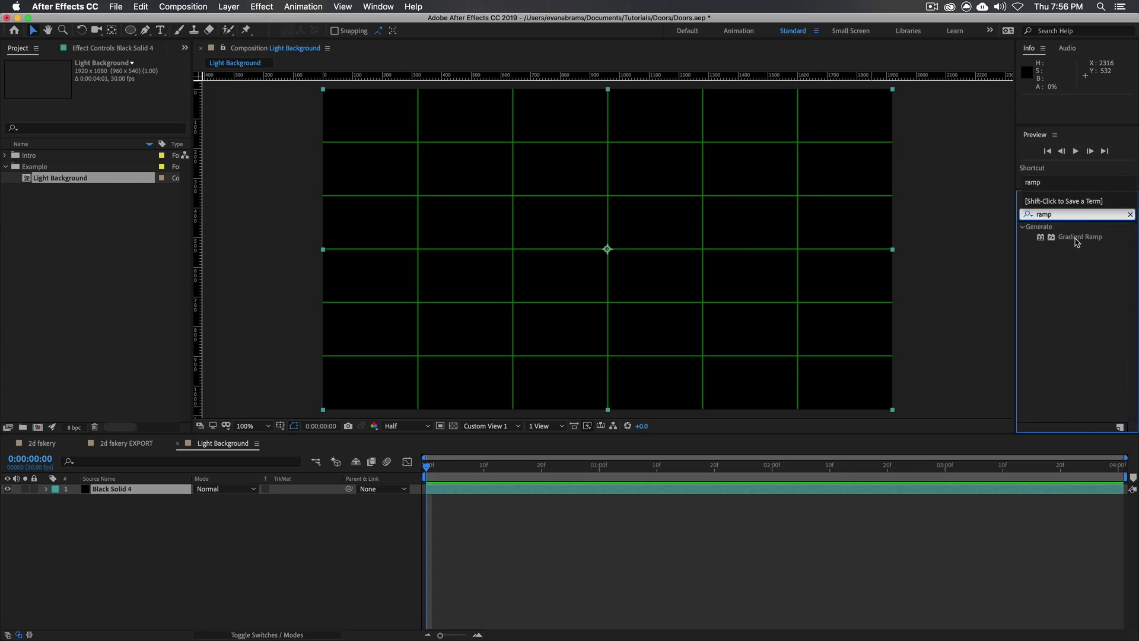
pyautogui.moveTo(1077, 241); pyautogui.dragTo(839, 501)
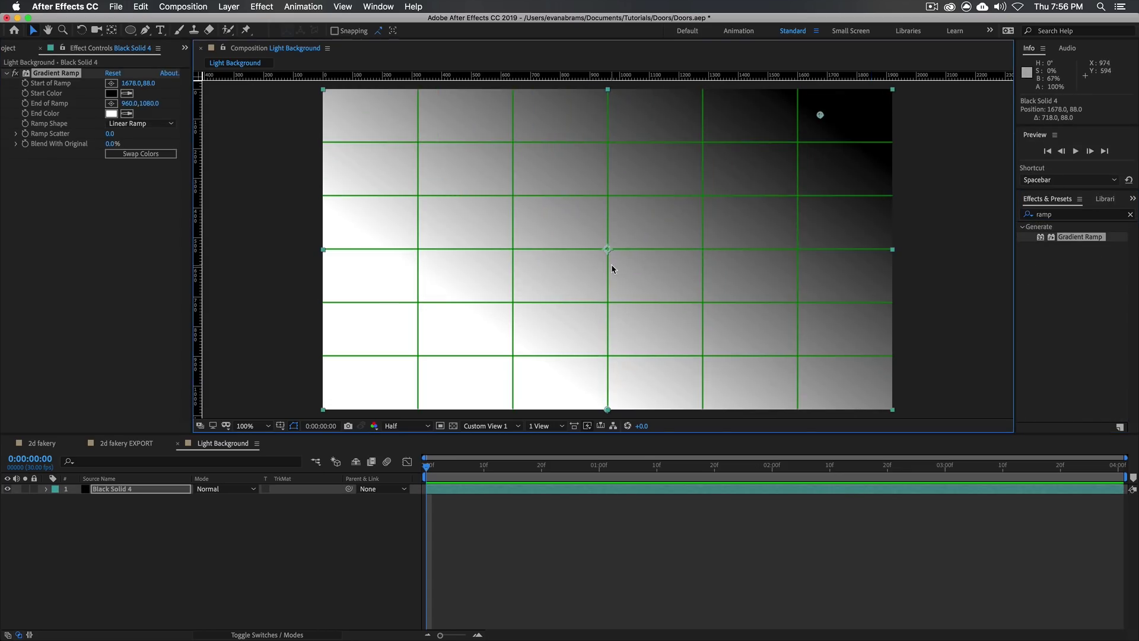
pyautogui.moveTo(607, 410); pyautogui.dragTo(367, 393)
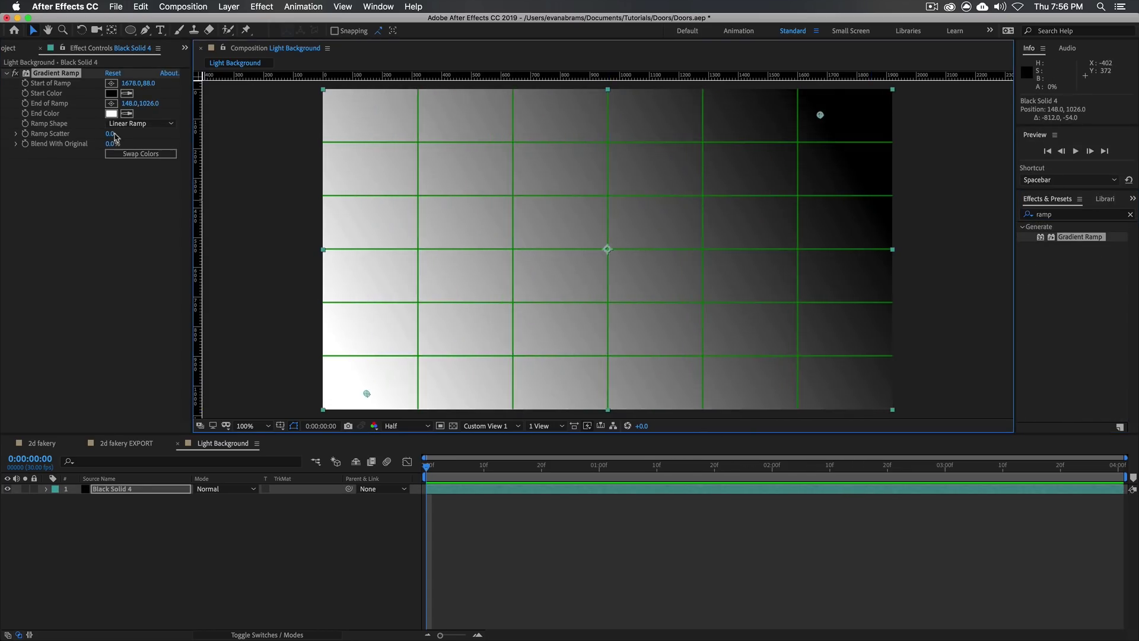
# Step: Set the gradient's Ramp Scatter to 512 and change its start color to a mid gray
pyautogui.click(110, 133)
pyautogui.write('512')
pyautogui.press('Return')
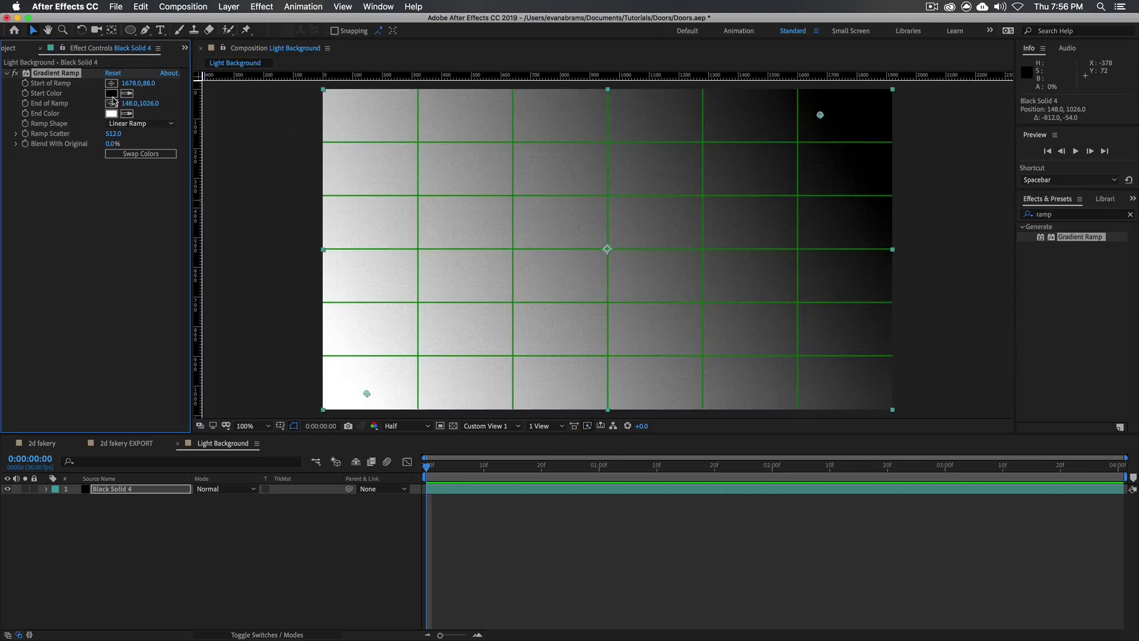
pyautogui.click(111, 93)
pyautogui.moveTo(235, 410); pyautogui.dragTo(236, 353)
pyautogui.click(350, 288)
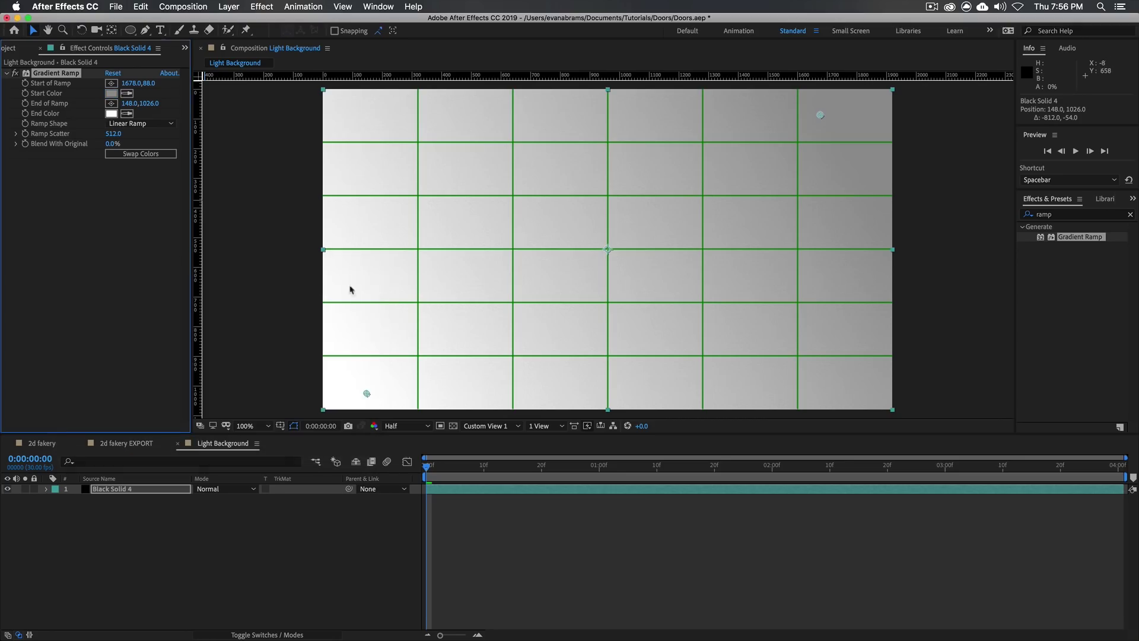
# Step: Apply Noise HLS to the solid with Grain noise, hue 19%, lightness 9% and saturation 15%, and hide the grid overlay
pyautogui.click(1041, 215)
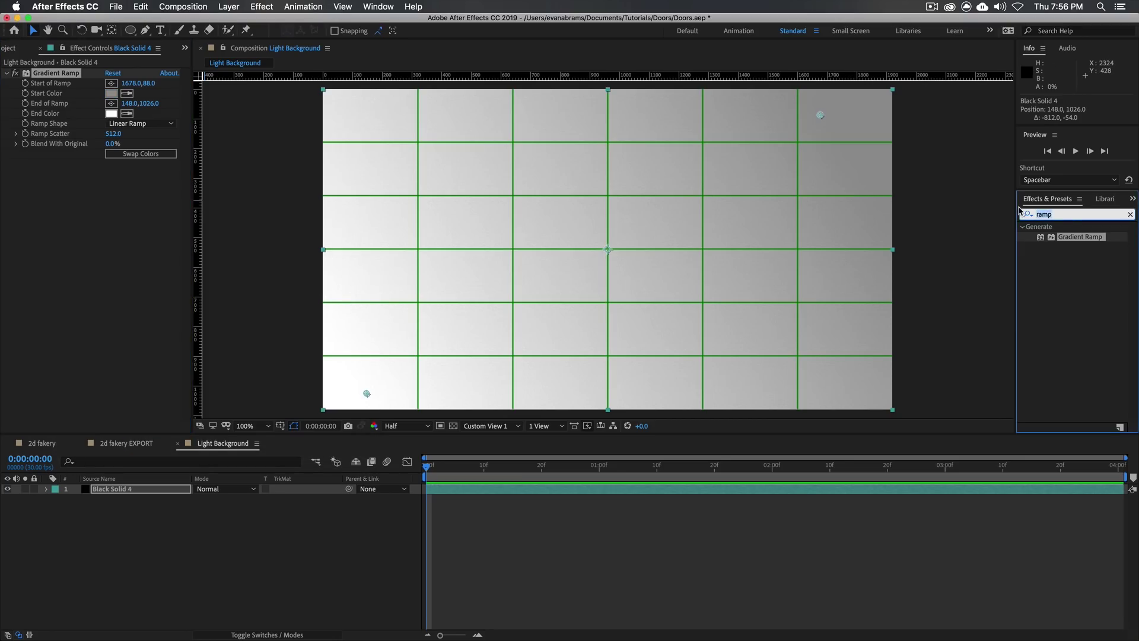
pyautogui.write('noise')
pyautogui.moveTo(1062, 297); pyautogui.dragTo(622, 284)
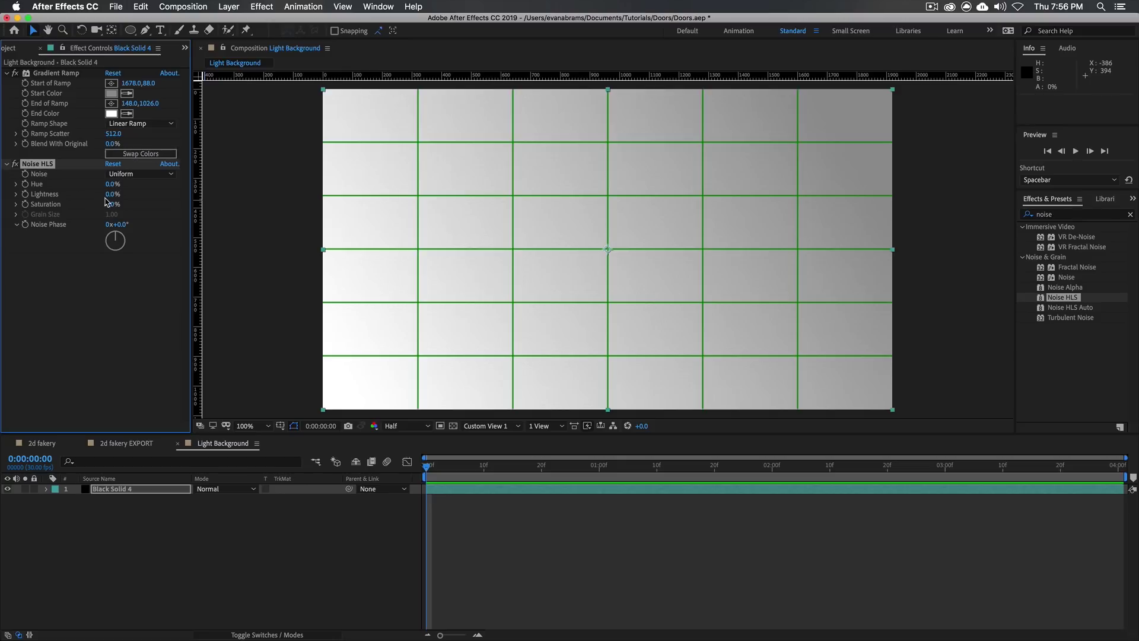
pyautogui.moveTo(110, 194); pyautogui.dragTo(119, 203)
pyautogui.click(122, 173)
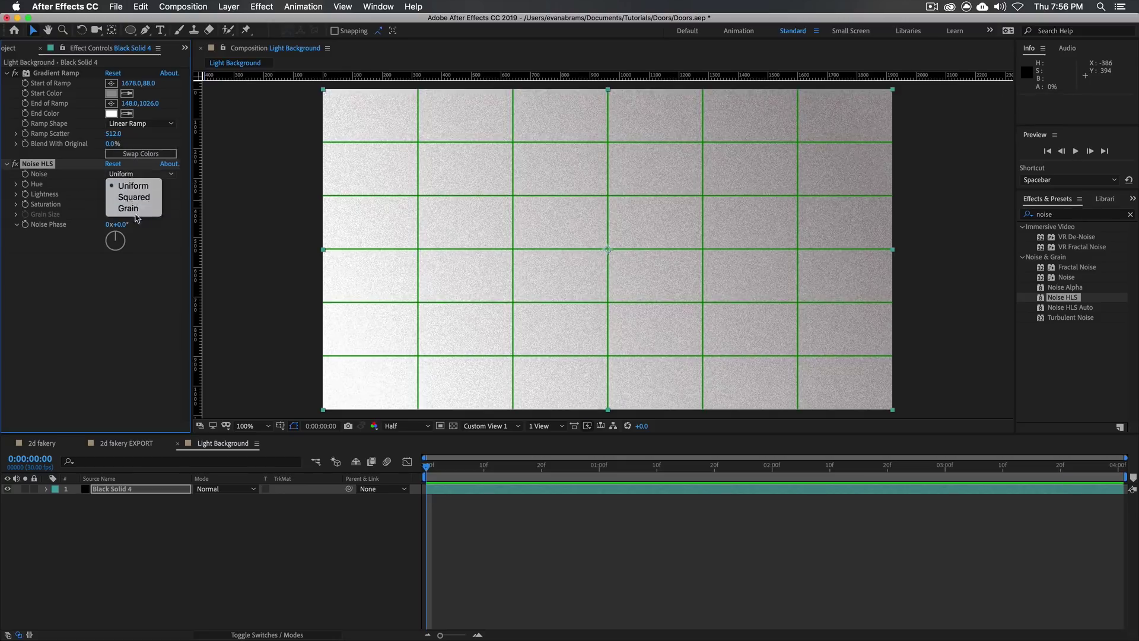
pyautogui.click(134, 209)
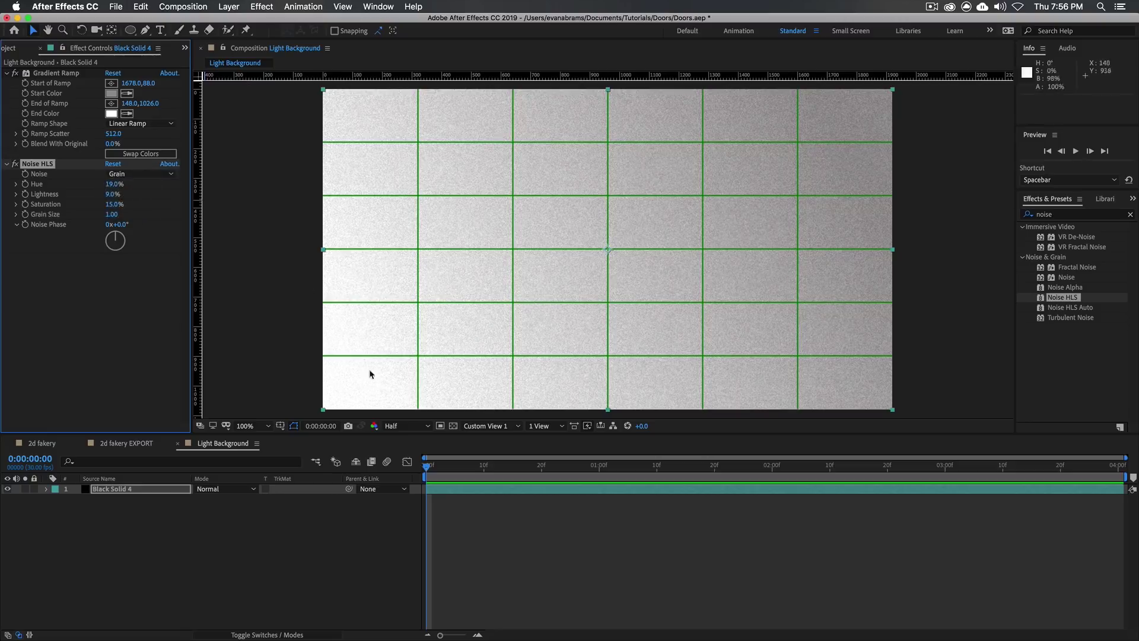
pyautogui.click(280, 426)
pyautogui.click(314, 445)
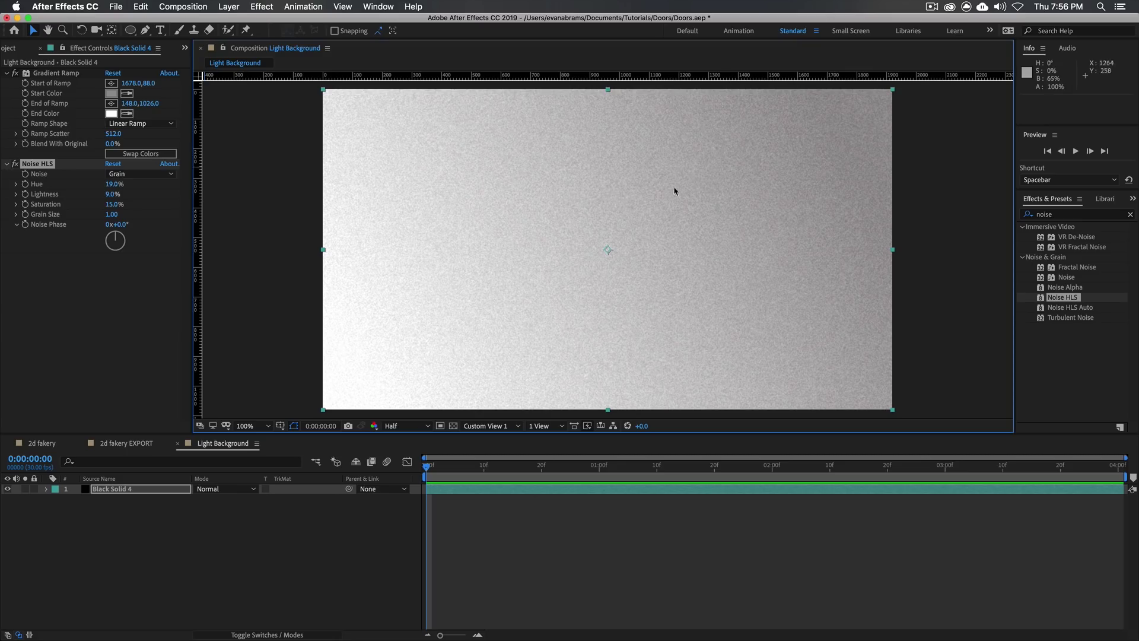
# Step: Duplicate the Light Background composition and rename the copy Dark Background
pyautogui.click(9, 48)
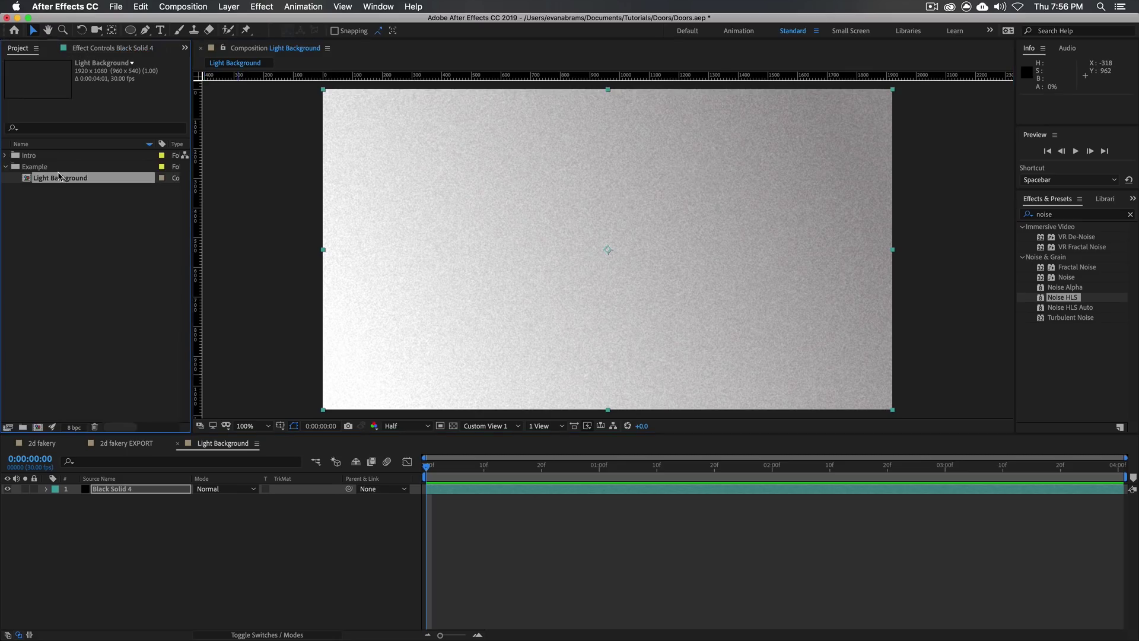
pyautogui.press('super+d')
pyautogui.press('Return')
pyautogui.press('Right')
pyautogui.press('BackSpace')
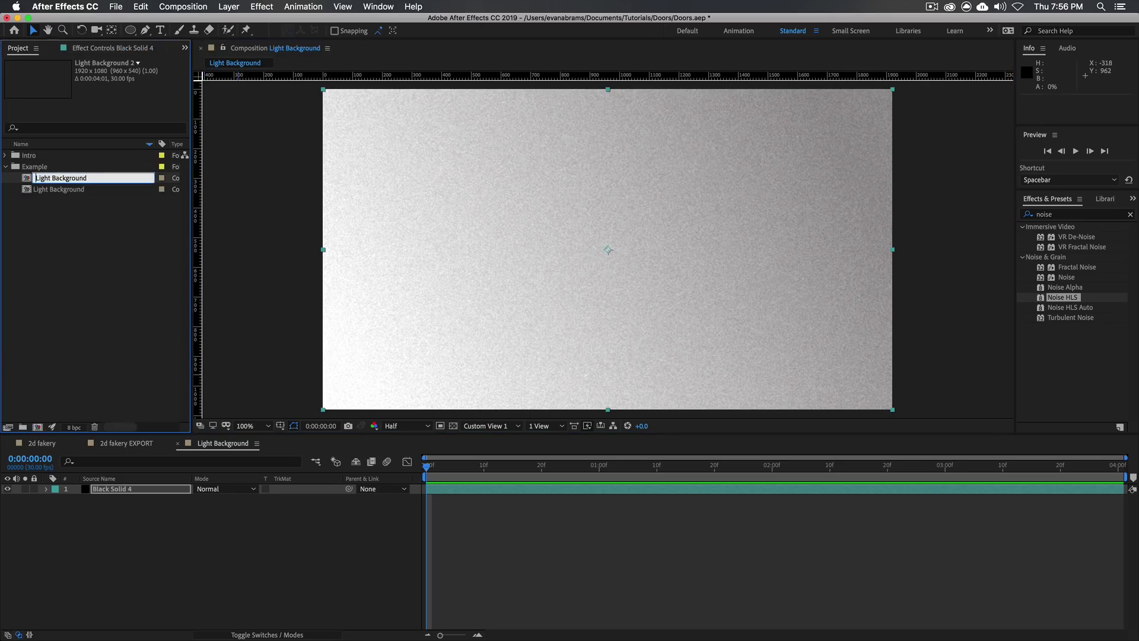
pyautogui.press('Delete')
pyautogui.press('Delete')
pyautogui.press('Delete')
pyautogui.press('Delete')
pyautogui.press('Delete')
pyautogui.press('Delete')
pyautogui.write('Dark')
pyautogui.press('Return')
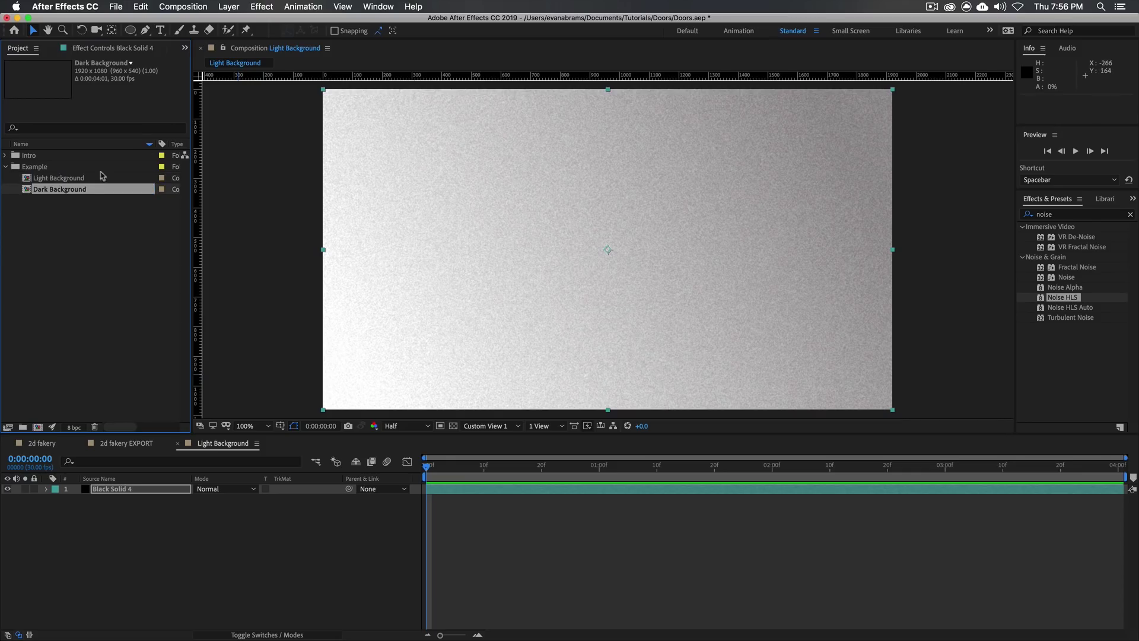
# Step: Open Dark Background and change both the start and end colors of its gradient ramp to very dark grays
pyautogui.doubleClick(75, 194)
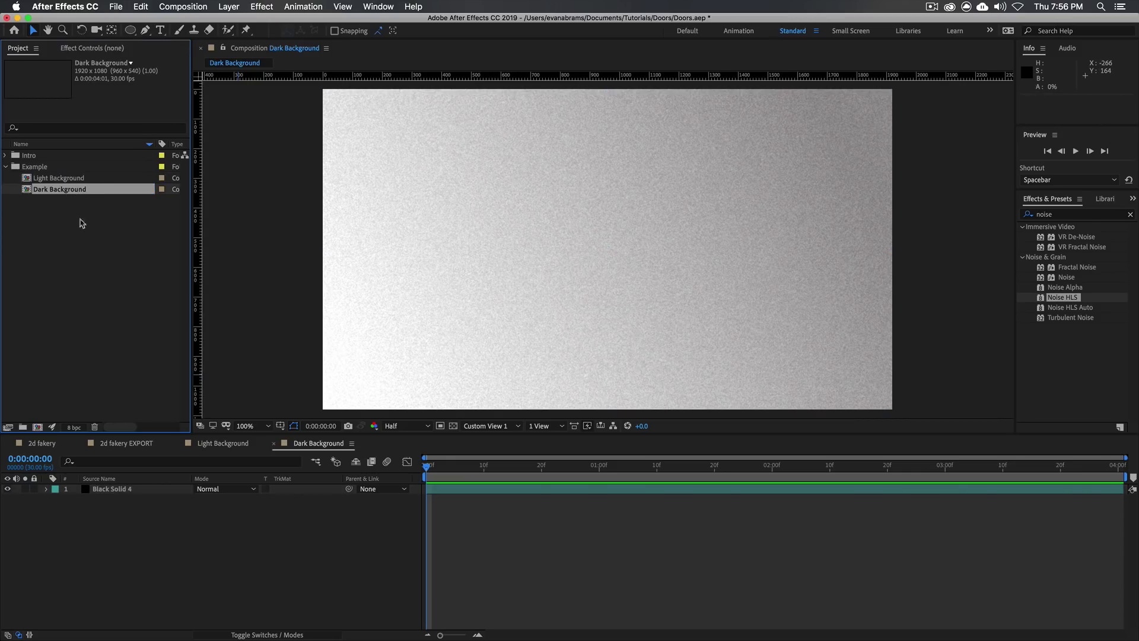
pyautogui.click(128, 48)
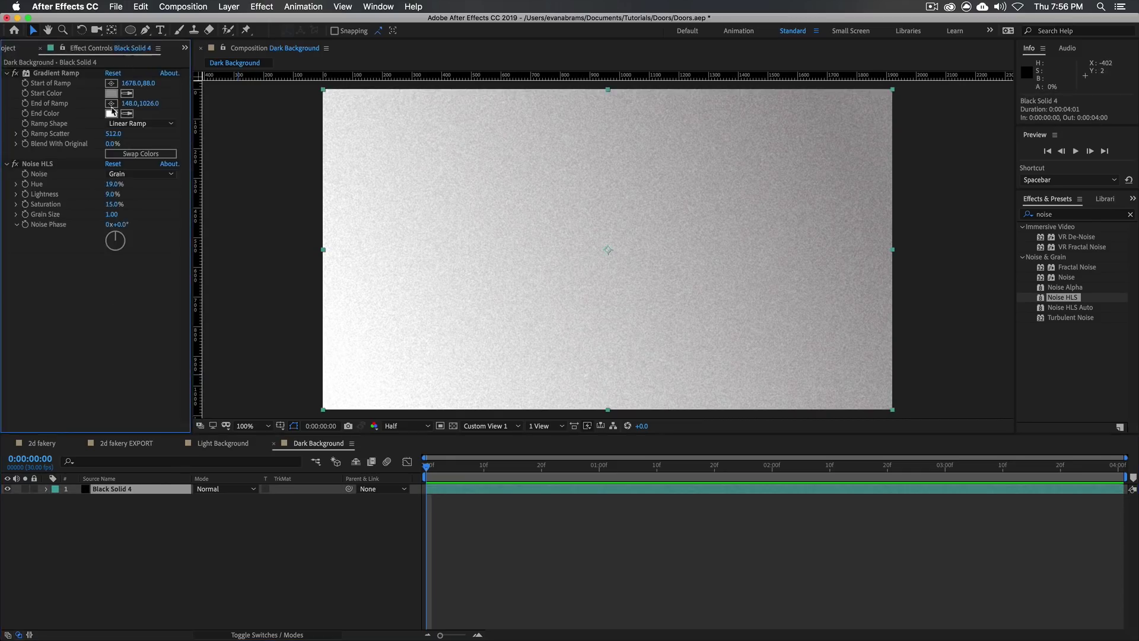
pyautogui.click(111, 93)
pyautogui.moveTo(235, 349); pyautogui.dragTo(232, 429)
pyautogui.click(331, 288)
pyautogui.click(111, 113)
pyautogui.click(331, 288)
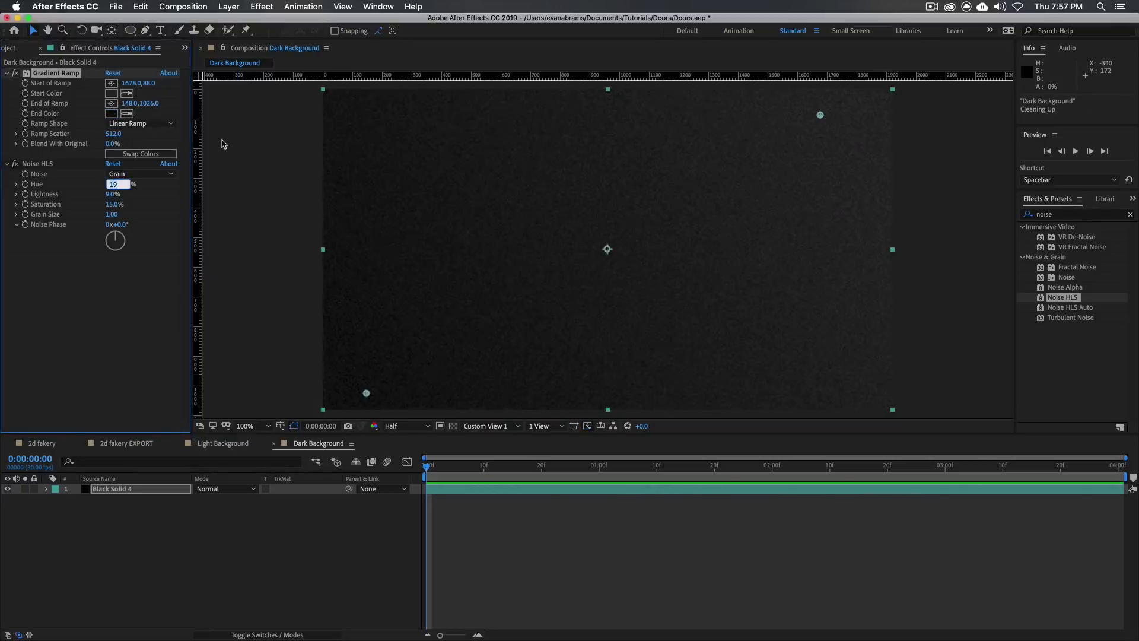
# Step: Set the dark solid's Noise HLS hue, lightness and saturation to 5% and its grain size to 5
pyautogui.write('5')
pyautogui.press('Tab')
pyautogui.write('5')
pyautogui.press('Tab')
pyautogui.write('5')
pyautogui.press('Tab')
pyautogui.write('5')
pyautogui.press('Return')
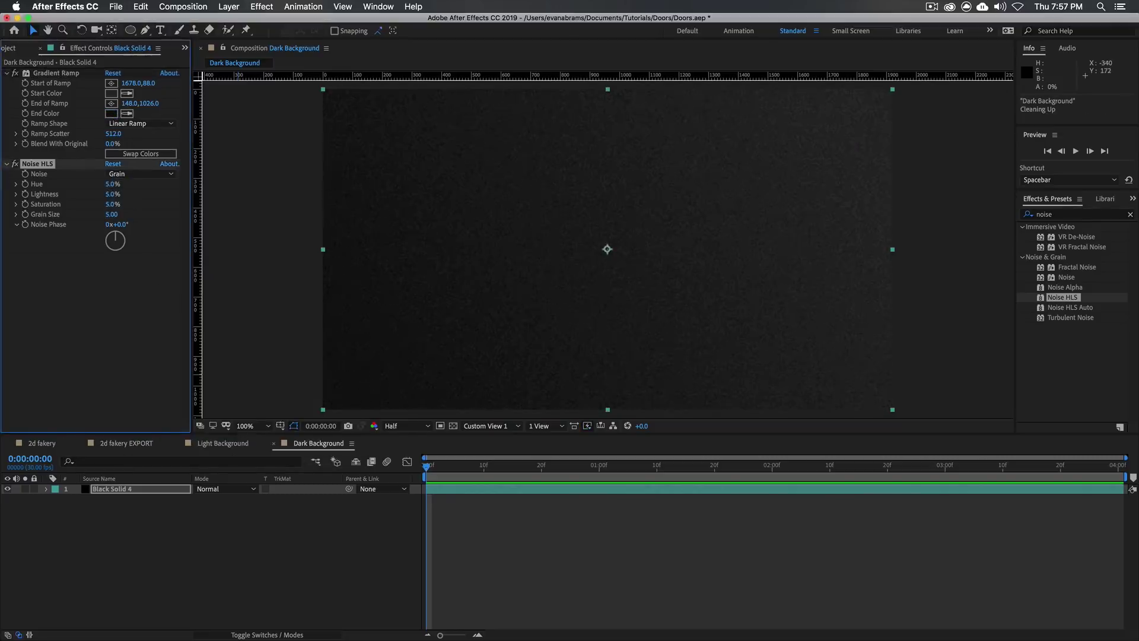
pyautogui.click(607, 532)
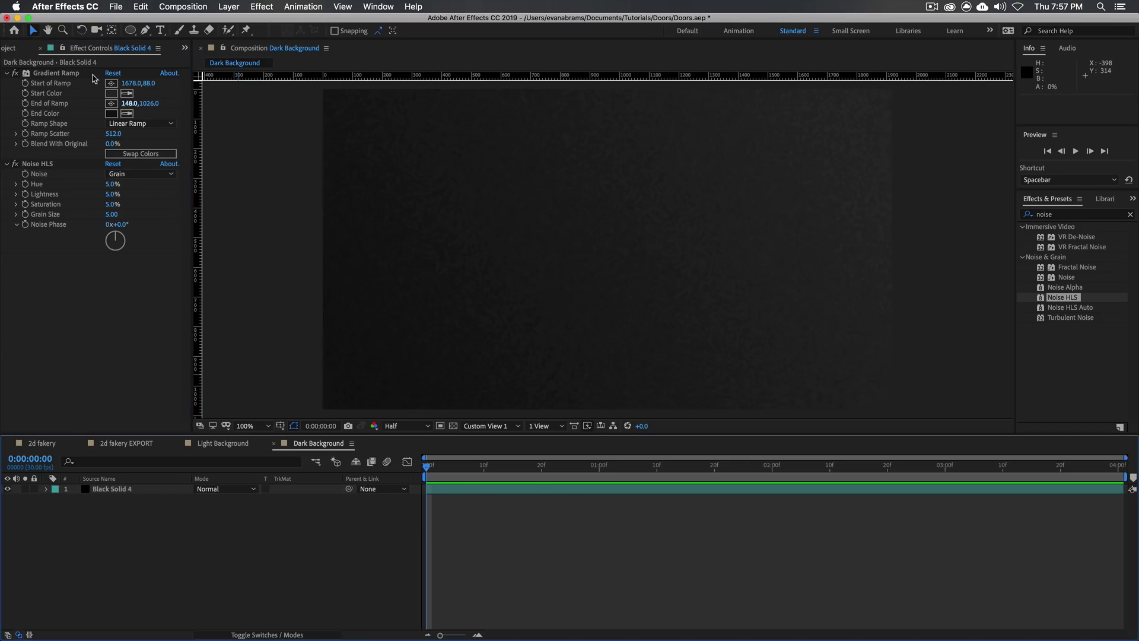
# Step: Create a single new composition from Light Background and Dark Background, using the dimensions of Light Background
pyautogui.click(13, 48)
pyautogui.keyDown('shift'); pyautogui.click(66, 190); pyautogui.keyUp('shift')
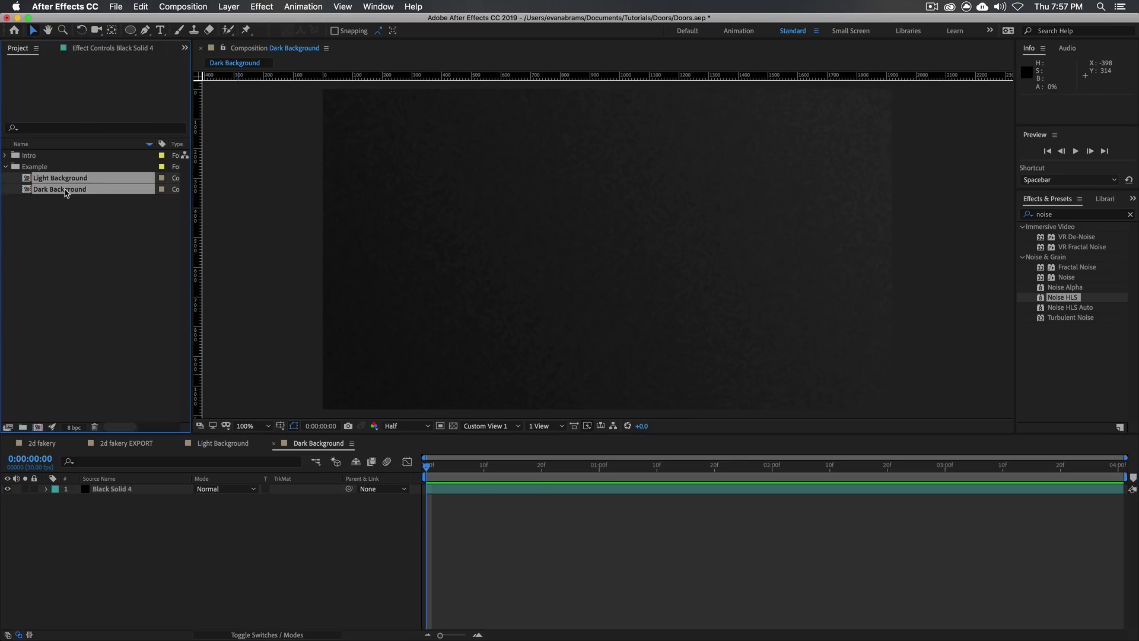
pyautogui.moveTo(65, 190); pyautogui.dragTo(37, 427)
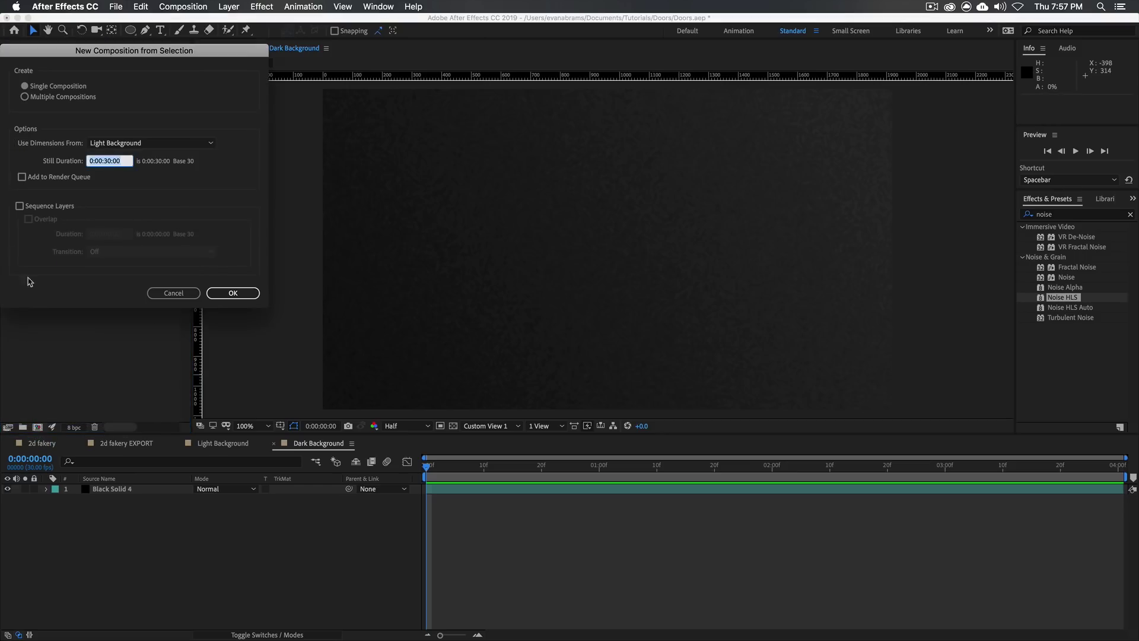
pyautogui.click(34, 86)
pyautogui.click(234, 293)
# Step: Rename the new combined composition Assembly
pyautogui.click(66, 176)
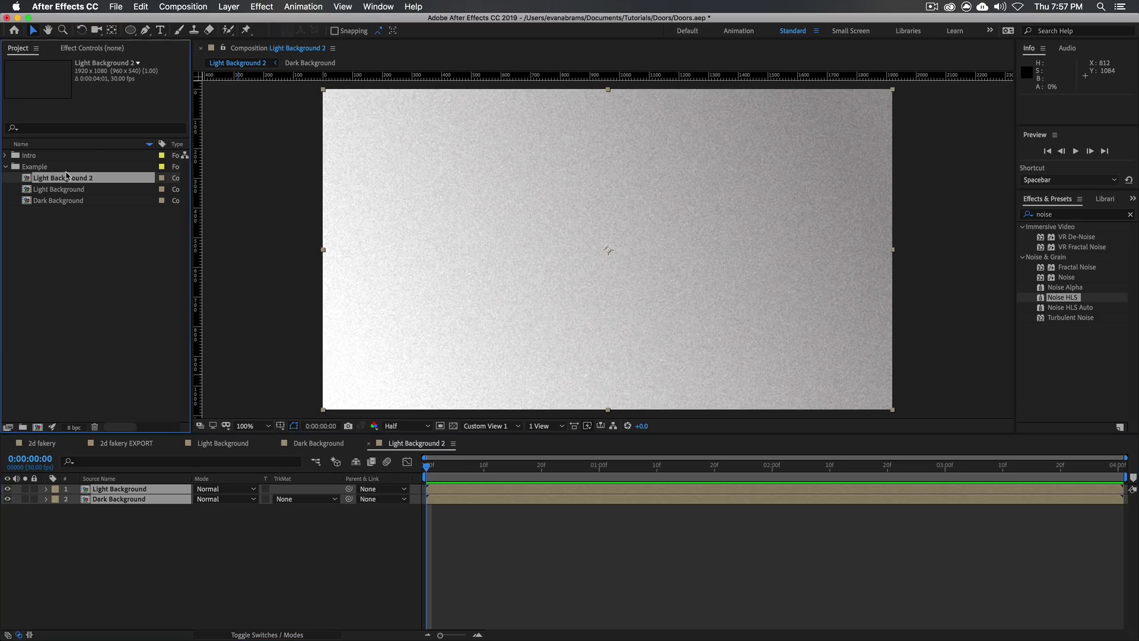
pyautogui.press('Return')
pyautogui.write('Asse')
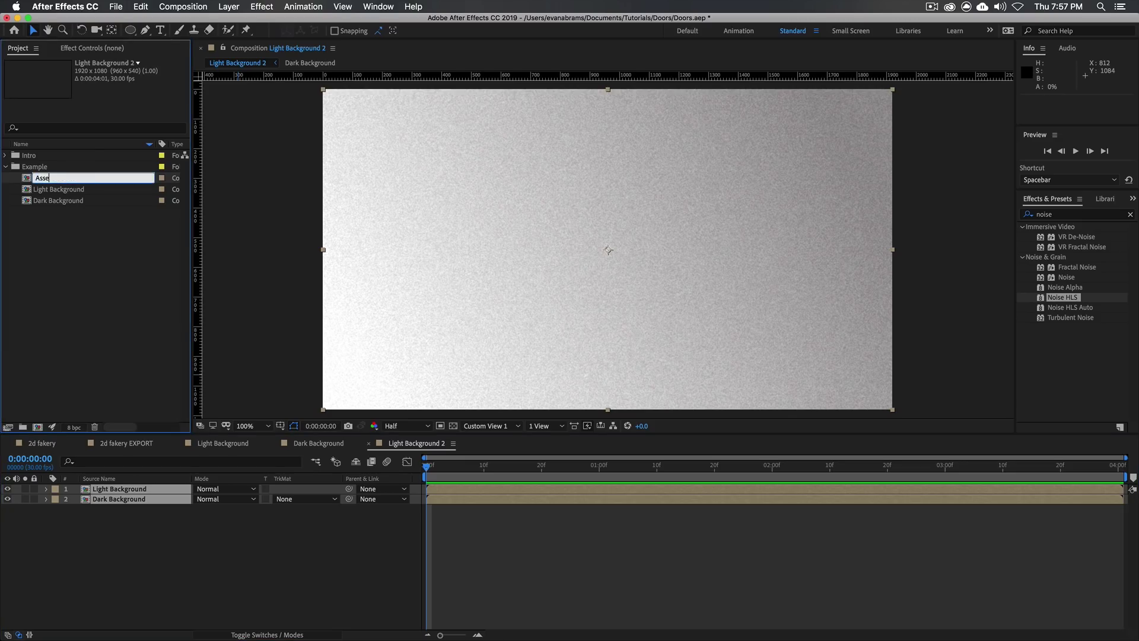
pyautogui.write('mbly')
pyautogui.press('Return')
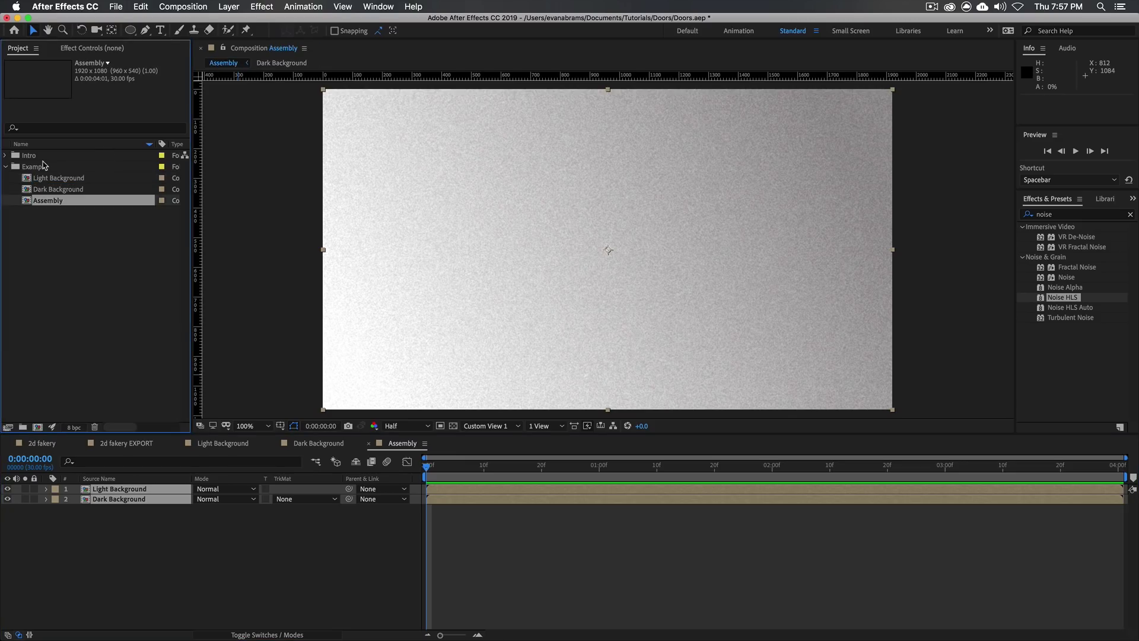
# Step: Show the proportional grid over the Assembly composition
pyautogui.click(44, 166)
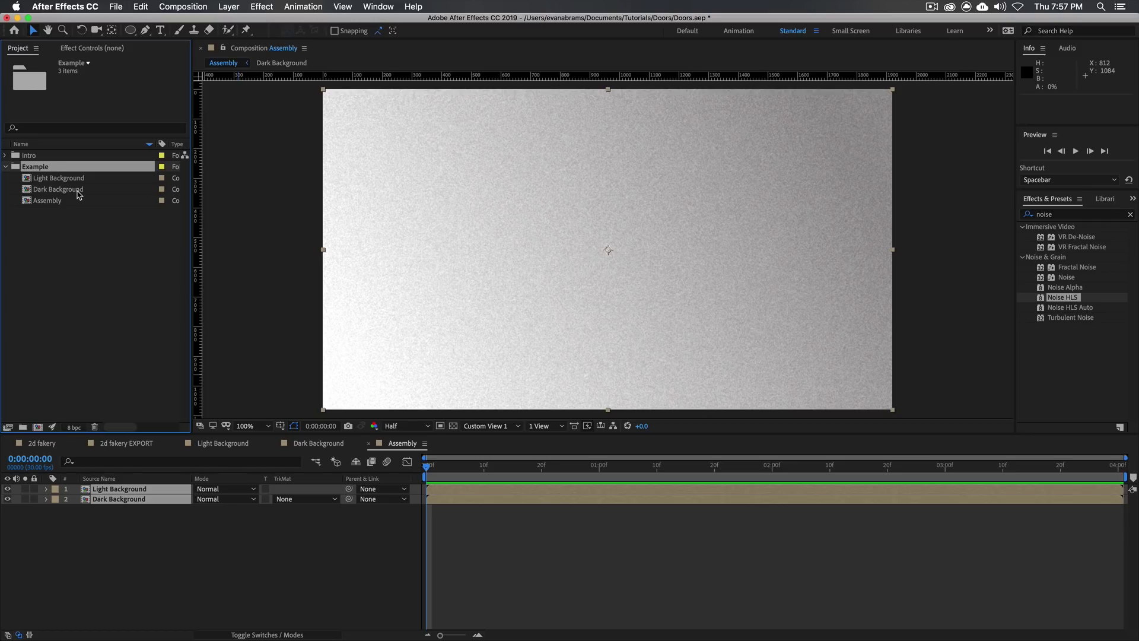
pyautogui.click(565, 554)
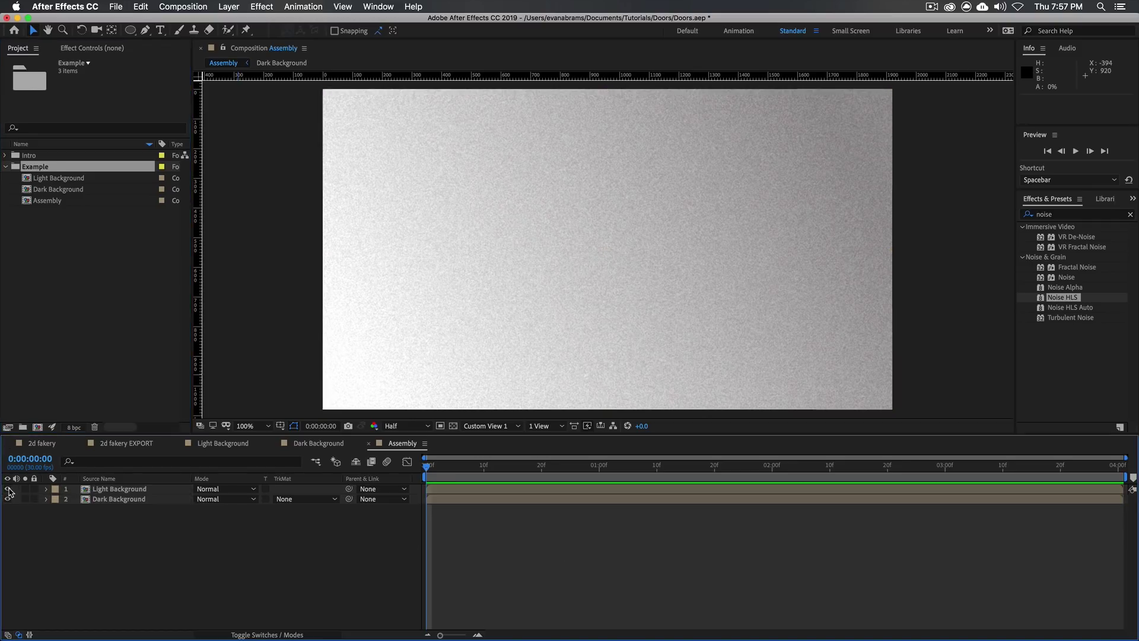
pyautogui.click(8, 489)
pyautogui.click(281, 428)
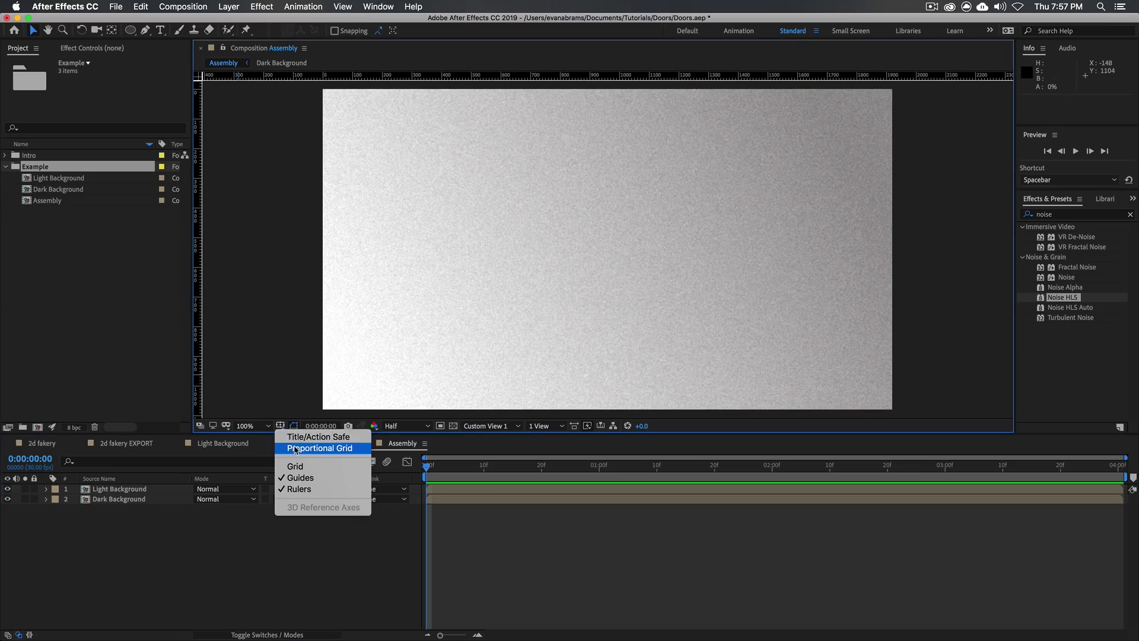
pyautogui.click(309, 448)
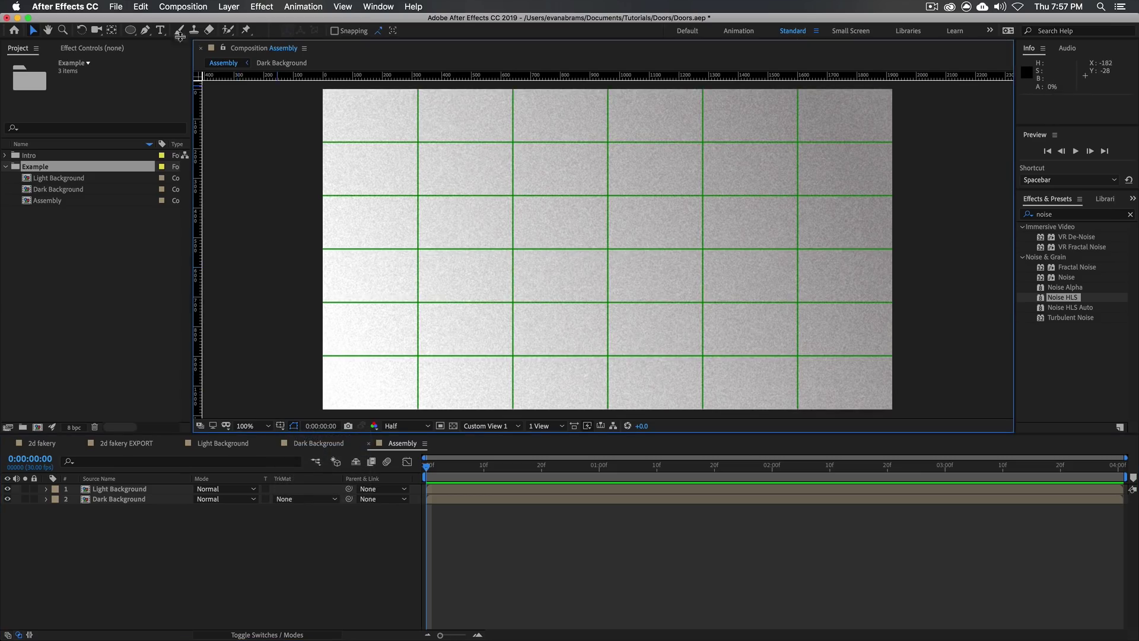
# Step: Create a frame-filling rectangle shape layer and set its fill to bright blue, 4C5CFF
pyautogui.moveTo(130, 29); pyautogui.dragTo(159, 35)
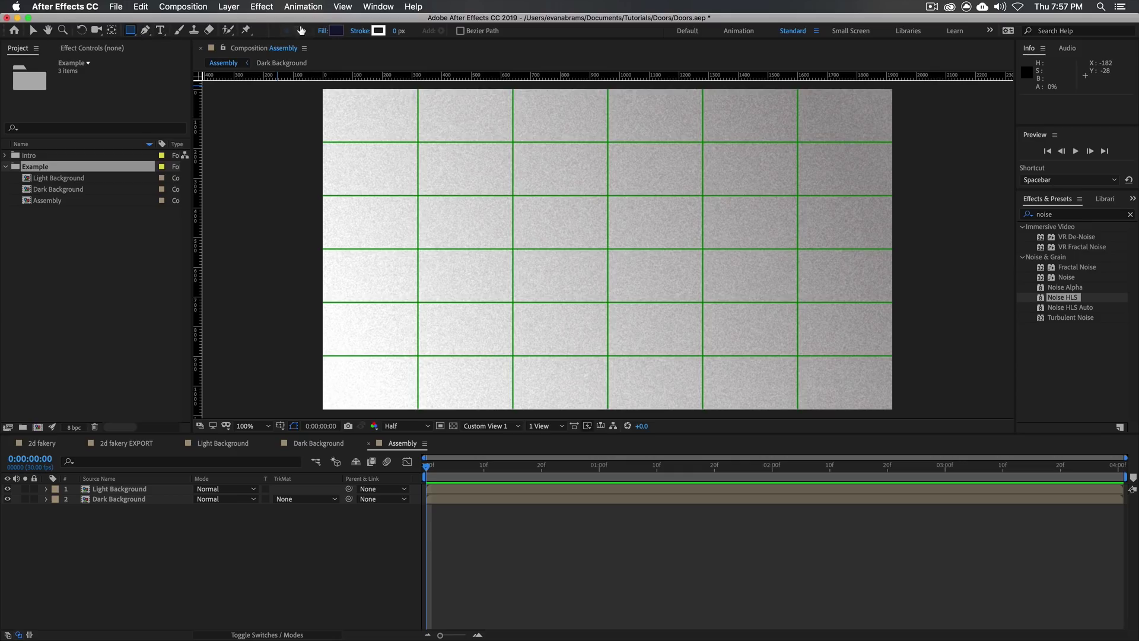
pyautogui.doubleClick(131, 29)
pyautogui.click(433, 31)
pyautogui.click(255, 286)
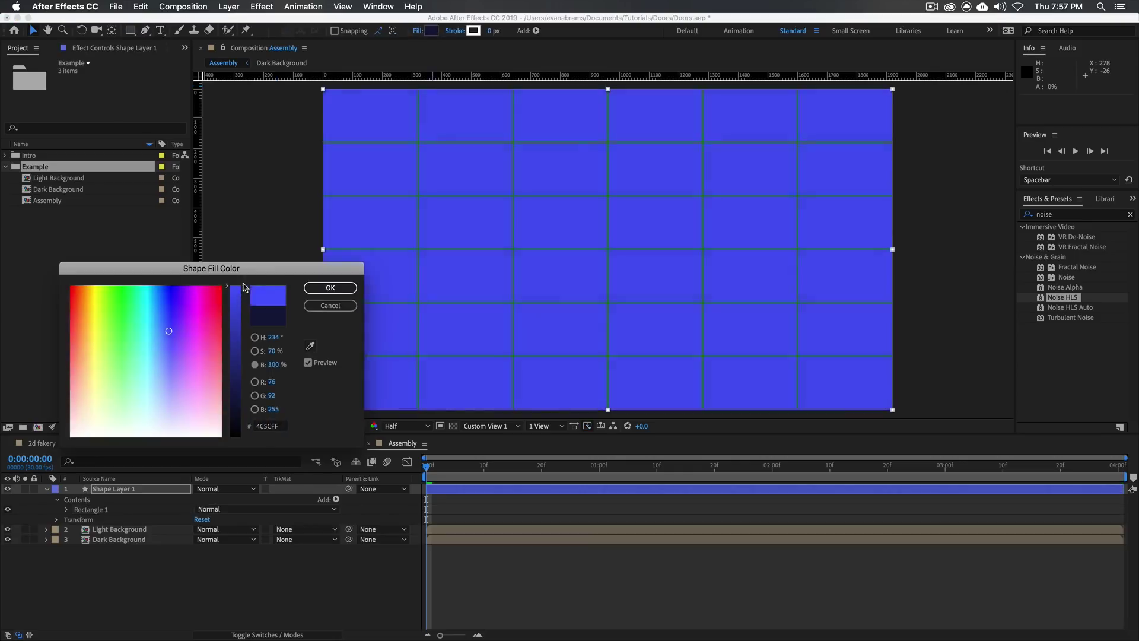
pyautogui.click(314, 287)
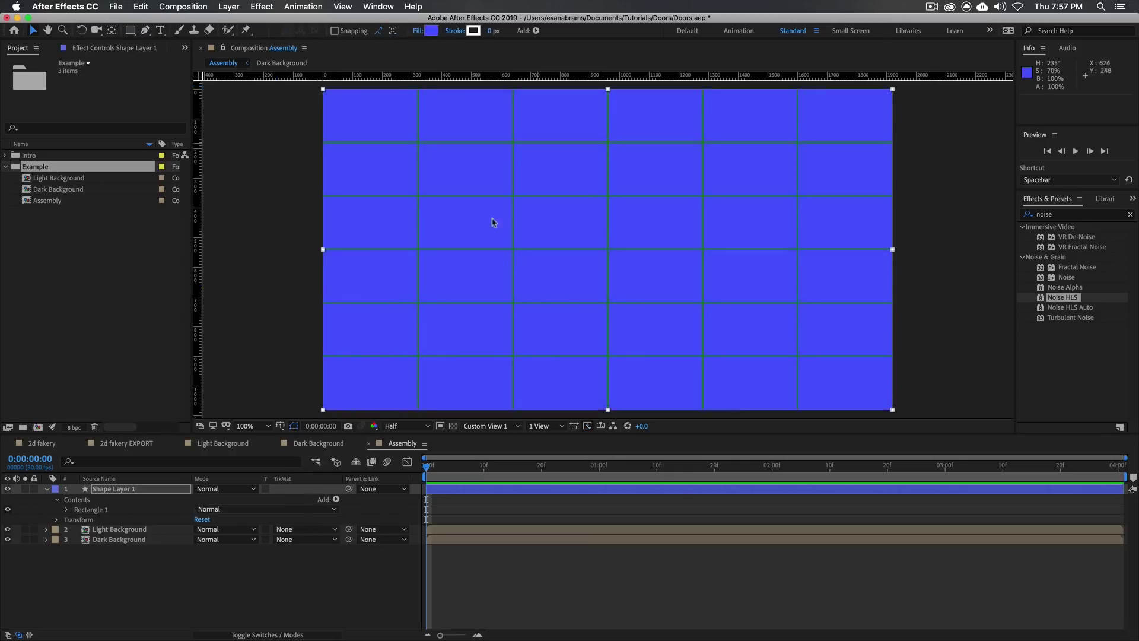
# Step: Convert the shape layer's rectangle path to a Bezier path
pyautogui.click(67, 510)
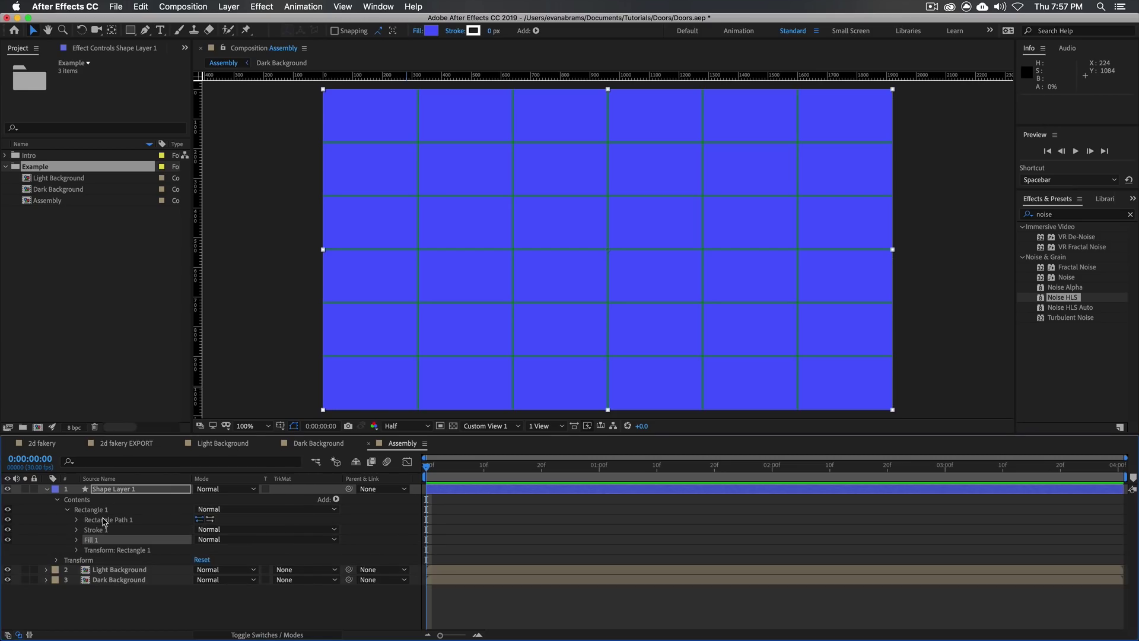
pyautogui.click(80, 521)
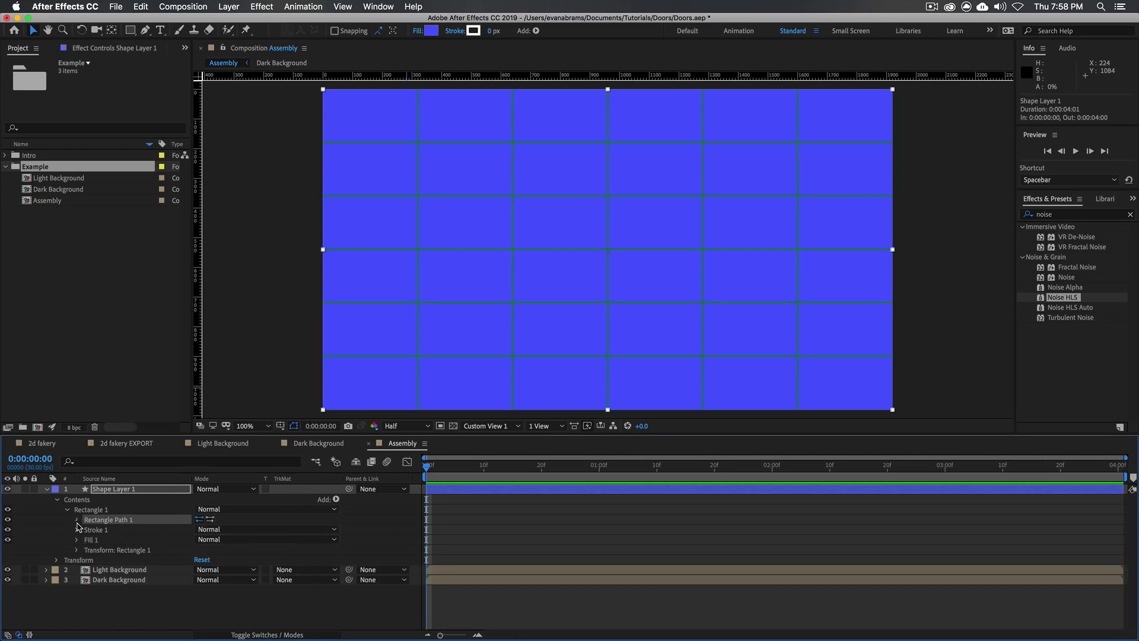
pyautogui.click(78, 521)
pyautogui.rightClick(104, 523)
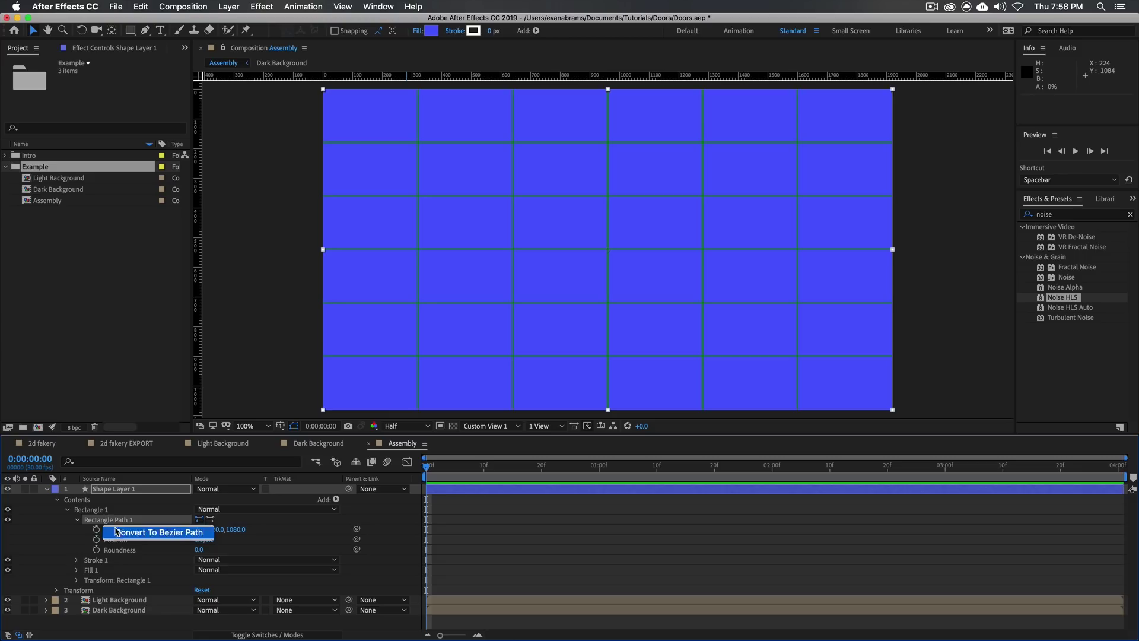
pyautogui.click(118, 533)
pyautogui.click(93, 522)
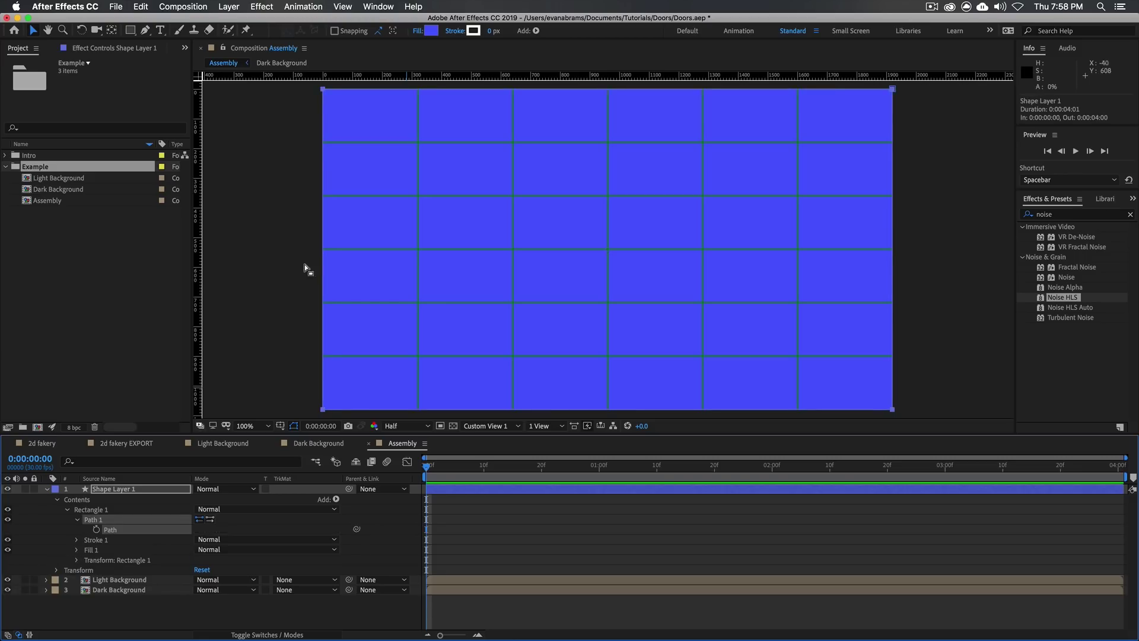
# Step: Resize the path into an upright door, one grid column wide and four rows tall, starting at the frame's vertical centre line
pyautogui.click(321, 90)
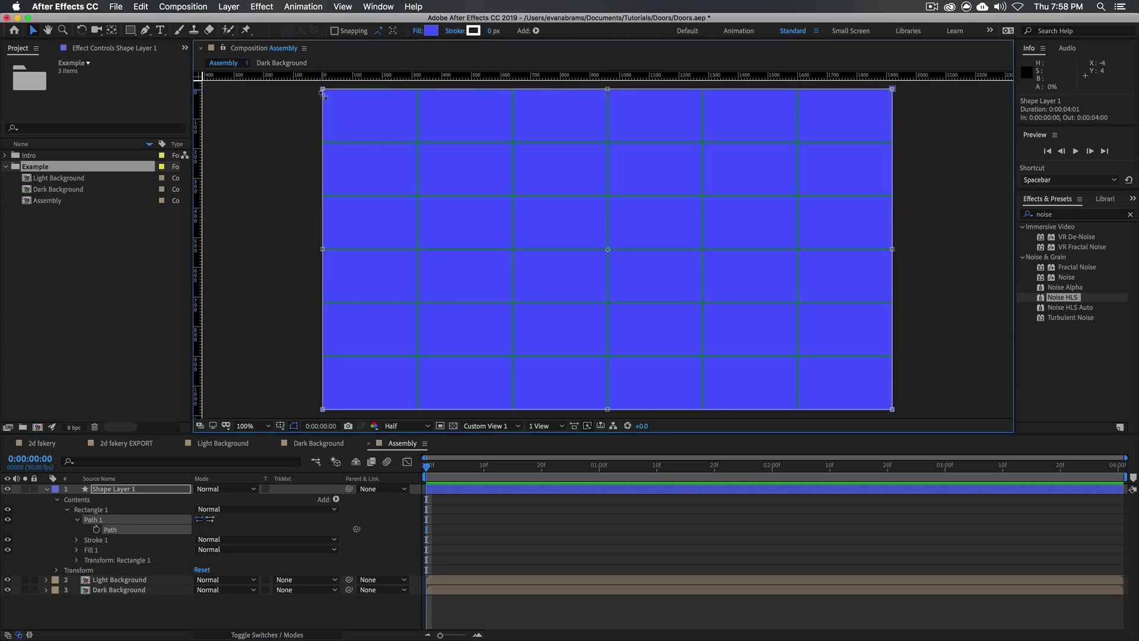
pyautogui.moveTo(323, 92); pyautogui.dragTo(608, 140)
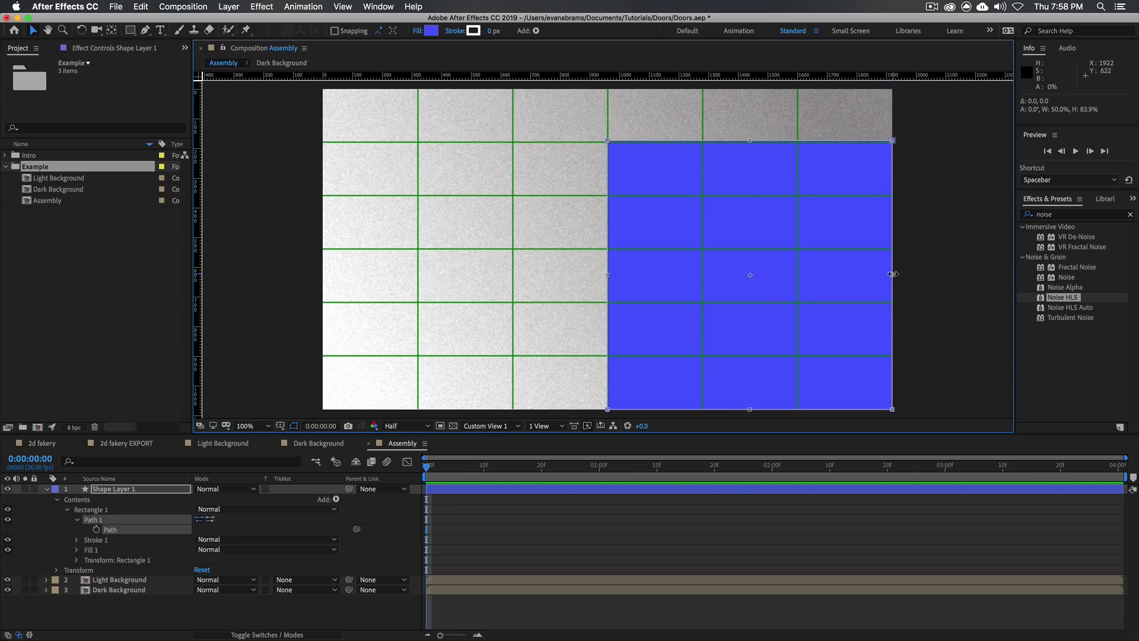
pyautogui.moveTo(893, 274); pyautogui.dragTo(704, 277)
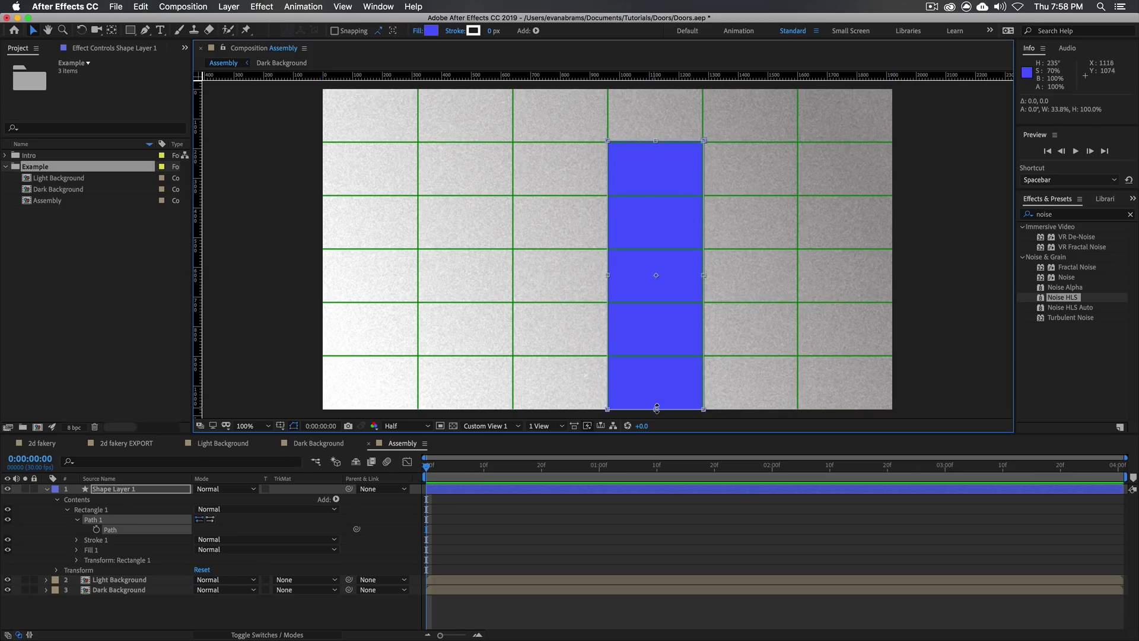
pyautogui.moveTo(657, 409); pyautogui.dragTo(650, 356)
pyautogui.click(662, 136)
# Step: Move the door's two left corner points vertically inward so that edge is shorter, giving a perspective taper
pyautogui.moveTo(608, 143); pyautogui.dragTo(608, 197)
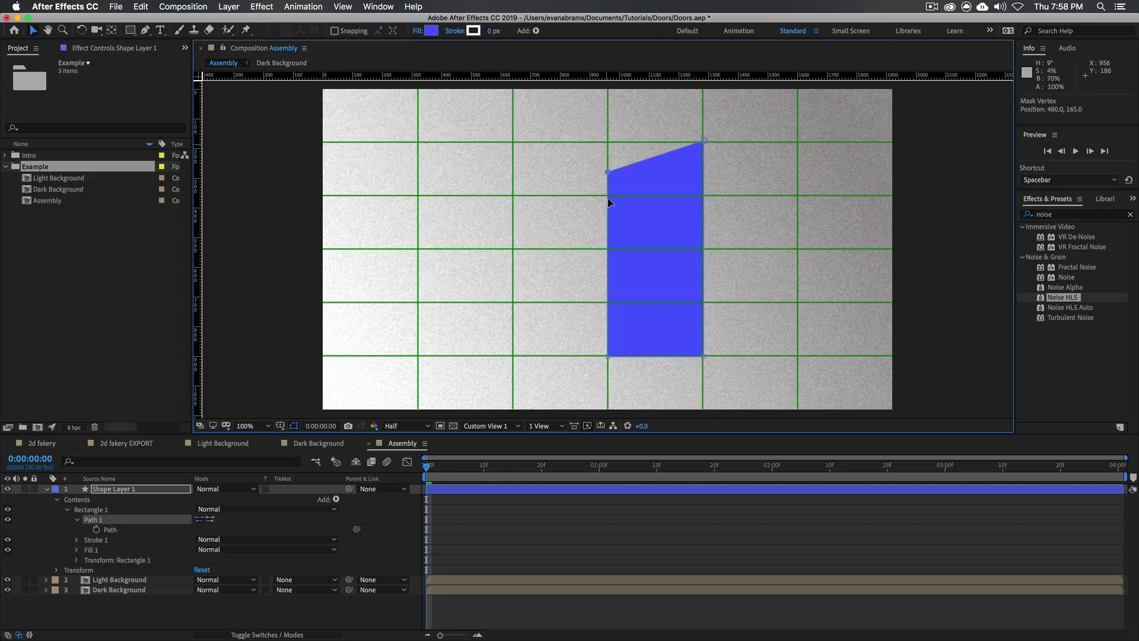
pyautogui.moveTo(607, 357); pyautogui.dragTo(616, 328)
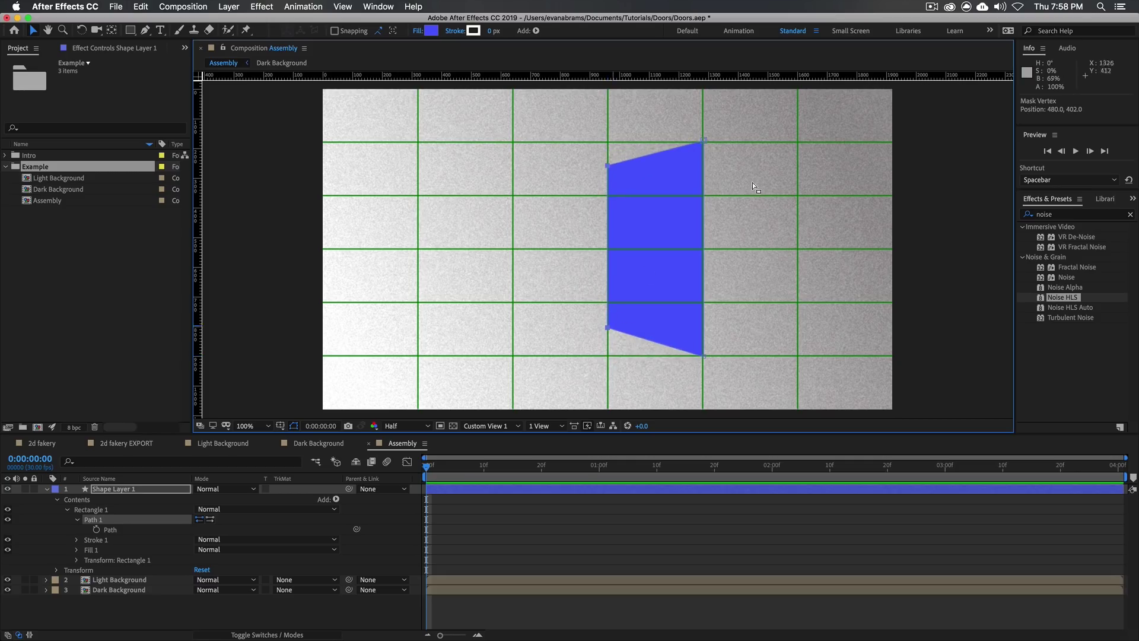
pyautogui.moveTo(629, 159); pyautogui.dragTo(597, 176)
pyautogui.click(608, 167)
# Step: Move the door layer to position 1118, 540 and set Path and Position keyframes at 0 seconds
pyautogui.moveTo(670, 302); pyautogui.dragTo(714, 302)
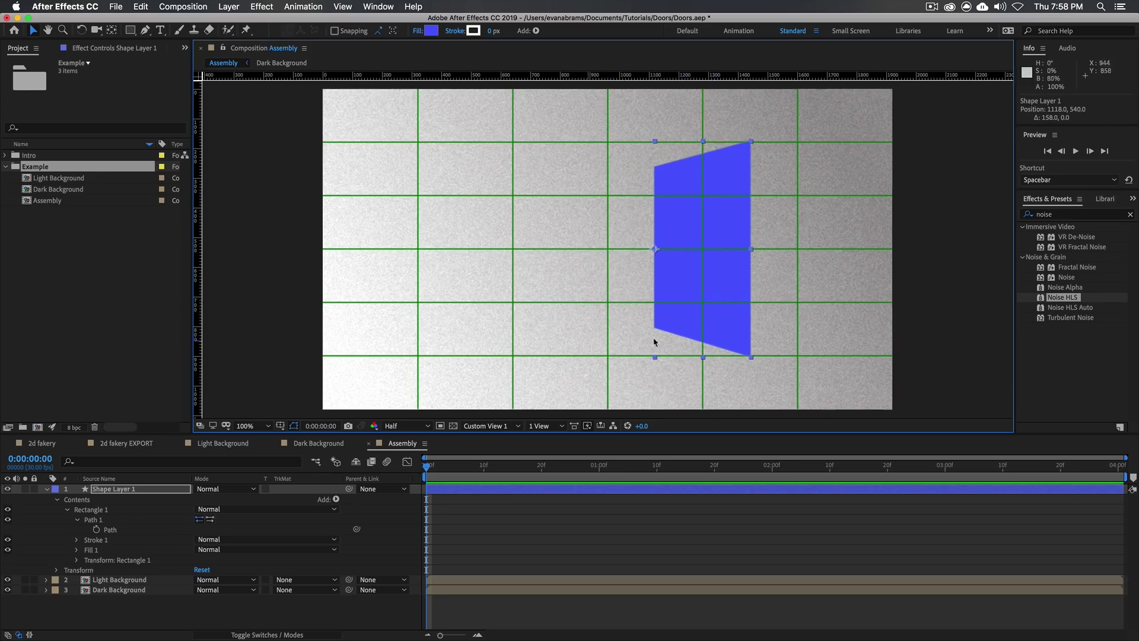
pyautogui.click(96, 529)
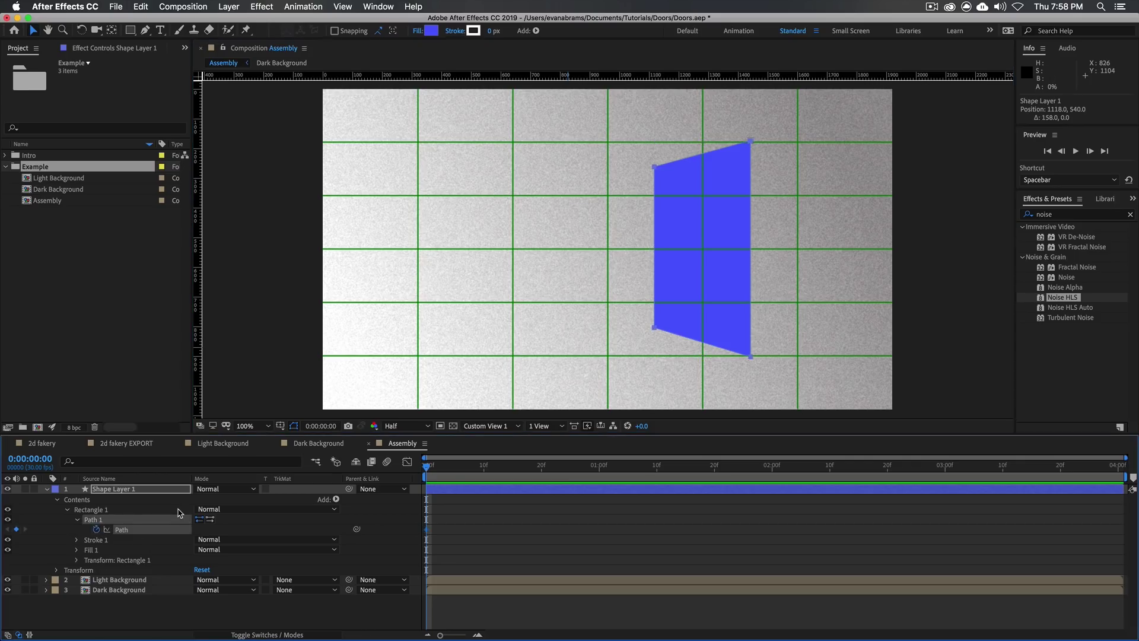
pyautogui.hotkey('shift', 'p')
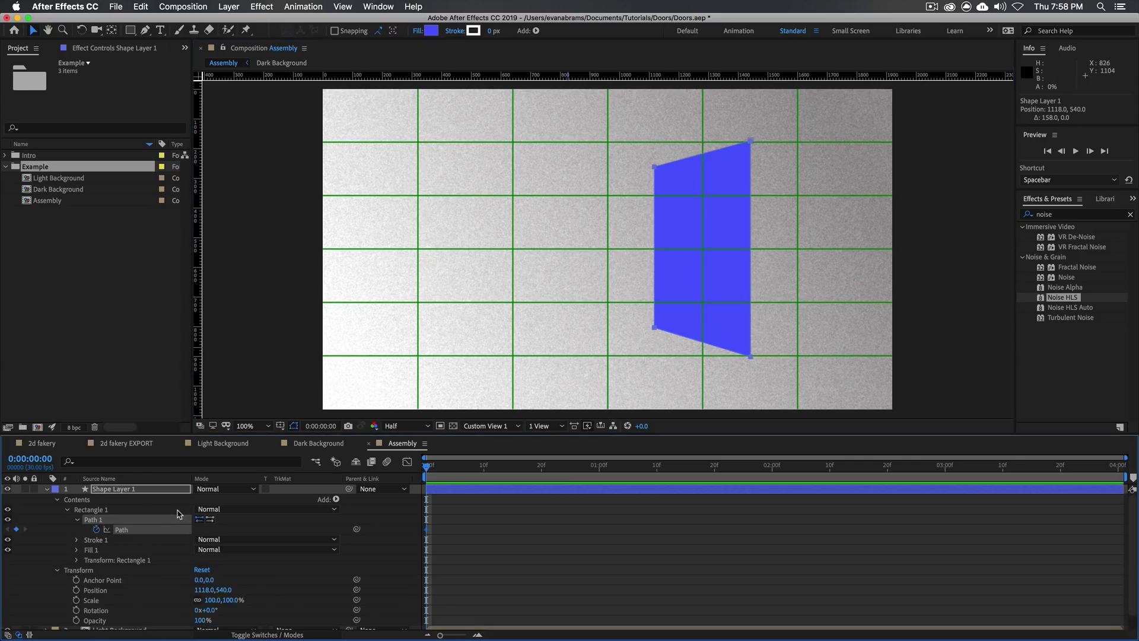
pyautogui.click(76, 590)
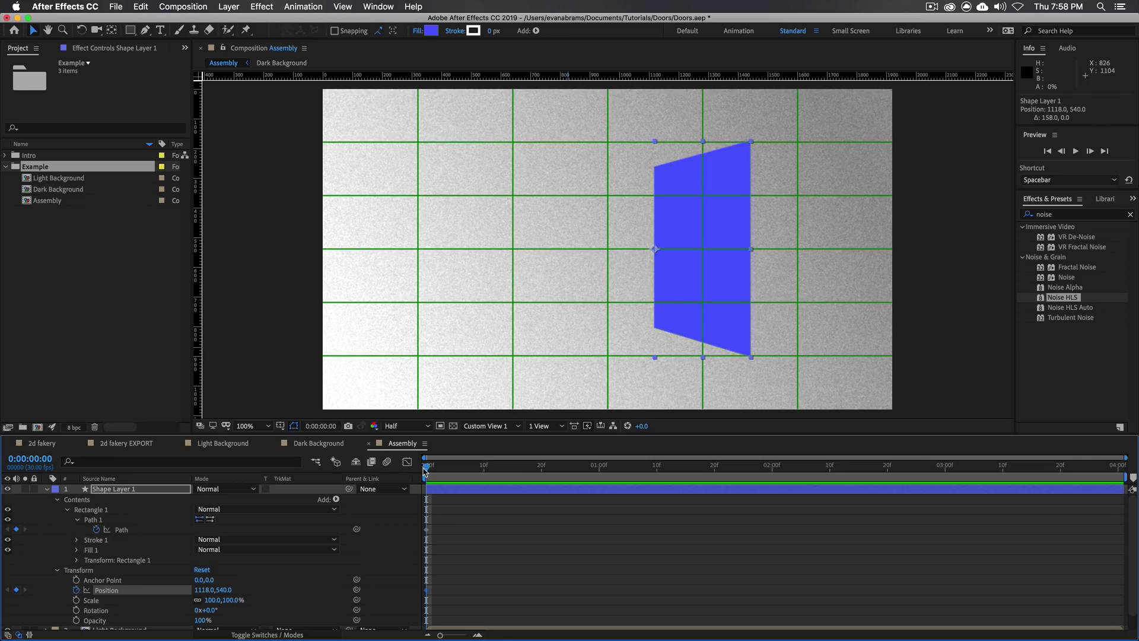
# Step: At 2 seconds, move the door to position 476, 540 and mirror its path horizontally so the taller edge is on the left
pyautogui.moveTo(456, 473); pyautogui.dragTo(772, 469)
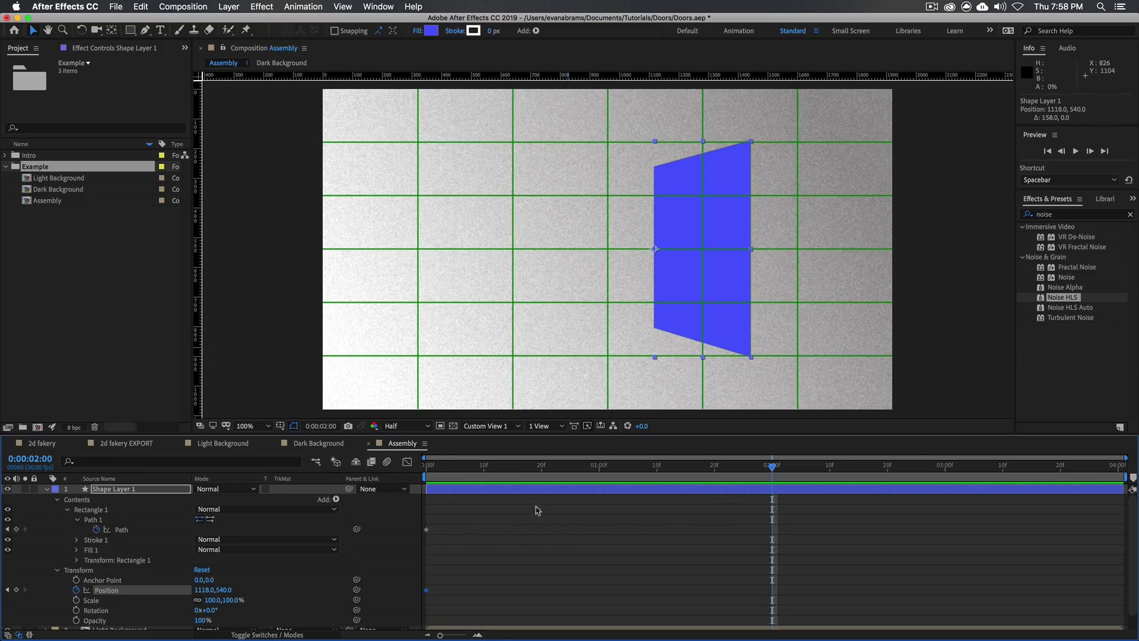
pyautogui.moveTo(722, 304); pyautogui.dragTo(530, 325)
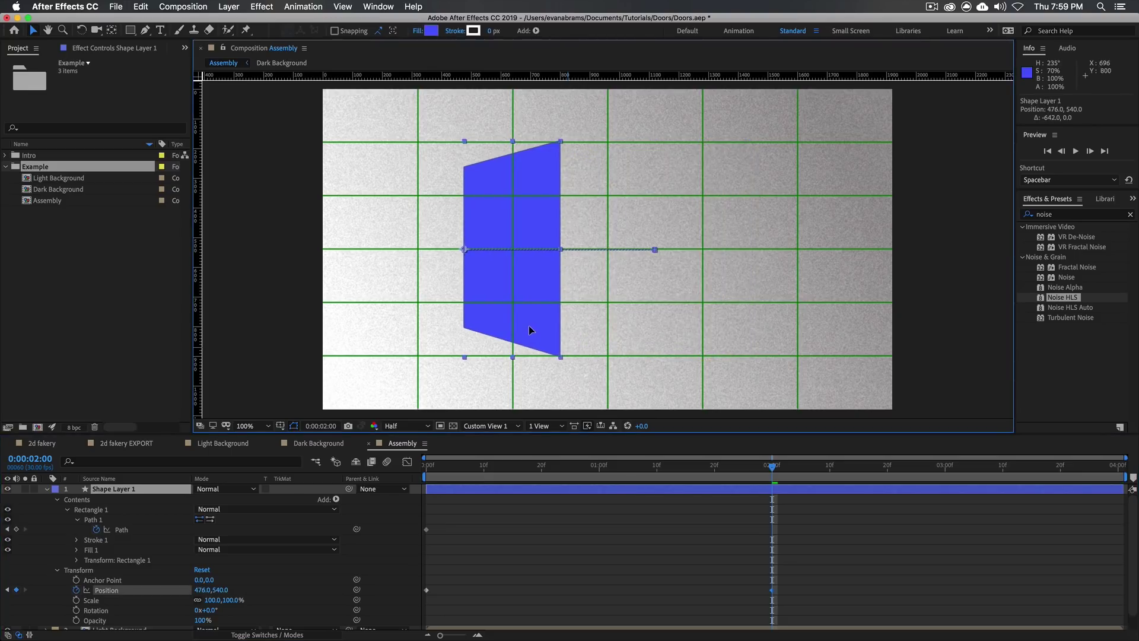
pyautogui.click(137, 521)
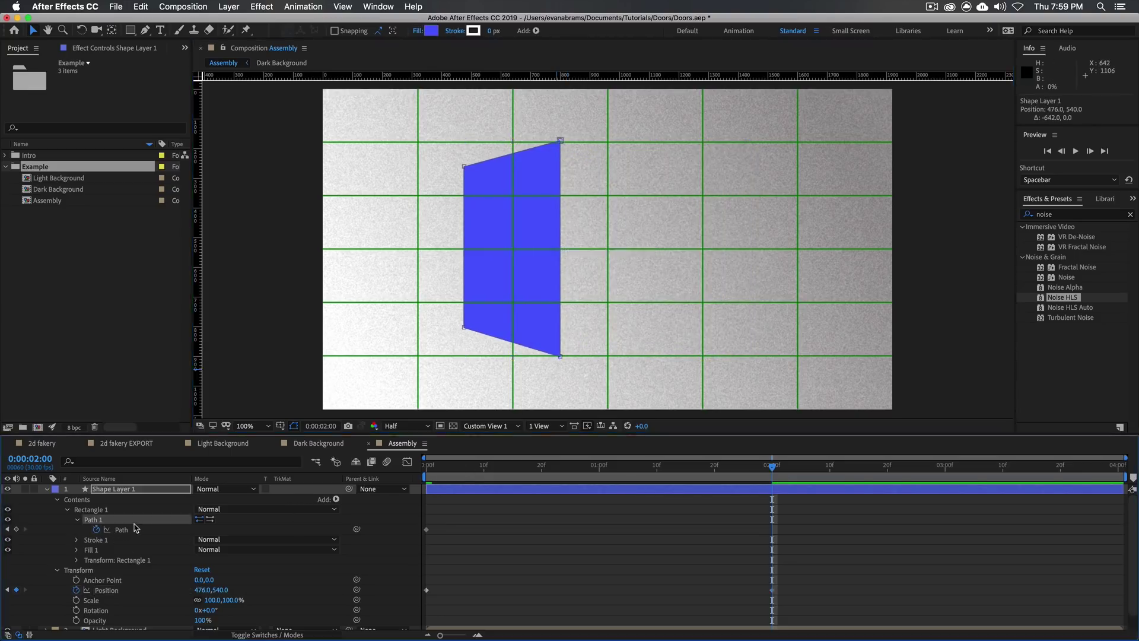
pyautogui.click(426, 529)
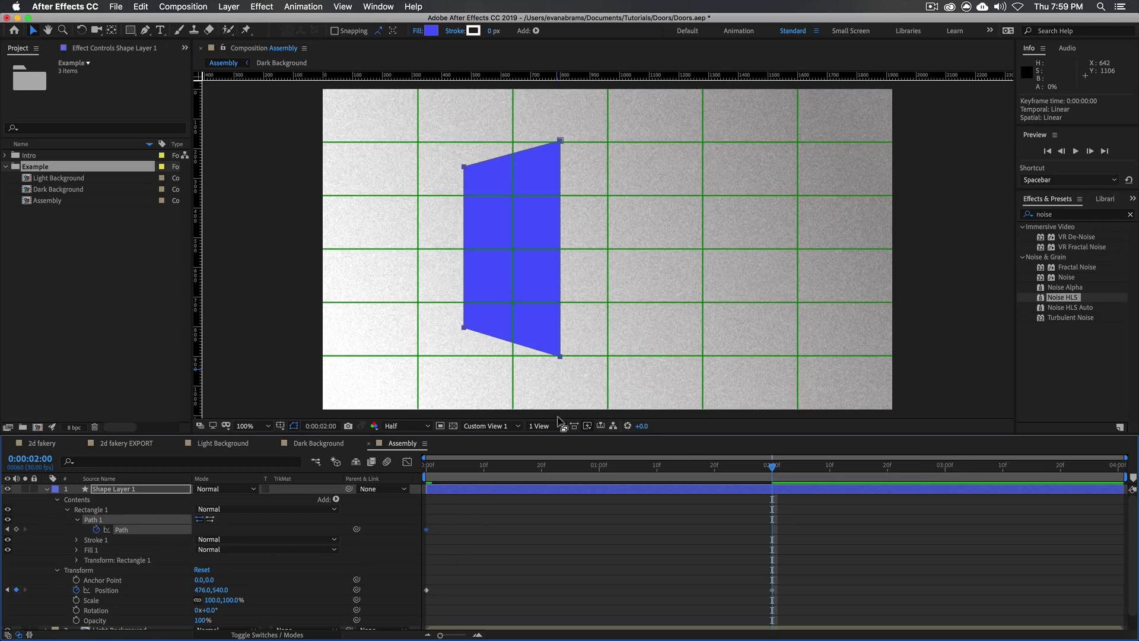
pyautogui.doubleClick(560, 356)
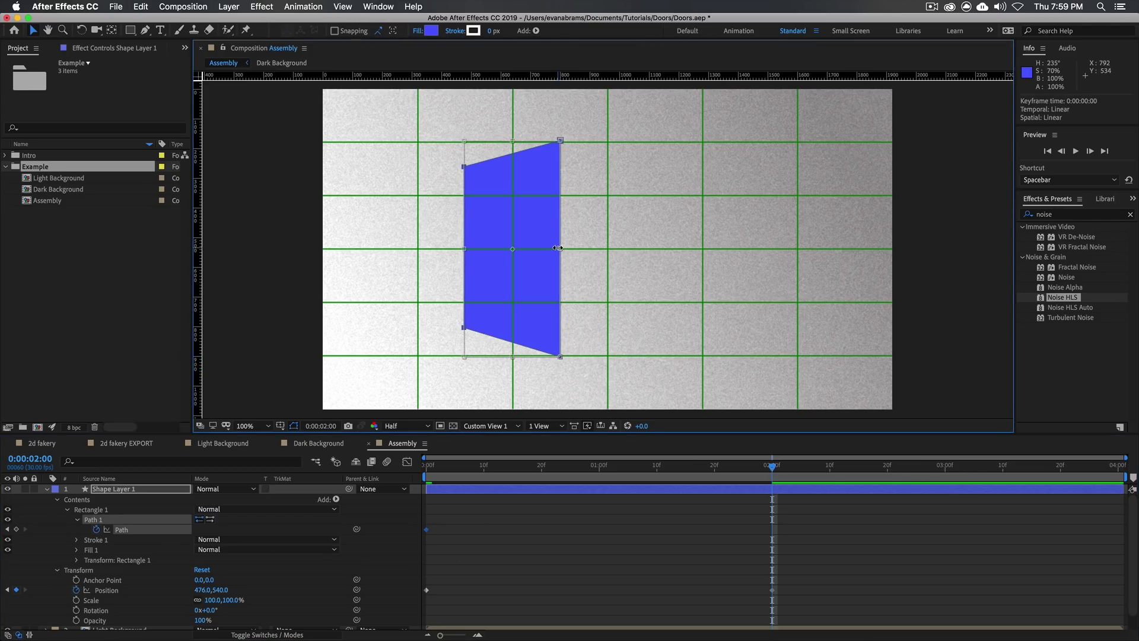
pyautogui.moveTo(560, 249); pyautogui.dragTo(463, 262)
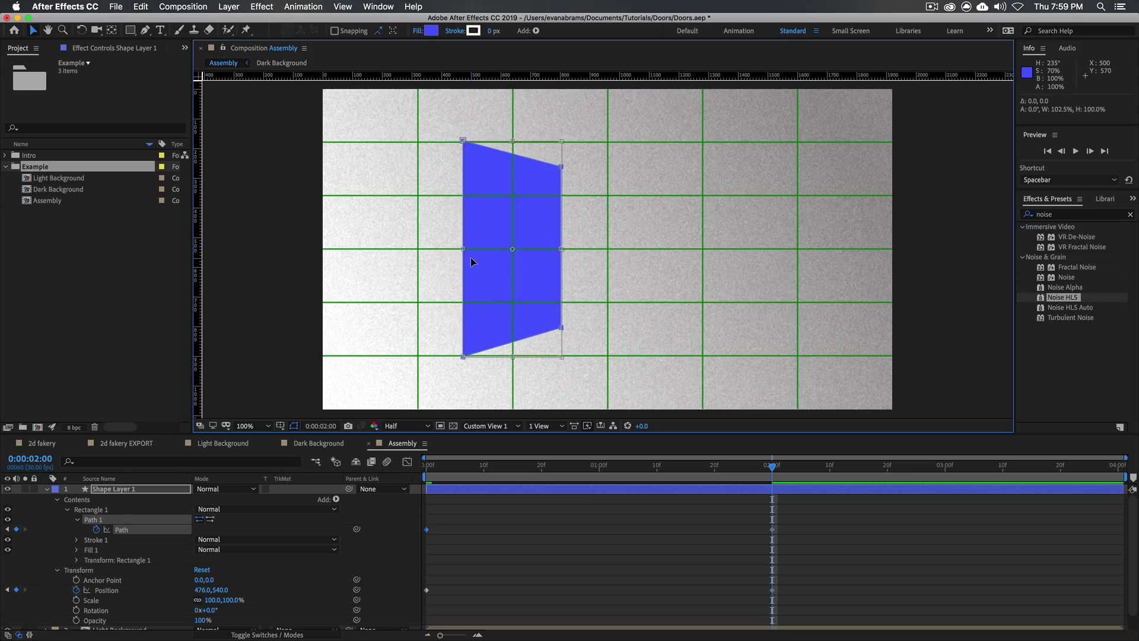
pyautogui.press('Return')
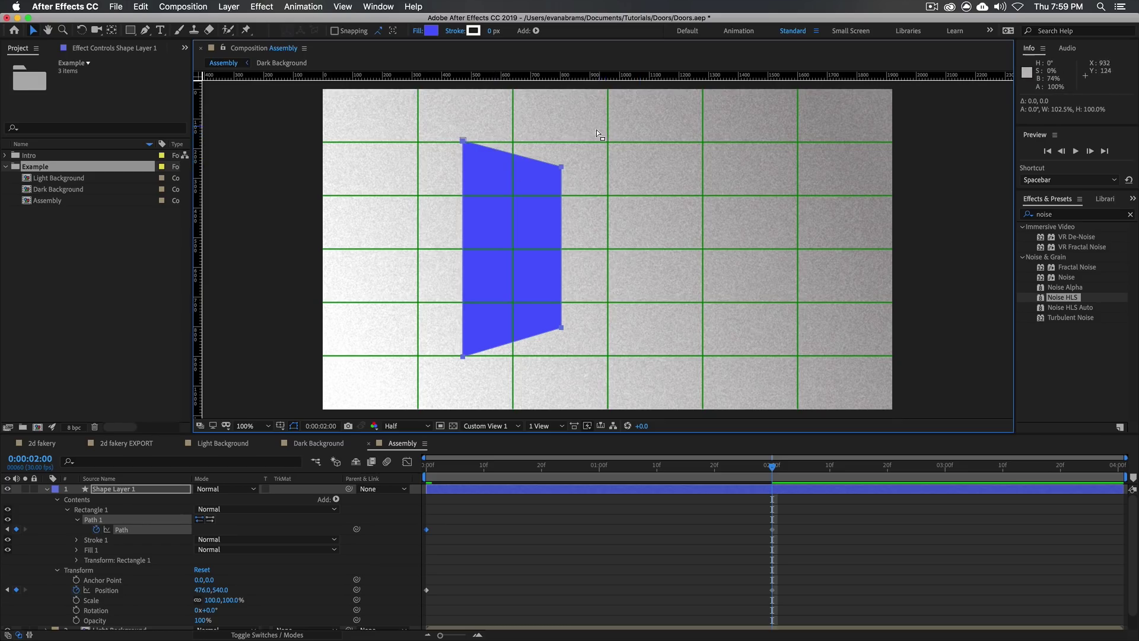
# Step: Enlarge the door path at 2 seconds by moving its top points up, its left edge outward and its bottom points down
pyautogui.moveTo(597, 130); pyautogui.dragTo(449, 187)
pyautogui.moveTo(463, 140); pyautogui.dragTo(463, 129)
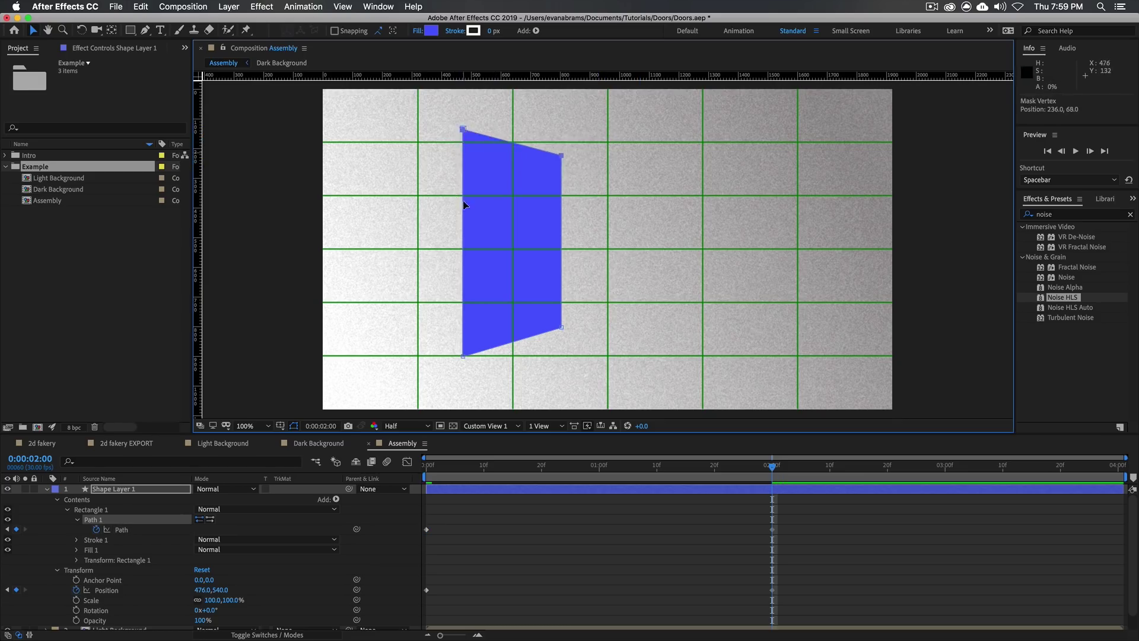
pyautogui.moveTo(464, 291); pyautogui.dragTo(459, 296)
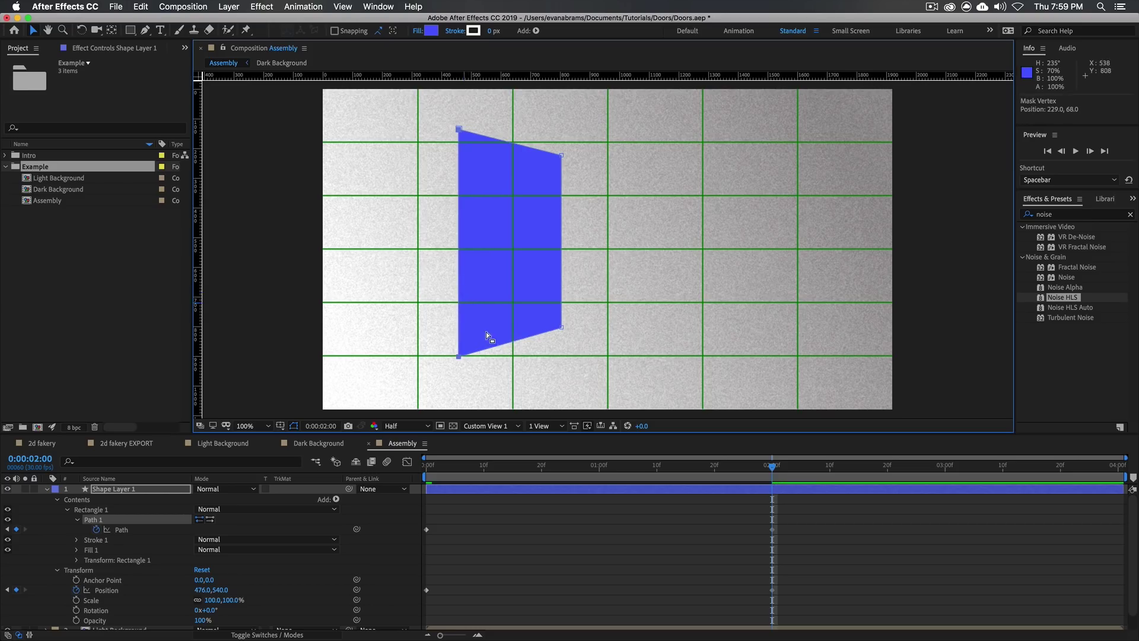
pyautogui.moveTo(497, 349); pyautogui.dragTo(496, 366)
# Step: Scrub the animation from the start to examine how the door's shape changes between the keyframes
pyautogui.press('Home')
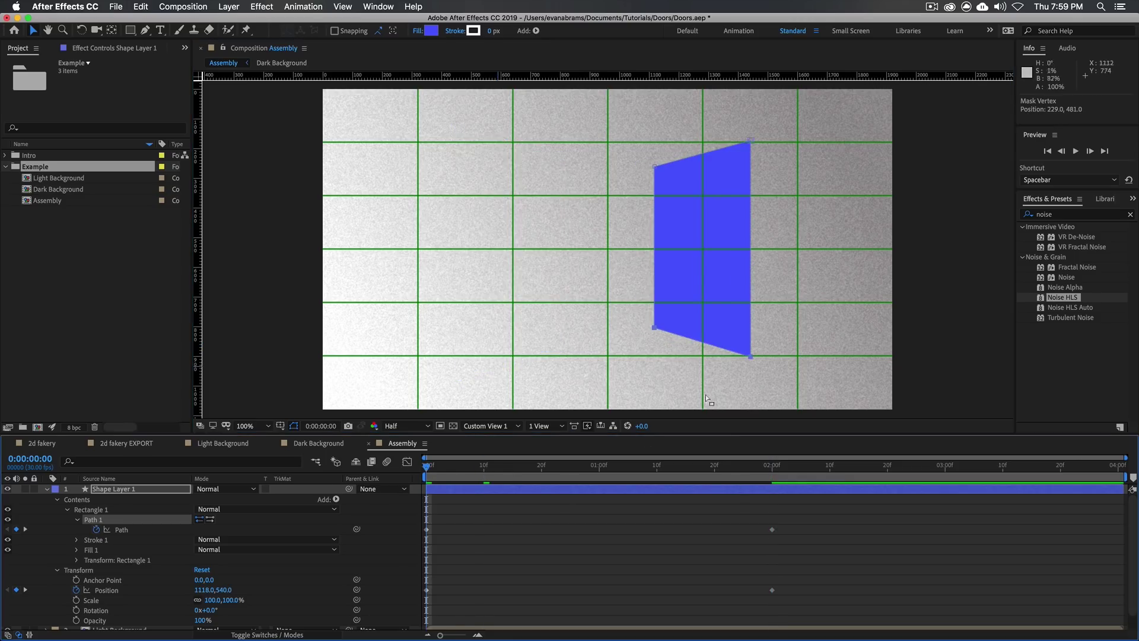
pyautogui.moveTo(463, 470); pyautogui.dragTo(593, 497)
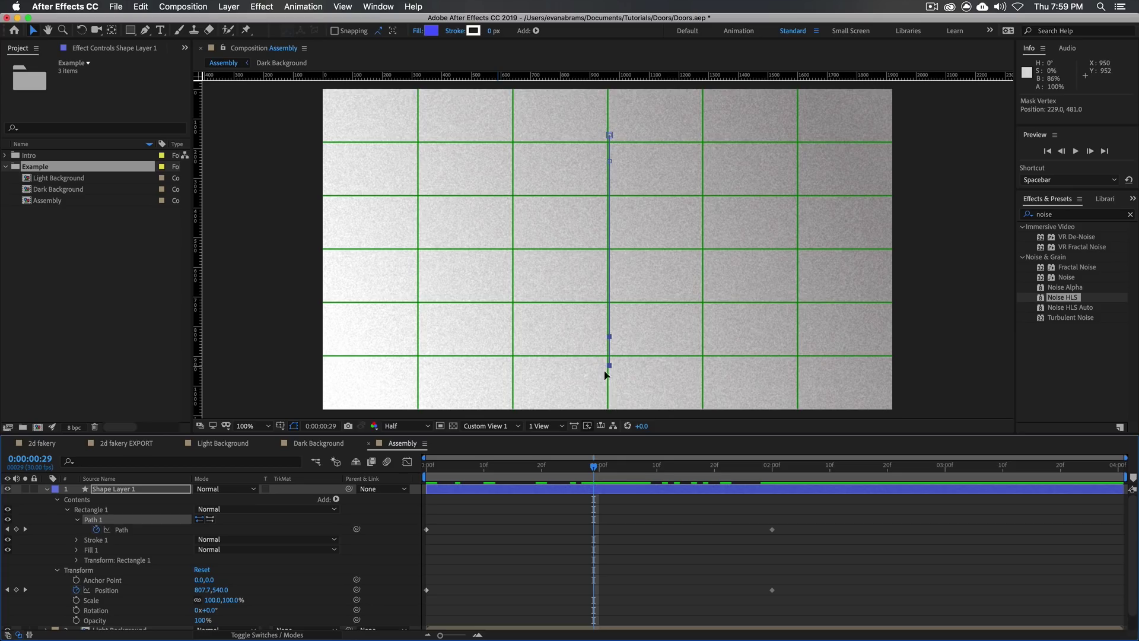
pyautogui.click(674, 508)
pyautogui.moveTo(585, 467); pyautogui.dragTo(541, 483)
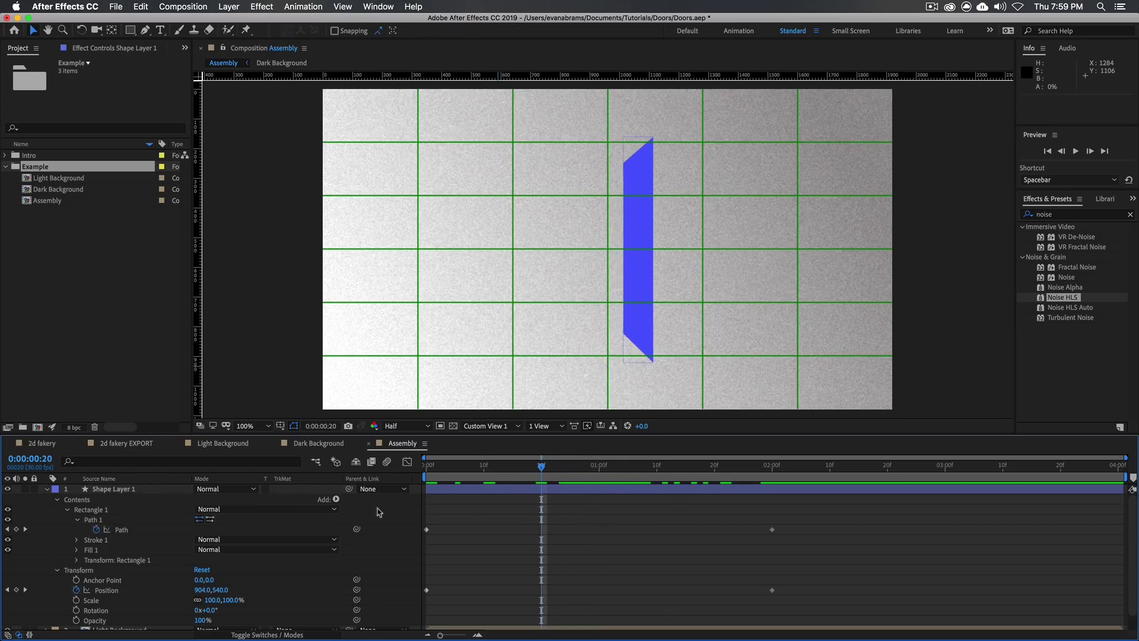
# Step: Show only Shape Layer 1's keyframed properties and add Path and Position keyframes at 0:00:20
pyautogui.click(473, 488)
pyautogui.press('u')
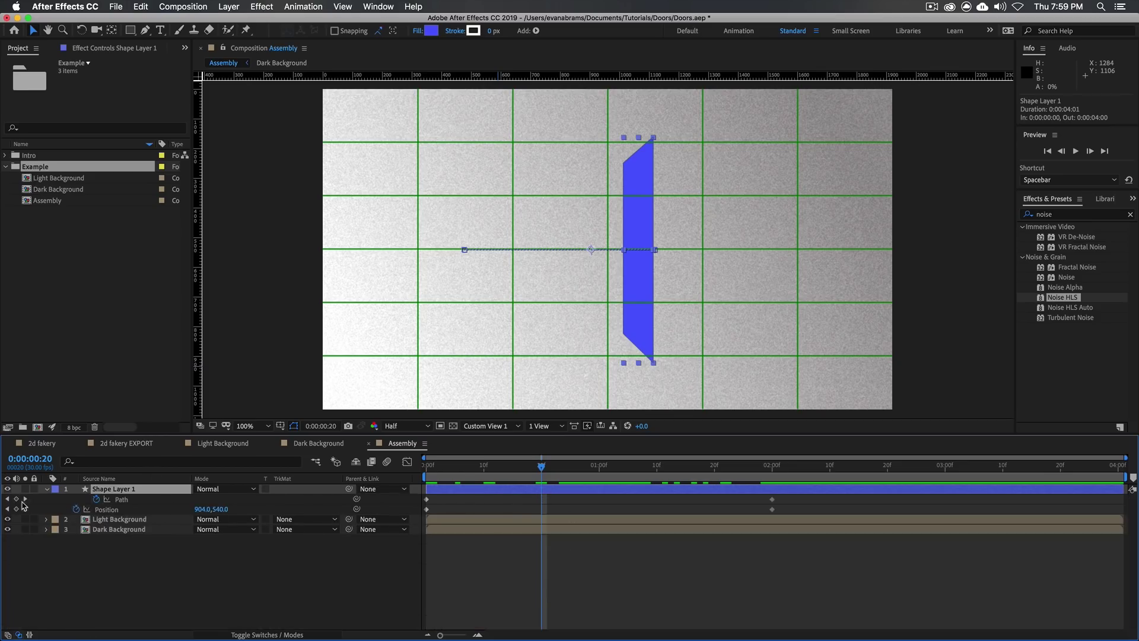
pyautogui.click(16, 499)
pyautogui.click(17, 509)
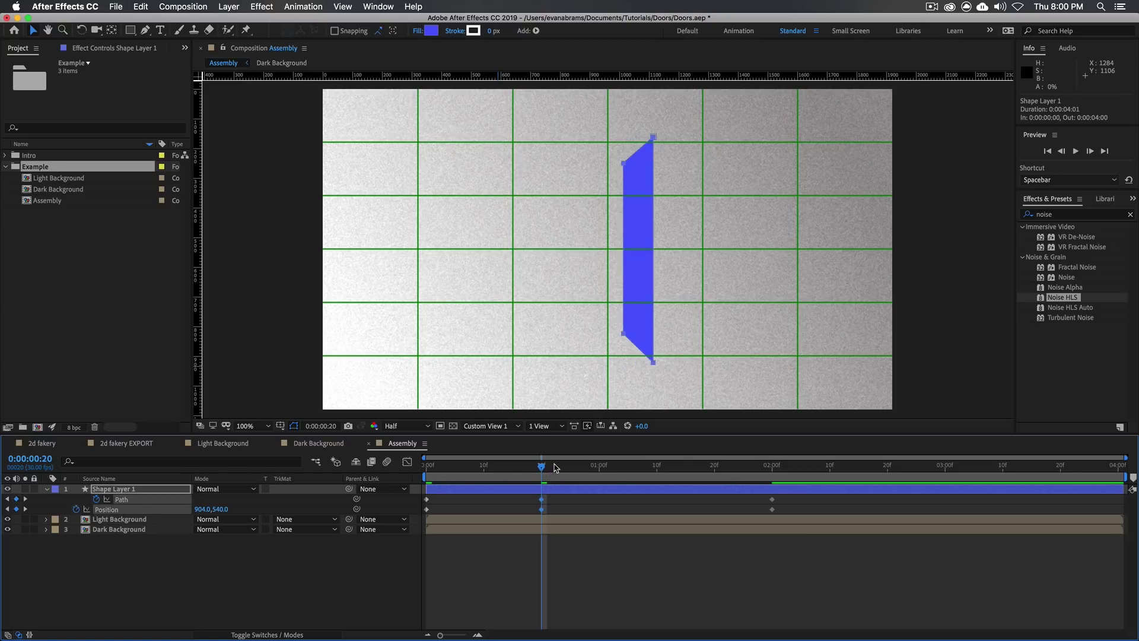
# Step: Add Path and Position keyframes at 0:00:01:06, and bring both middle keyframe pairs together on adjacent frames at 1:00 and 1:01
pyautogui.press('space')
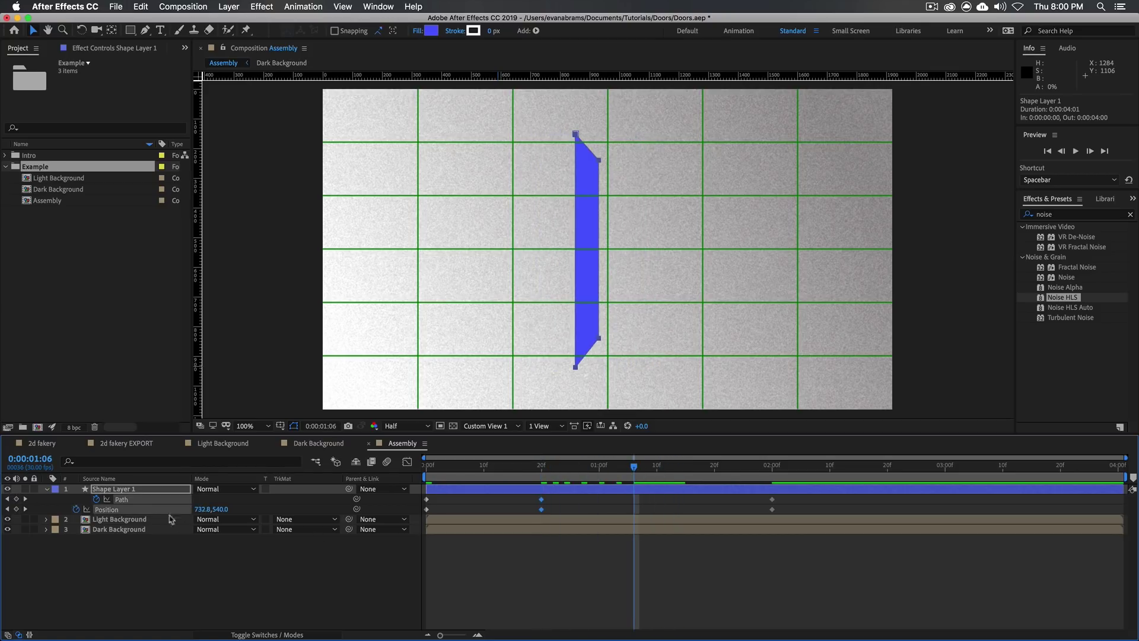
pyautogui.click(16, 499)
pyautogui.click(16, 509)
pyautogui.moveTo(634, 504); pyautogui.dragTo(599, 510)
pyautogui.click(600, 469)
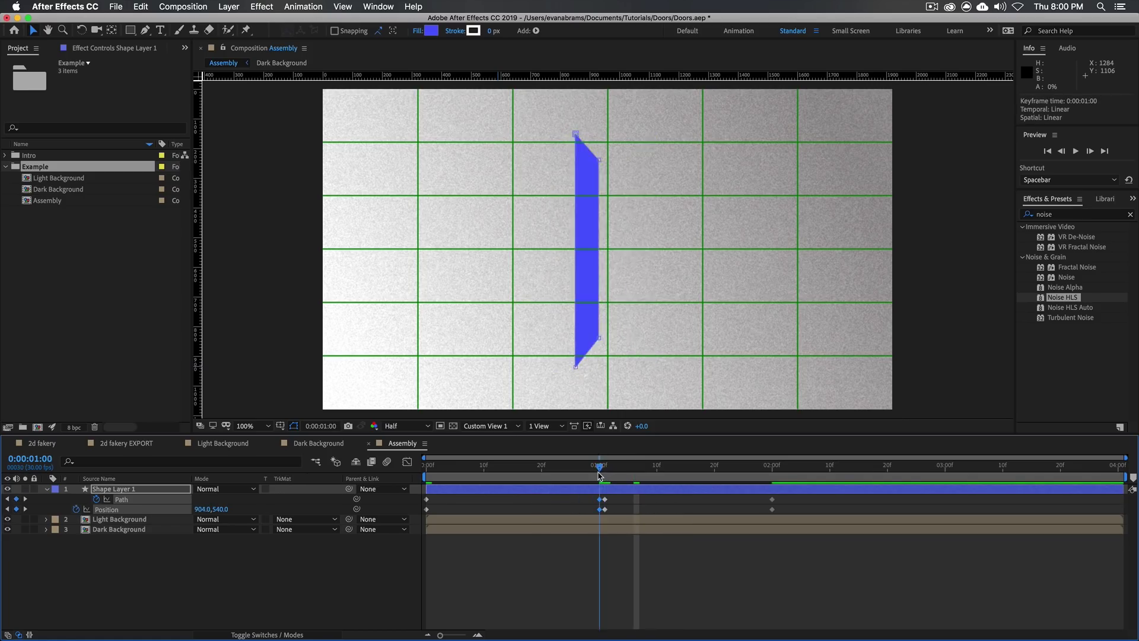
# Step: Reposition the door around its hinge line, at 830, 540 at 1:00 and about 785, 540 at 1:01
pyautogui.click(643, 313)
pyautogui.moveTo(644, 313); pyautogui.dragTo(597, 301)
pyautogui.click(604, 474)
pyautogui.click(634, 578)
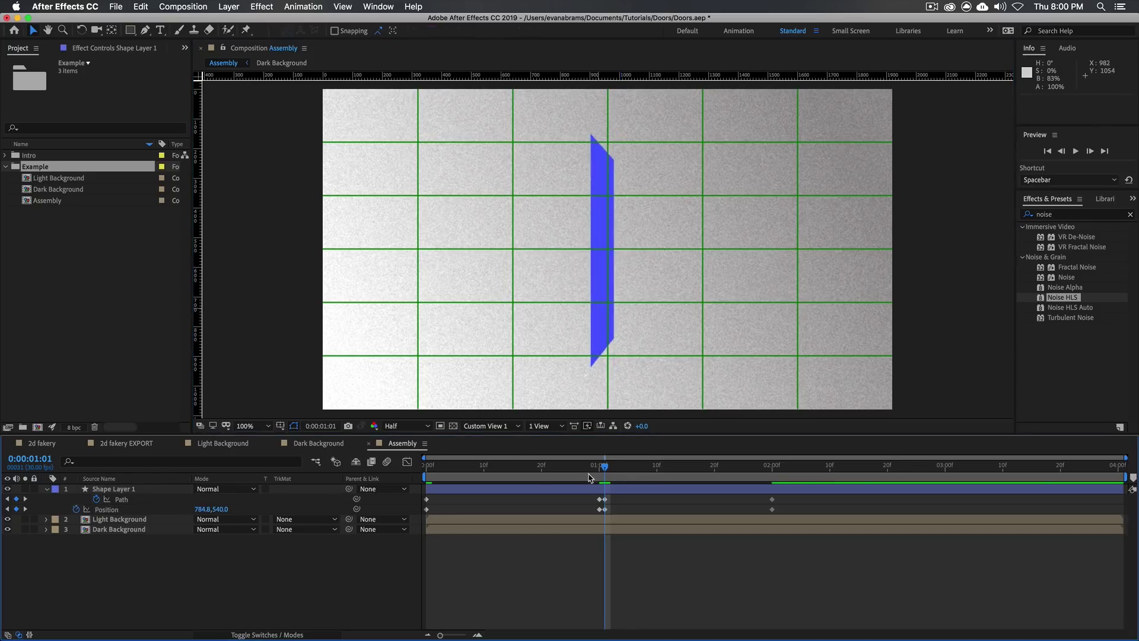
# Step: Scrub to 2 seconds and preview the door animation from the start to check the swing through the middle keyframes
pyautogui.moveTo(591, 471); pyautogui.dragTo(771, 508)
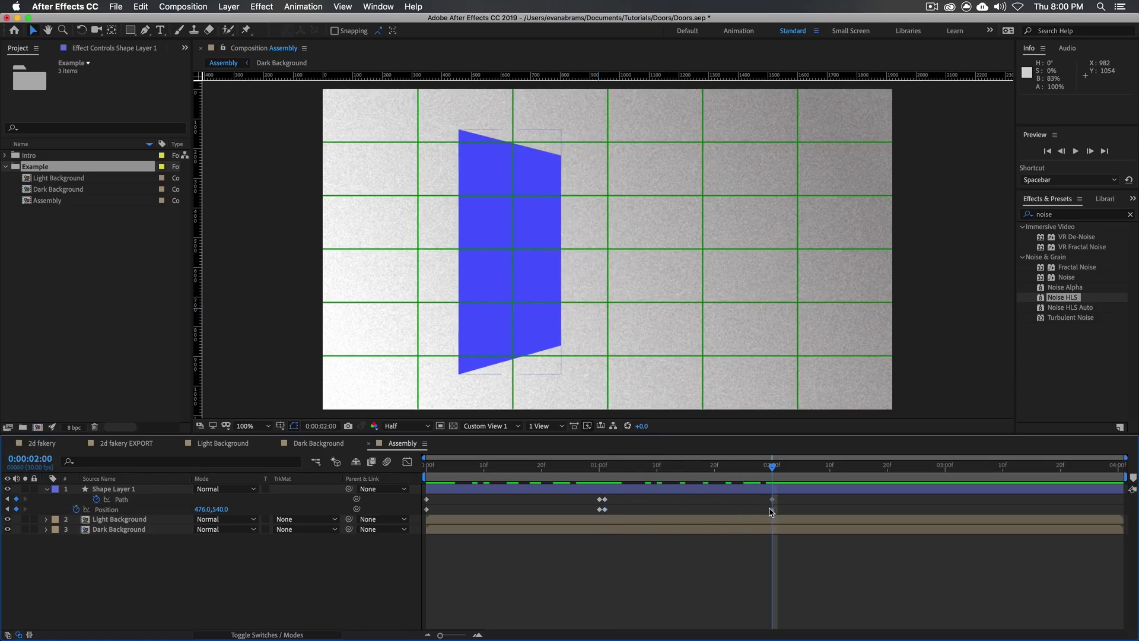
pyautogui.press('space')
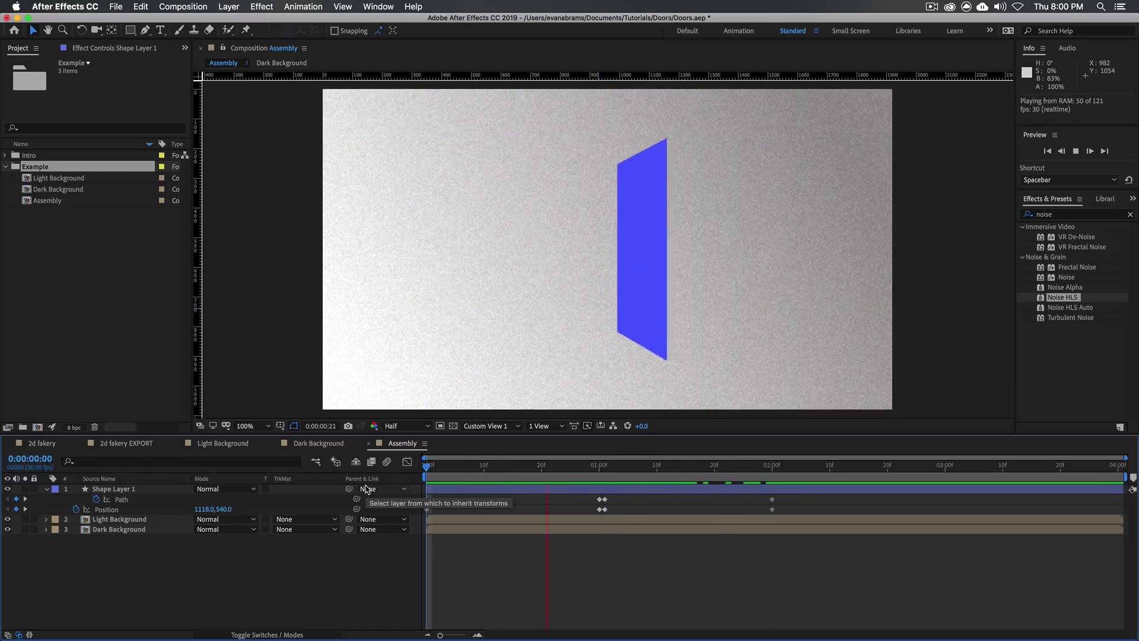
pyautogui.press('space')
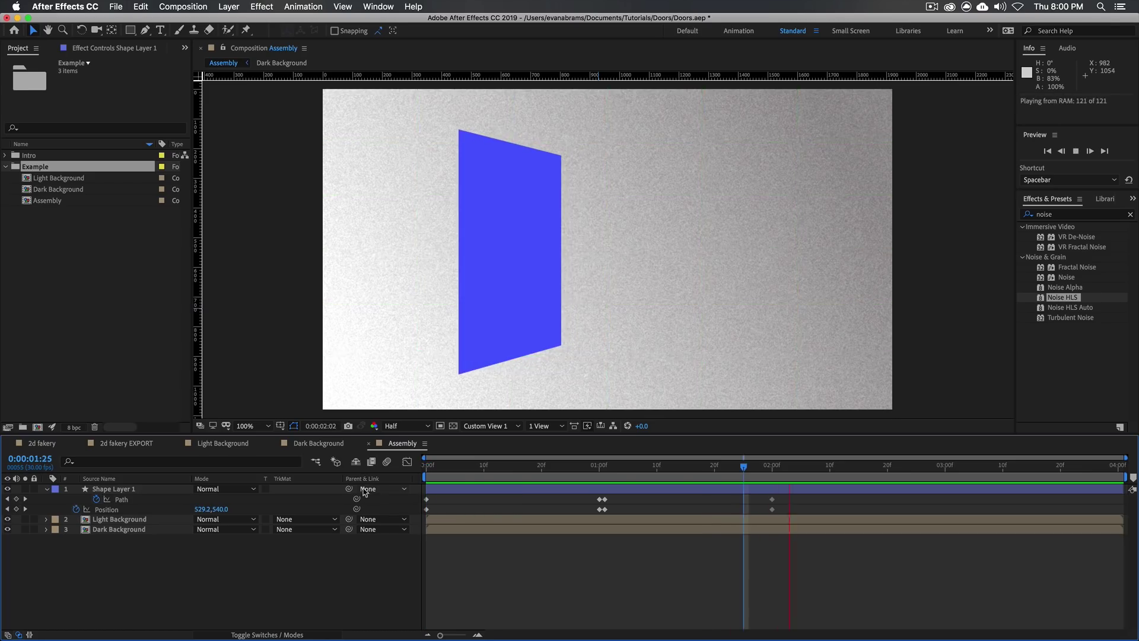
pyautogui.press('space')
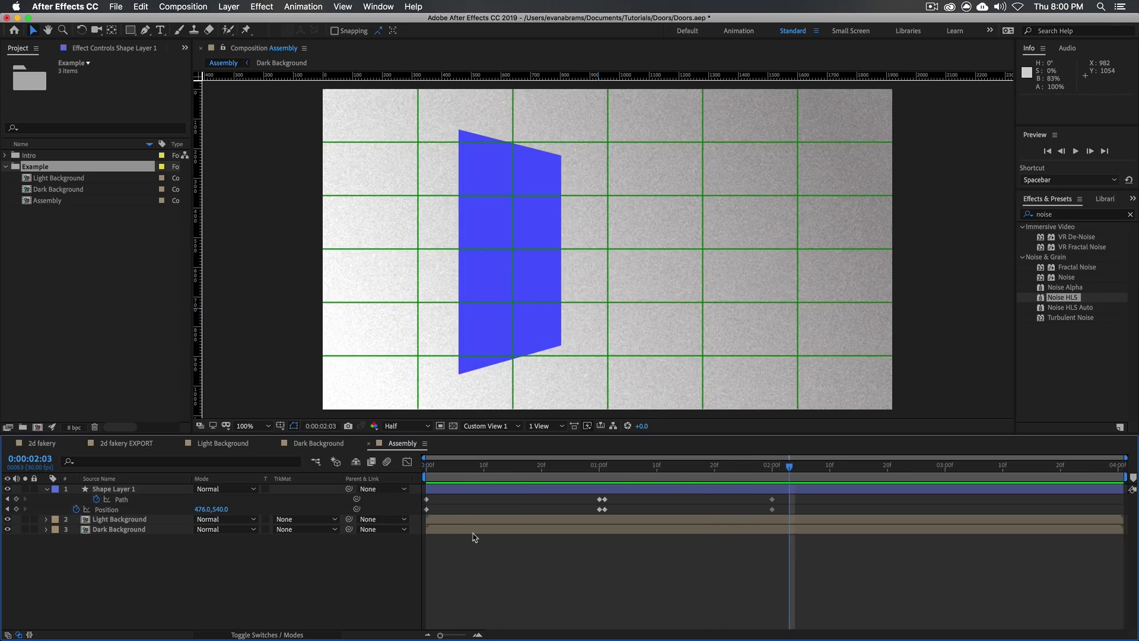
# Step: Show the door's Position in the Graph Editor and apply Easy Ease to all its keyframes
pyautogui.click(407, 462)
pyautogui.click(141, 507)
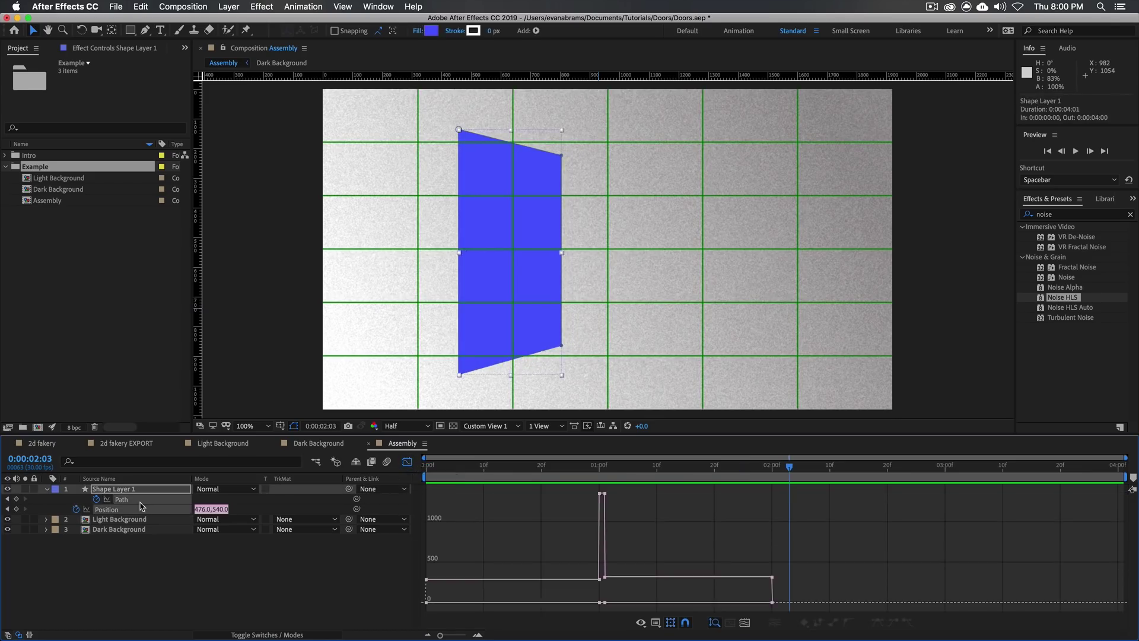
pyautogui.click(140, 503)
pyautogui.click(133, 511)
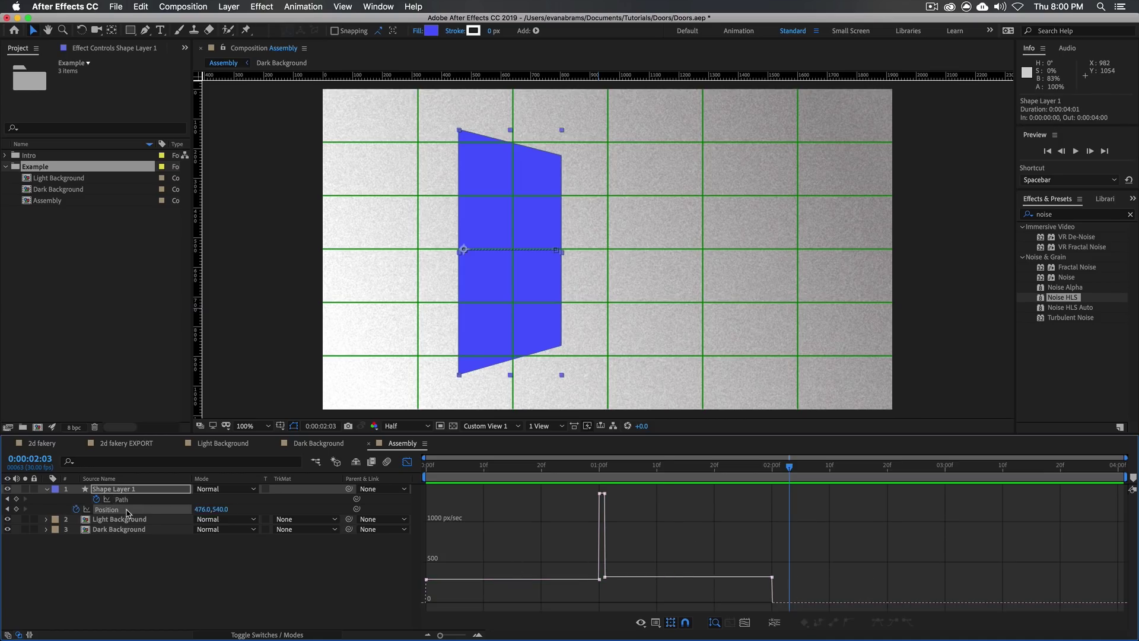
pyautogui.click(128, 513)
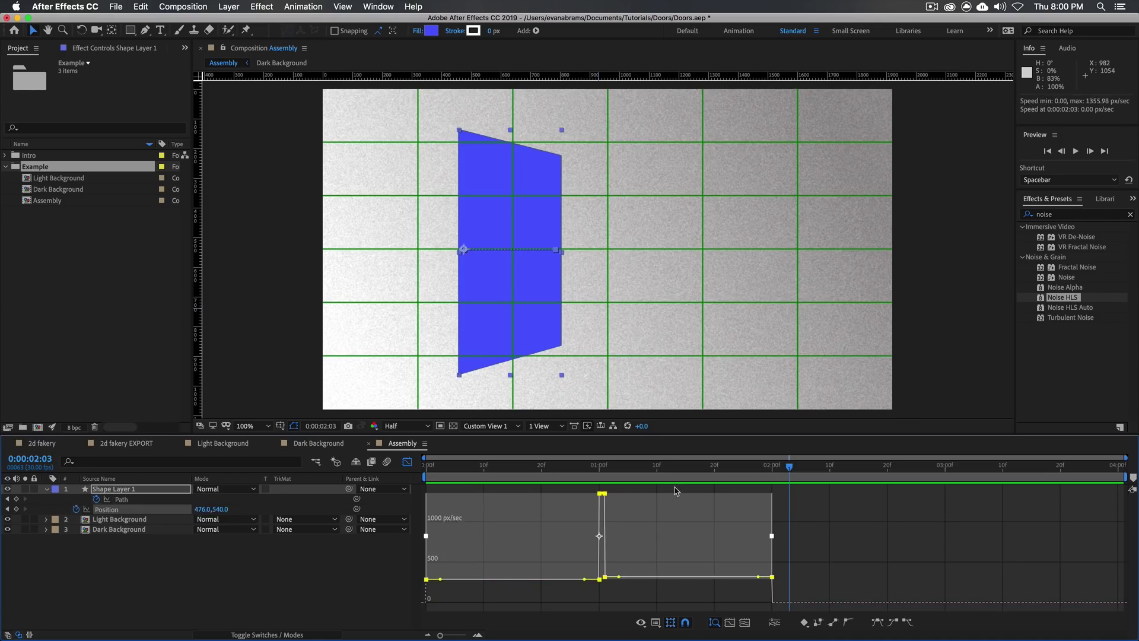
pyautogui.click(877, 623)
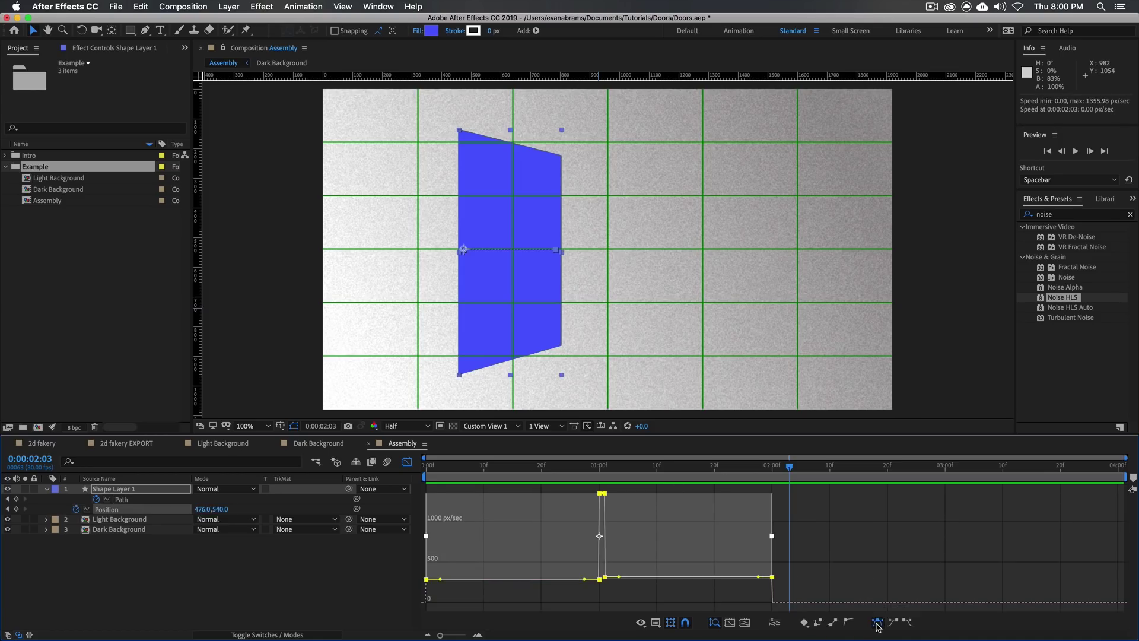
# Step: Lengthen the Position ease at the first and last keyframes and shorten it at the middle ones, so speed peaks around 1 second
pyautogui.click(727, 564)
pyautogui.scroll(2, 587, 599)
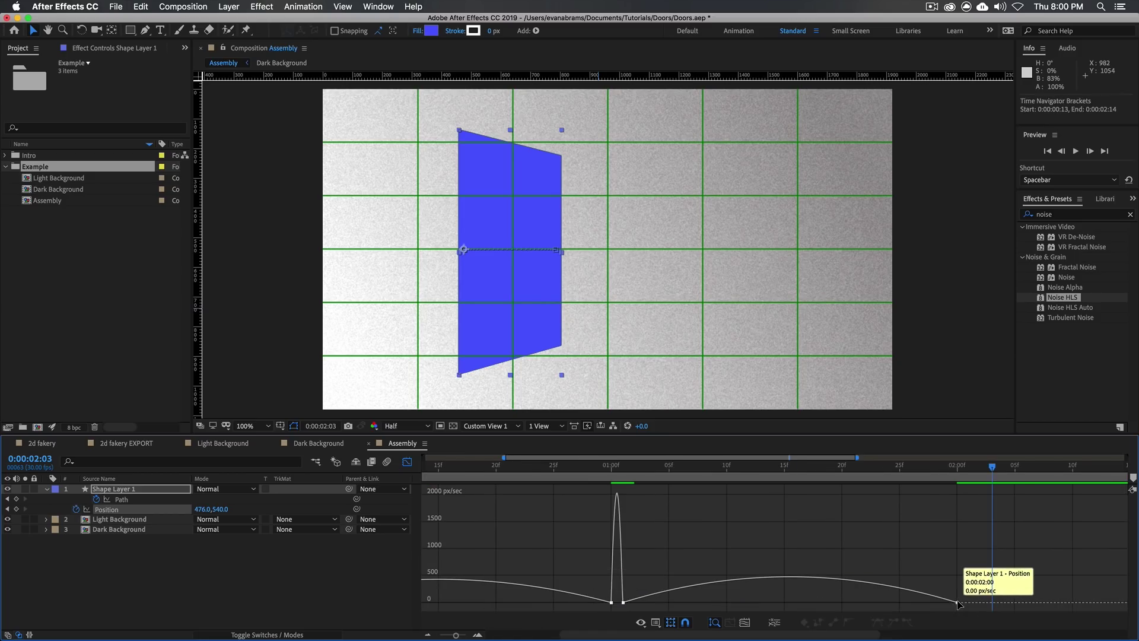
pyautogui.click(957, 602)
pyautogui.moveTo(902, 604); pyautogui.dragTo(790, 603)
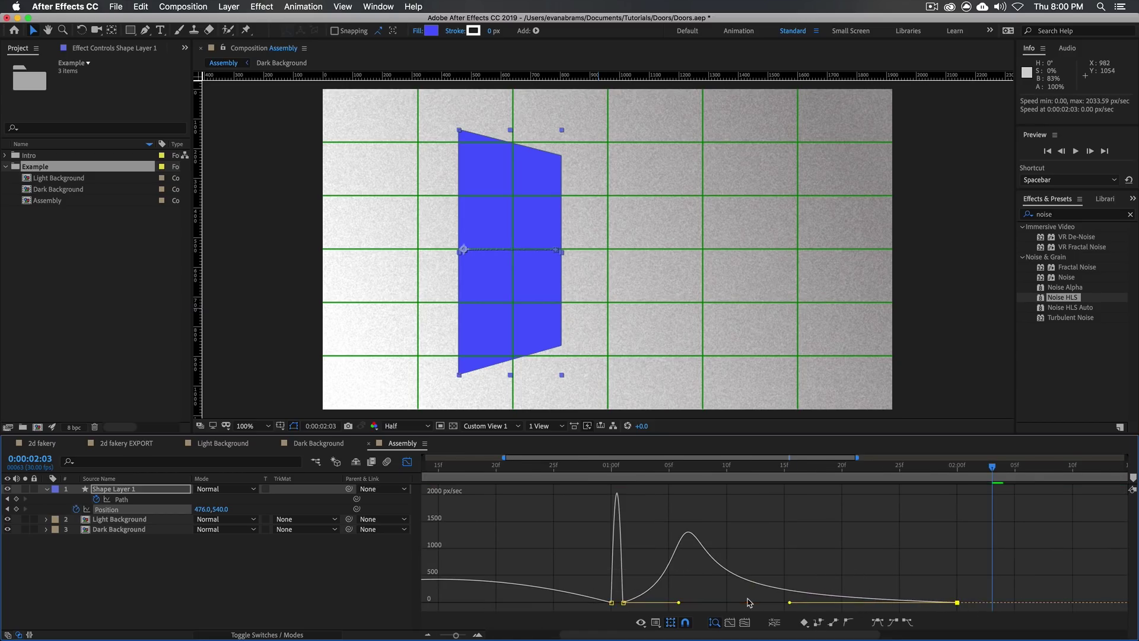
pyautogui.scroll(-2, 742, 556)
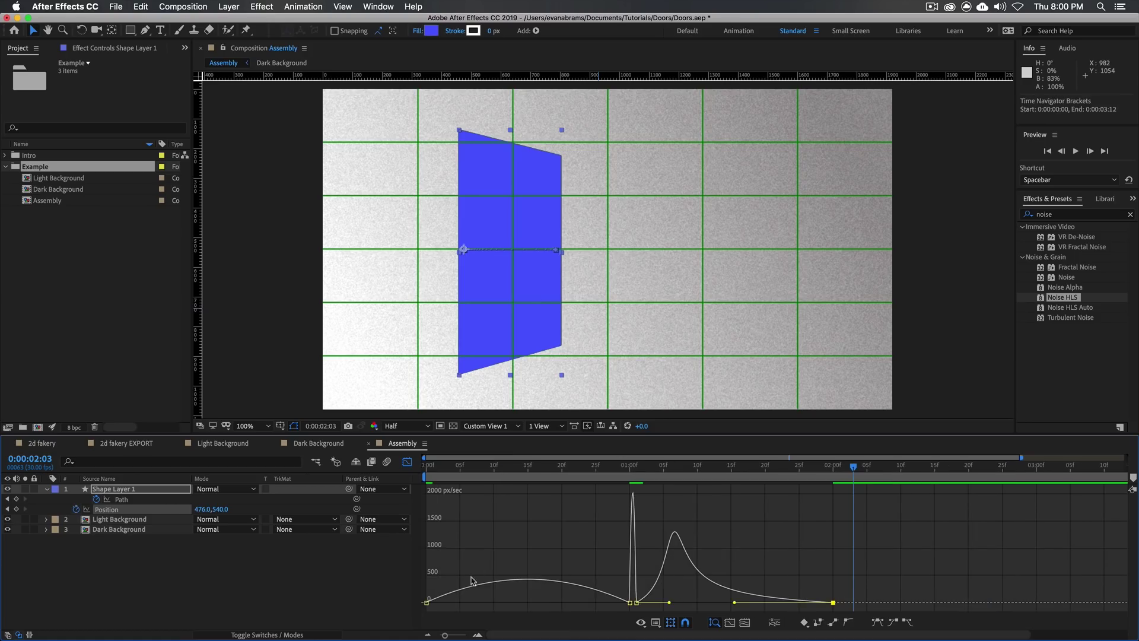
pyautogui.click(426, 602)
pyautogui.moveTo(460, 603); pyautogui.dragTo(646, 605)
pyautogui.click(636, 604)
# Step: Preview the eased Position movement from the start to check the door's timing
pyautogui.click(610, 473)
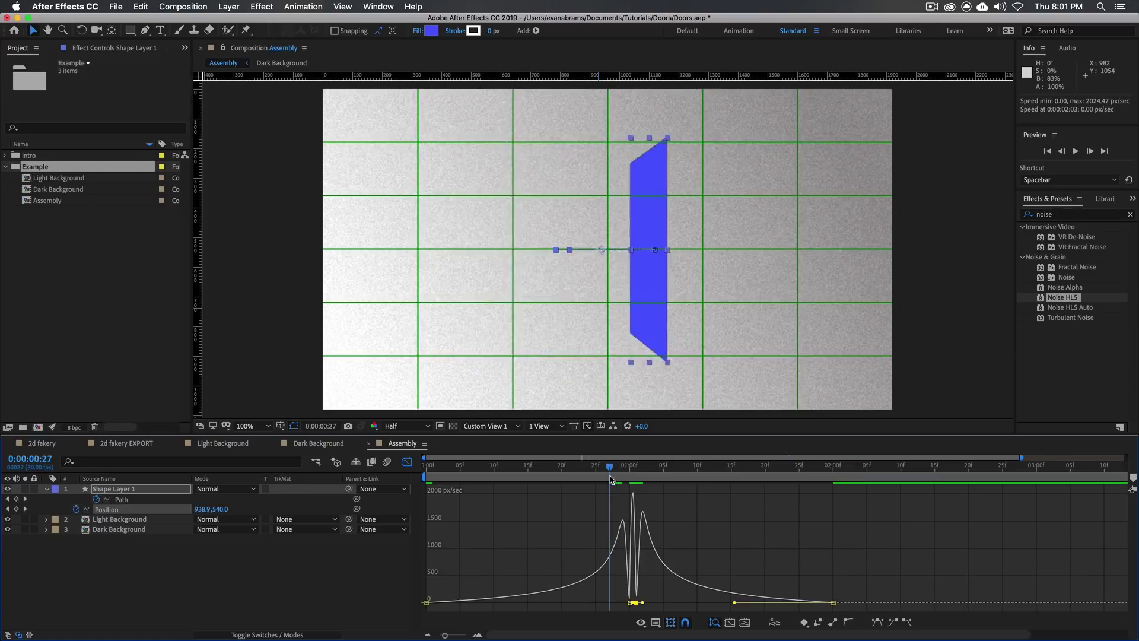
pyautogui.press('space')
pyautogui.moveTo(610, 473); pyautogui.dragTo(321, 502)
pyautogui.press('space')
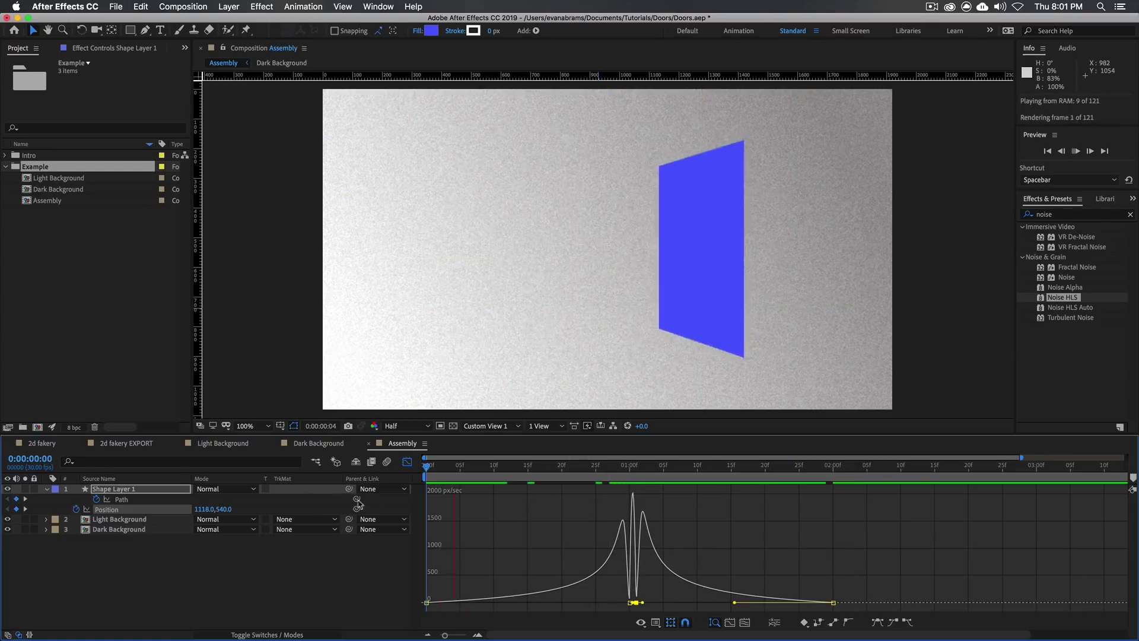
# Step: Apply Easy Ease to all of the door's Path keyframes in the speed graph
pyautogui.click(623, 469)
pyautogui.click(130, 499)
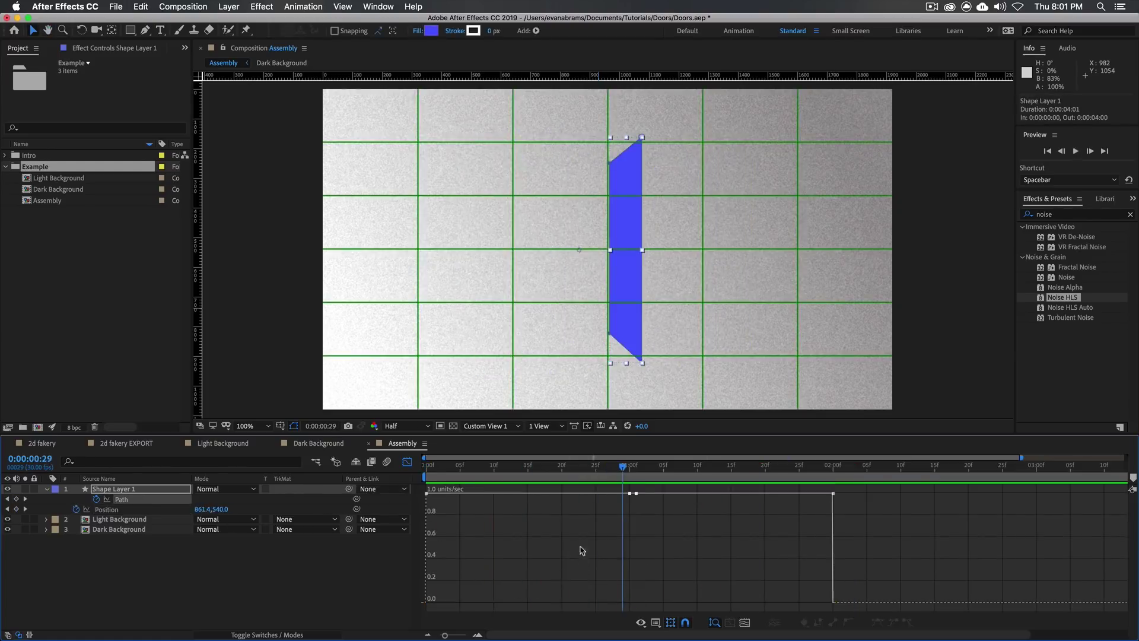
pyautogui.moveTo(904, 563); pyautogui.dragTo(534, 512)
pyautogui.click(168, 500)
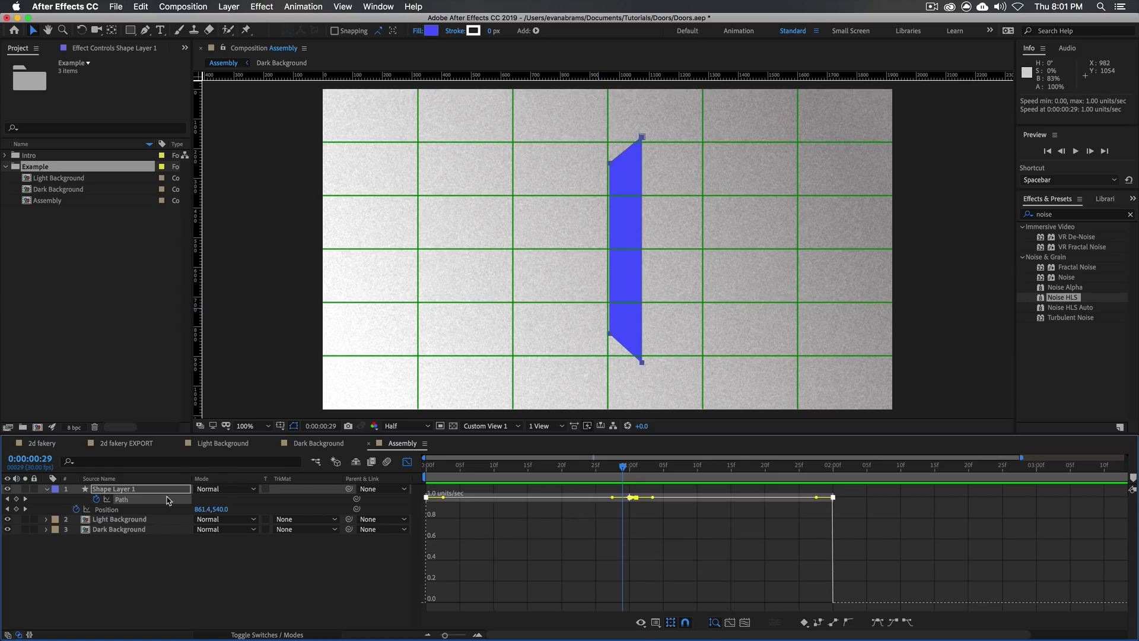
pyautogui.click(880, 623)
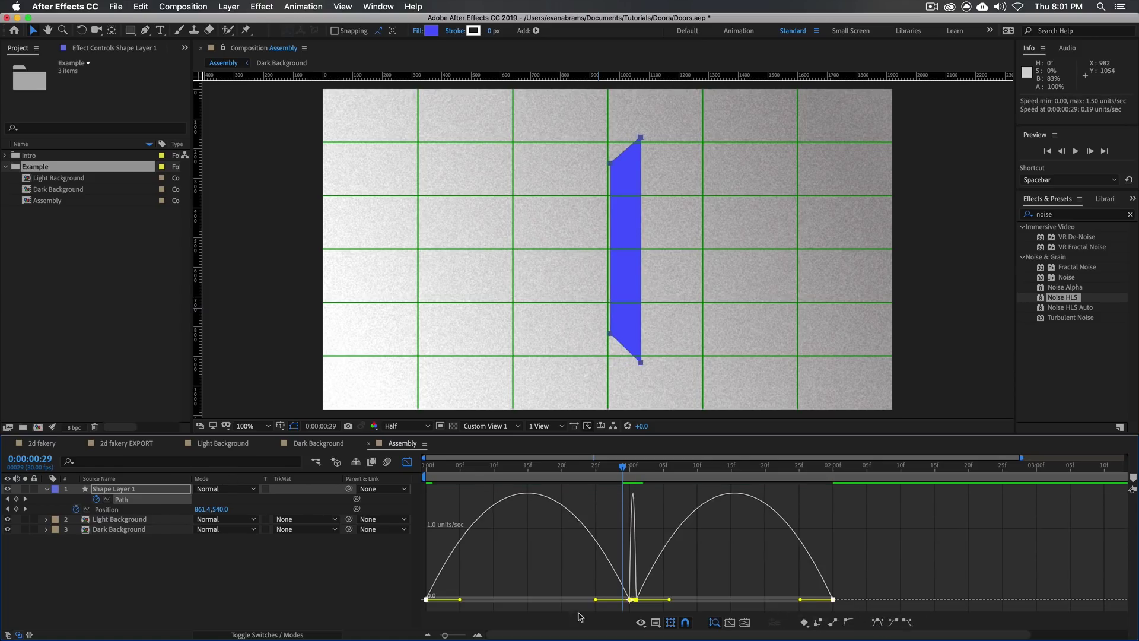
pyautogui.click(655, 621)
pyautogui.click(675, 534)
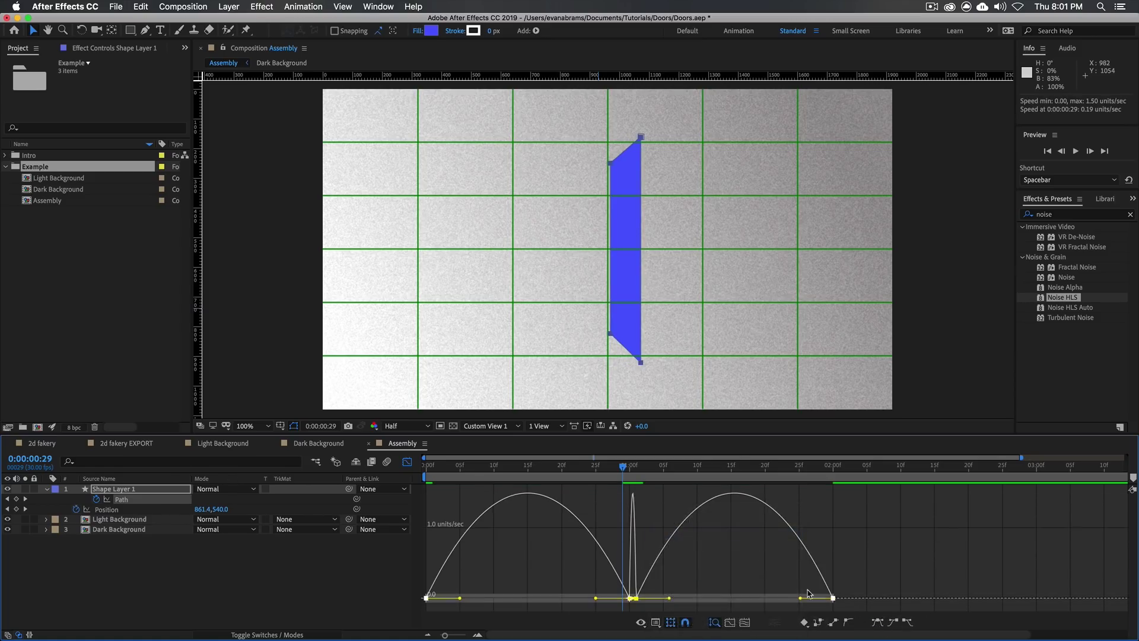
# Step: Shape the Path speed curve like the Position curve, with long eases at both ends and short eases beside the middle keyframes
pyautogui.moveTo(808, 594); pyautogui.dragTo(742, 598)
pyautogui.moveTo(670, 604); pyautogui.dragTo(640, 604)
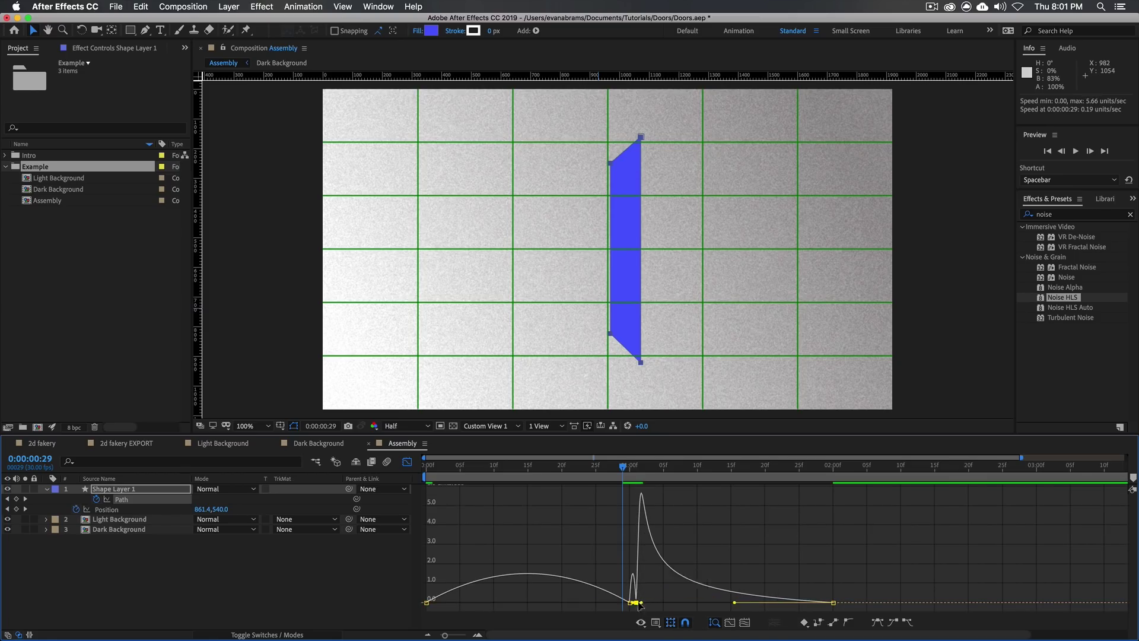
pyautogui.click(426, 602)
pyautogui.moveTo(460, 602); pyautogui.dragTo(626, 604)
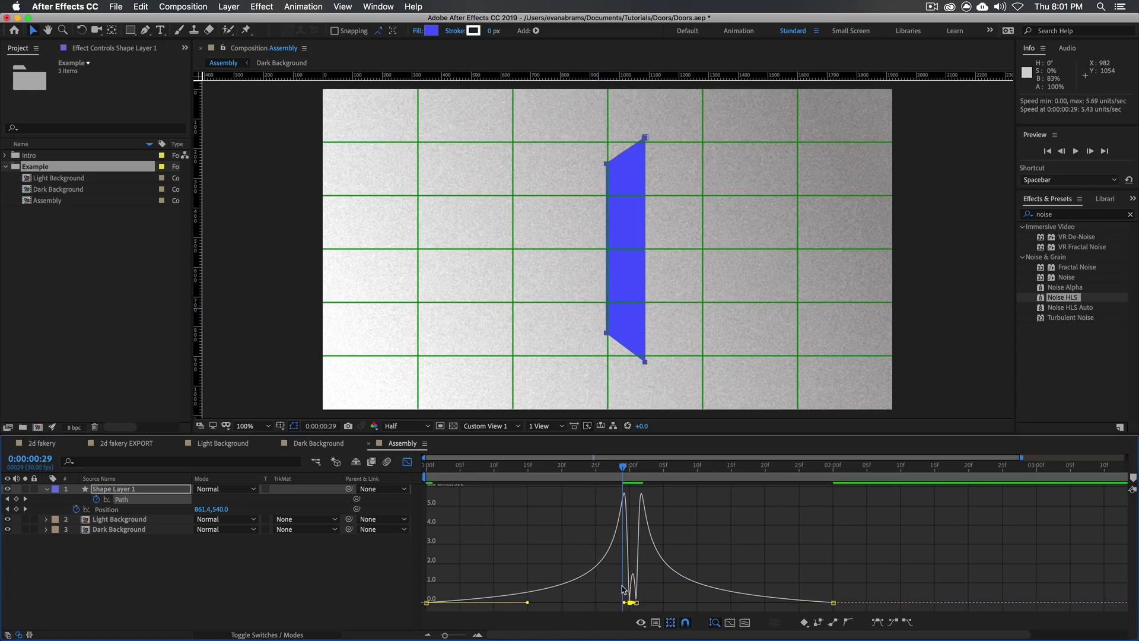
# Step: Check the Position speed graph around 1 second, leave the Graph Editor, and preview the eased animation from the start
pyautogui.press('space')
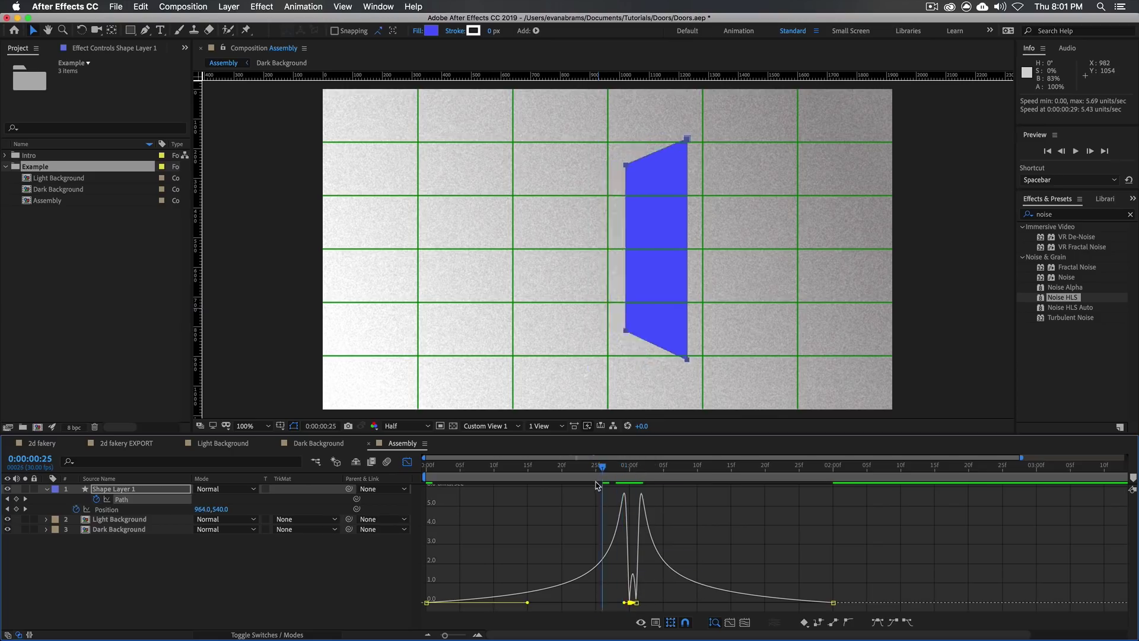
pyautogui.click(629, 477)
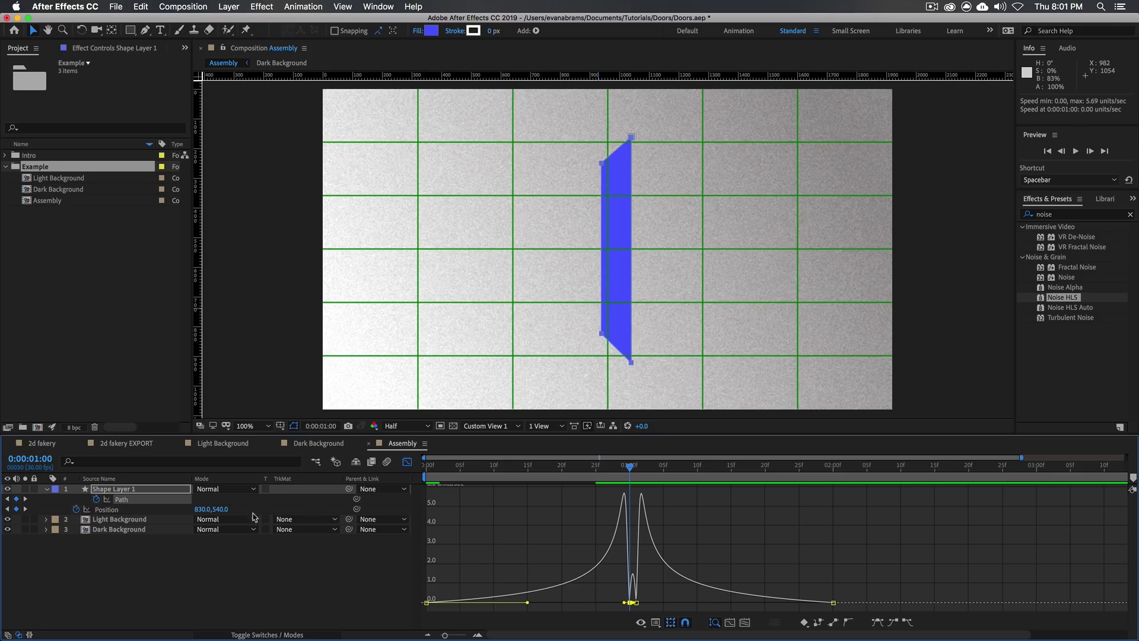
pyautogui.click(167, 510)
pyautogui.scroll(5, 633, 492)
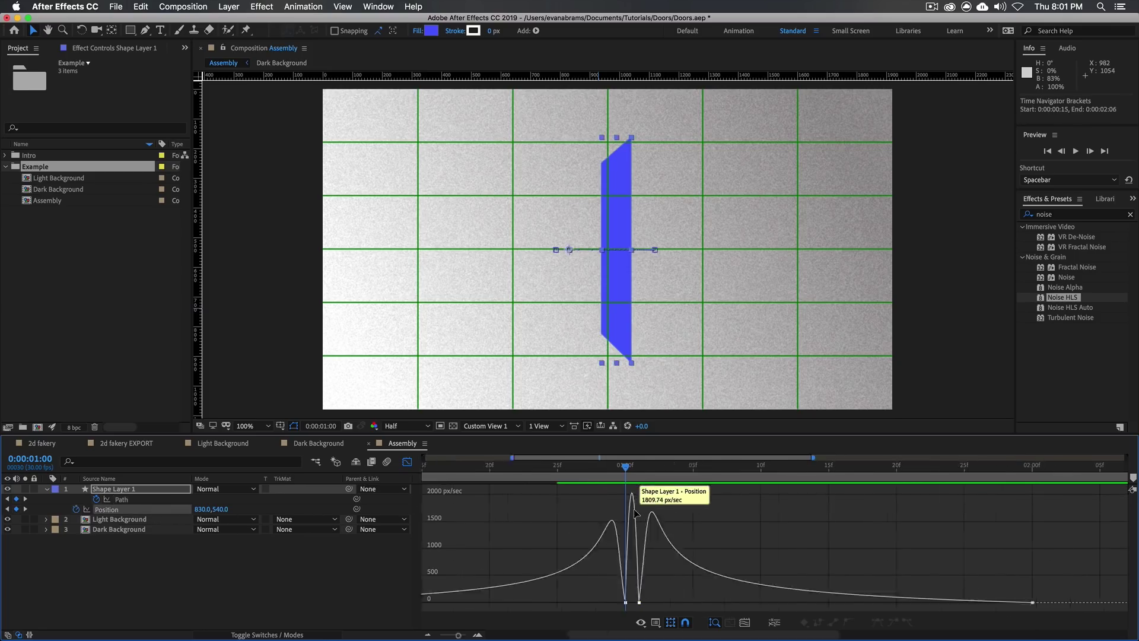
pyautogui.moveTo(528, 472); pyautogui.dragTo(550, 491)
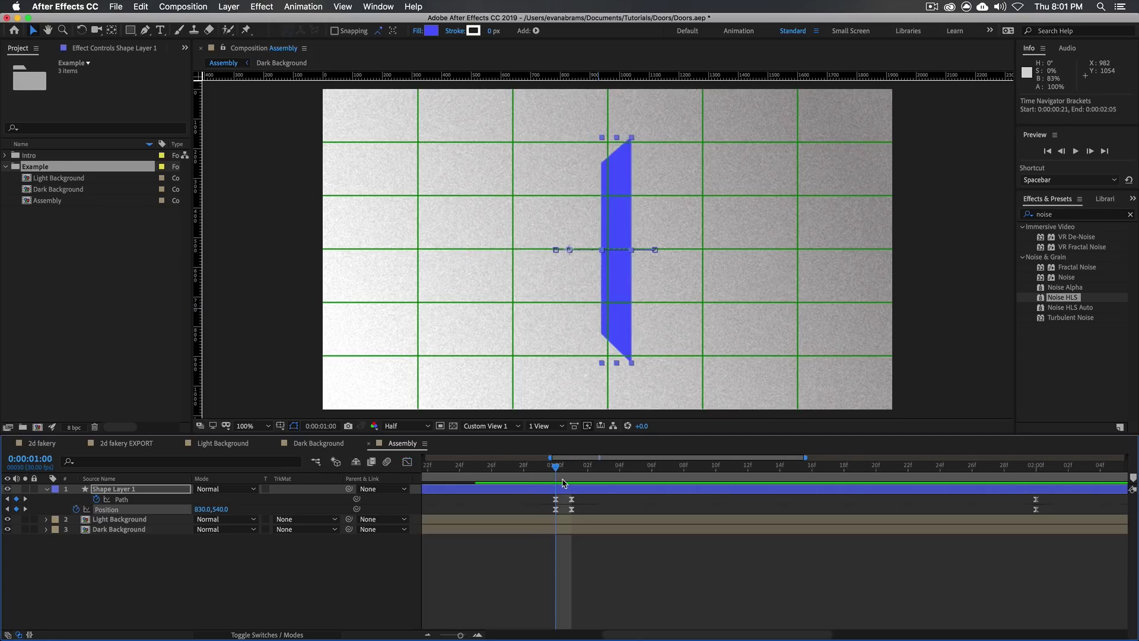
pyautogui.scroll(-5, 572, 584)
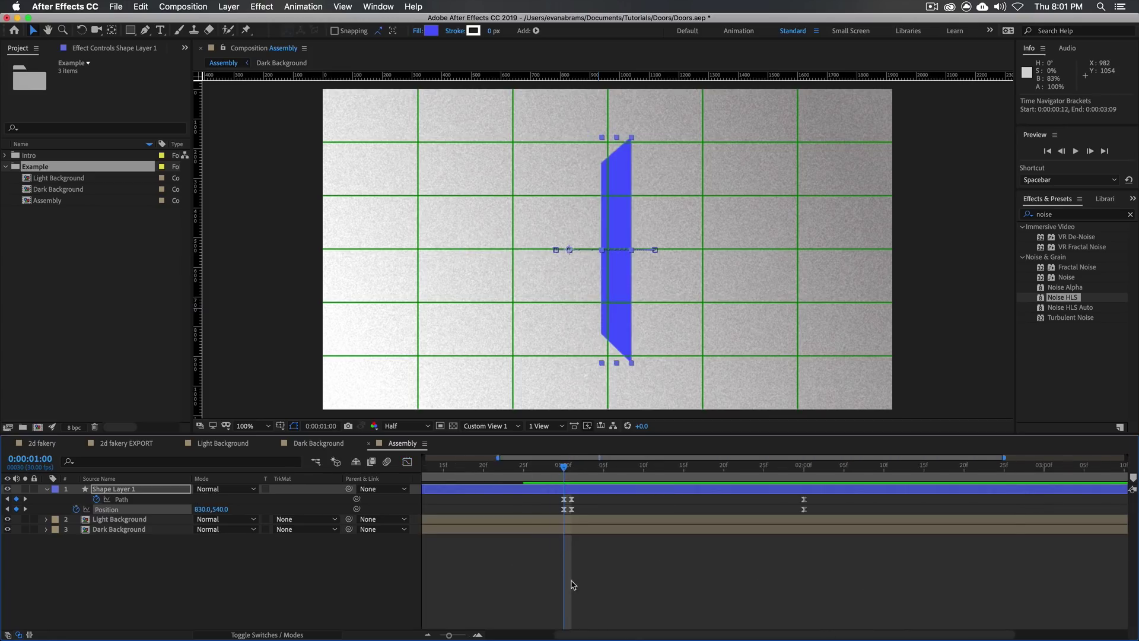
pyautogui.press('space')
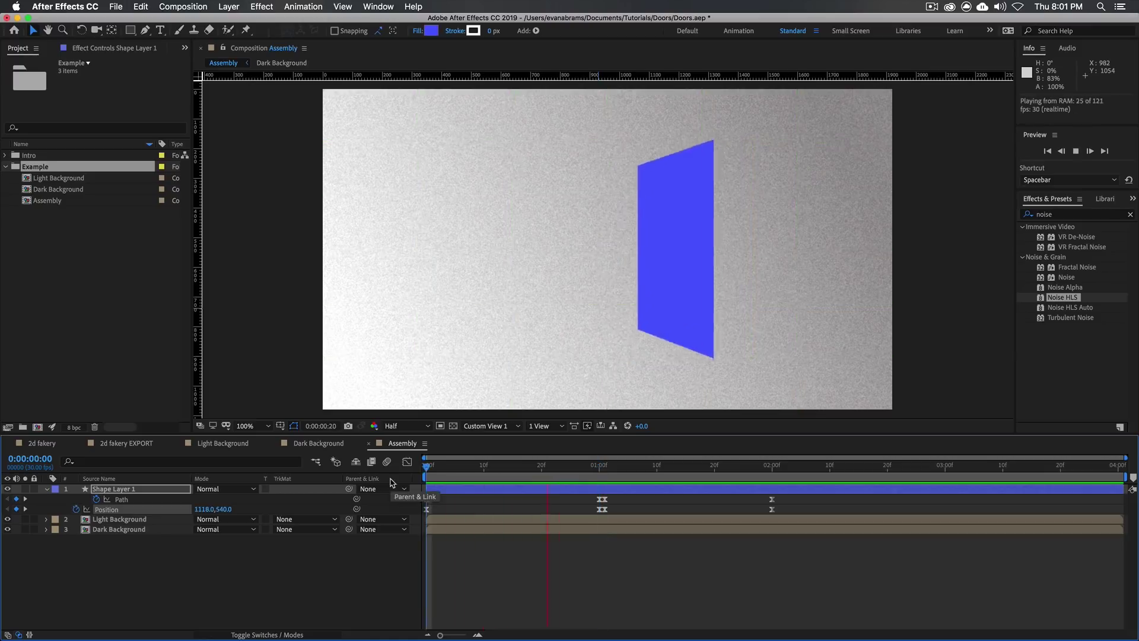
pyautogui.press('space')
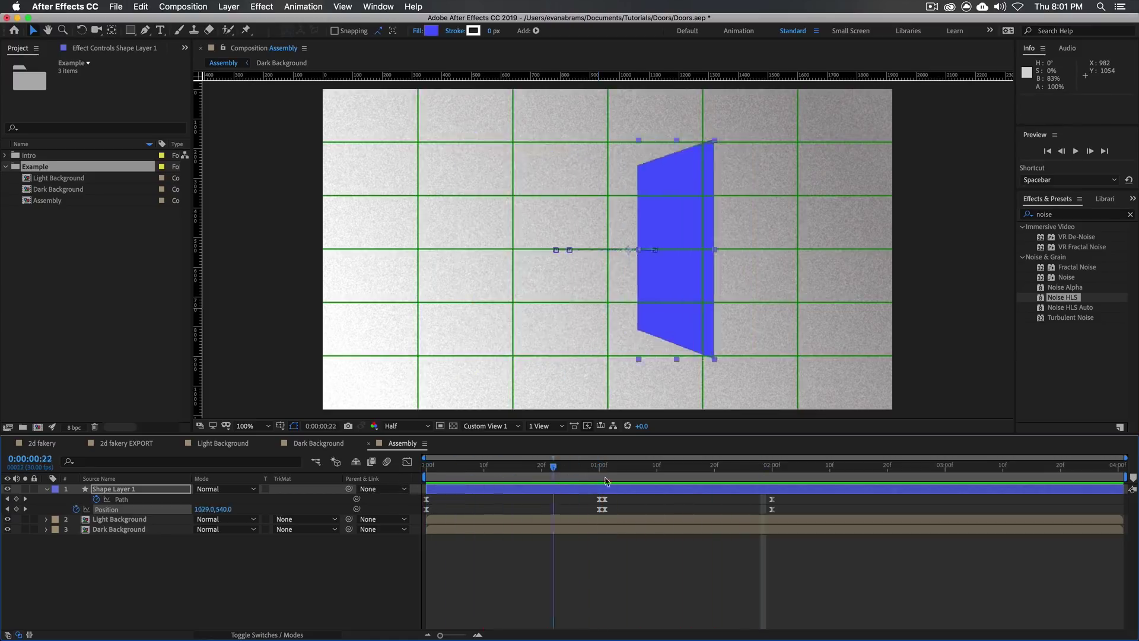
# Step: Go to 2 seconds, collapse the door layer's properties and select Shape Layer 1
pyautogui.moveTo(606, 481); pyautogui.dragTo(772, 466)
pyautogui.press('super+shift+a')
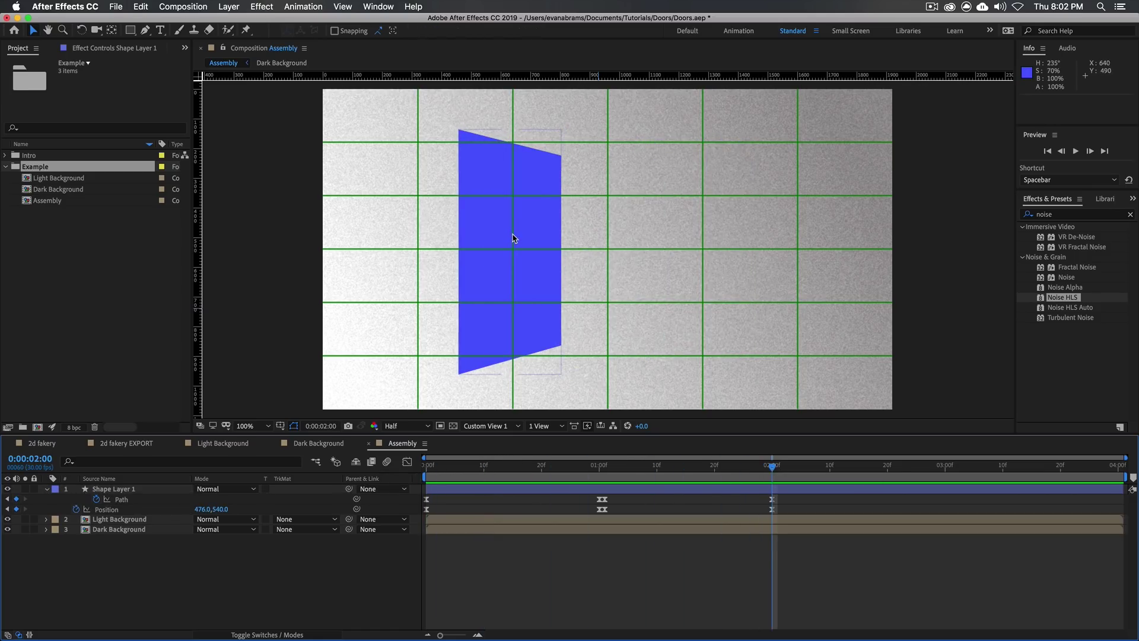
pyautogui.click(48, 489)
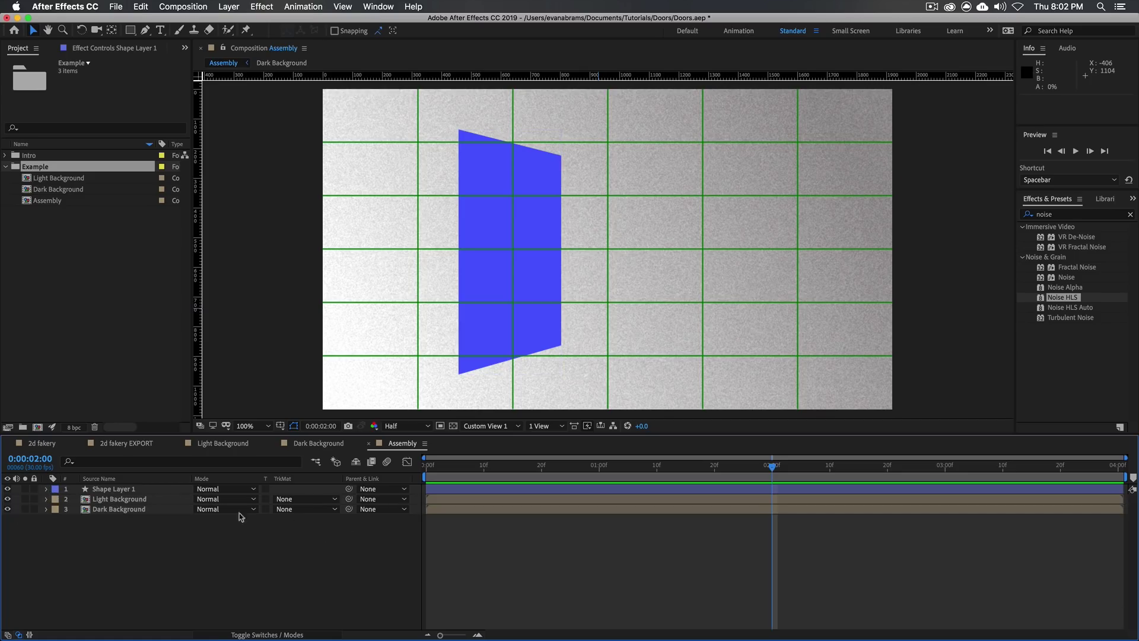
pyautogui.click(122, 502)
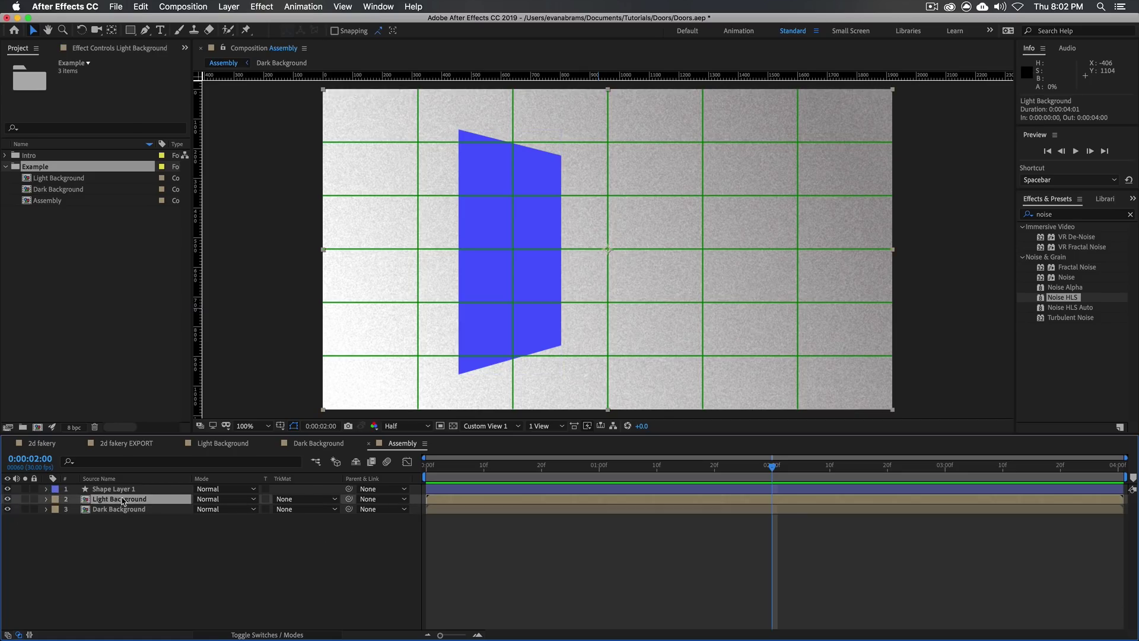
pyautogui.click(160, 490)
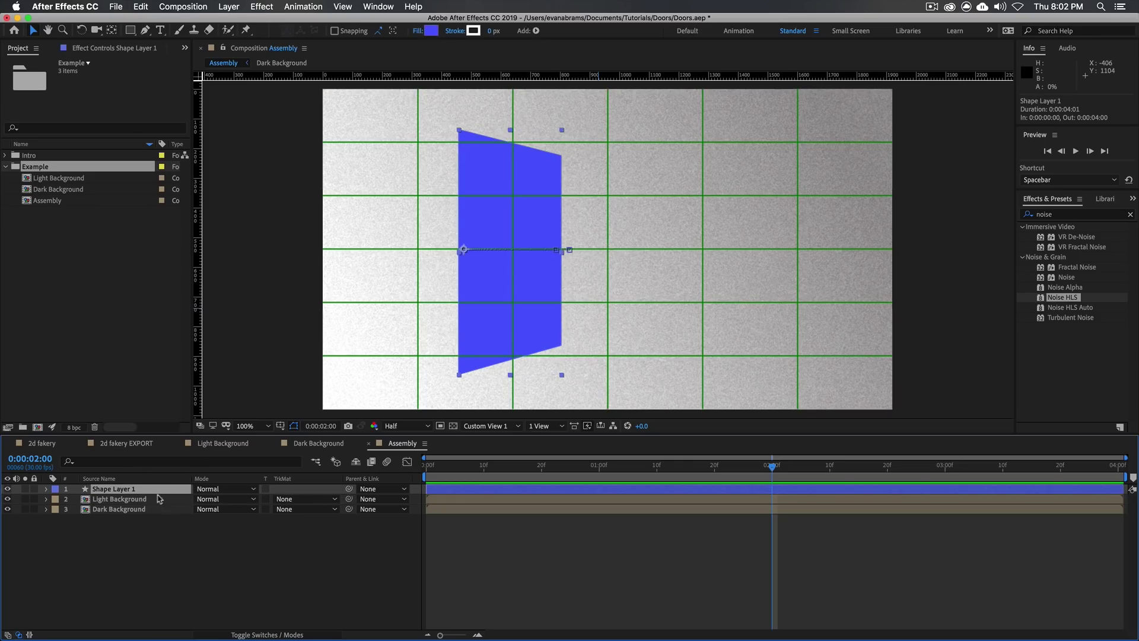
# Step: Pre-compose Shape Layer 1 into a new composition named Doorway, moving all attributes into it
pyautogui.click(331, 499)
pyautogui.click(191, 539)
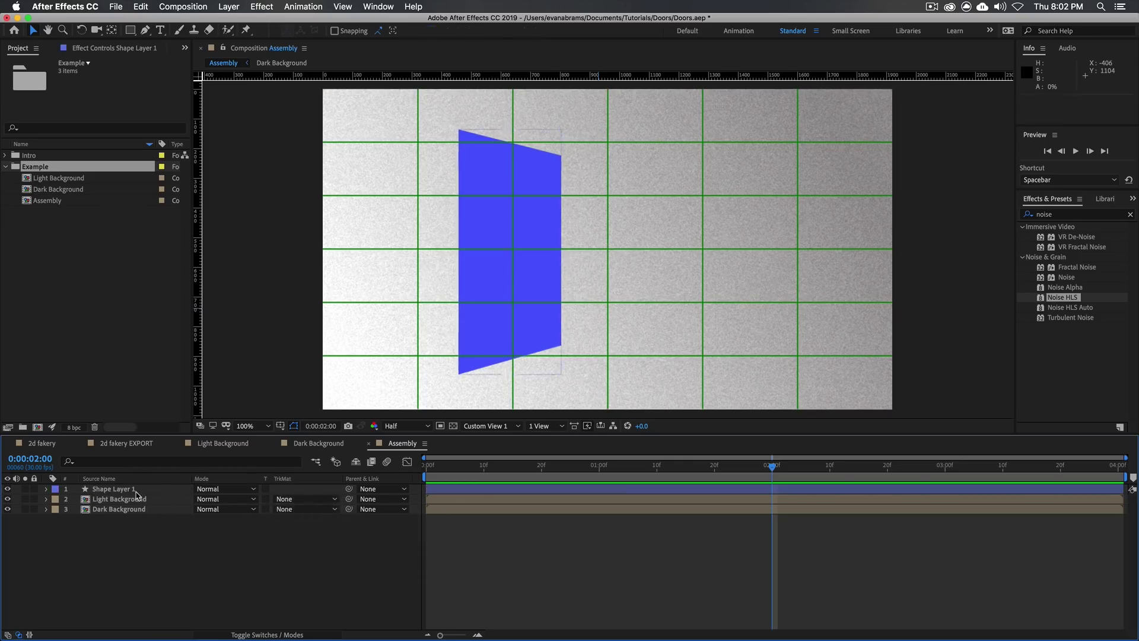
pyautogui.click(135, 490)
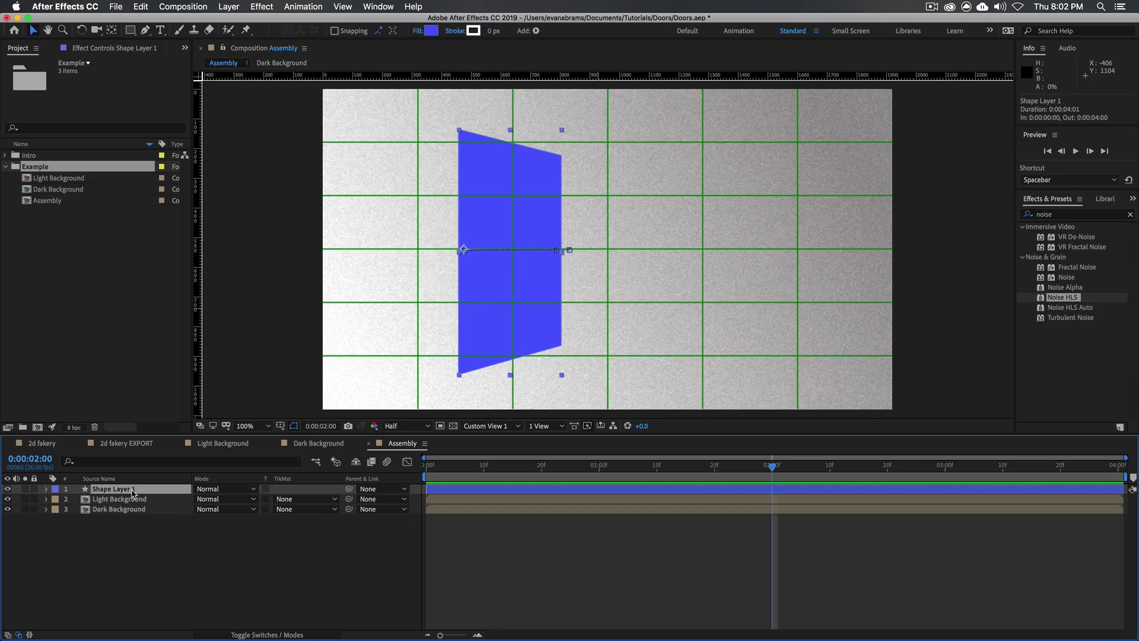
pyautogui.press('super+shift+c')
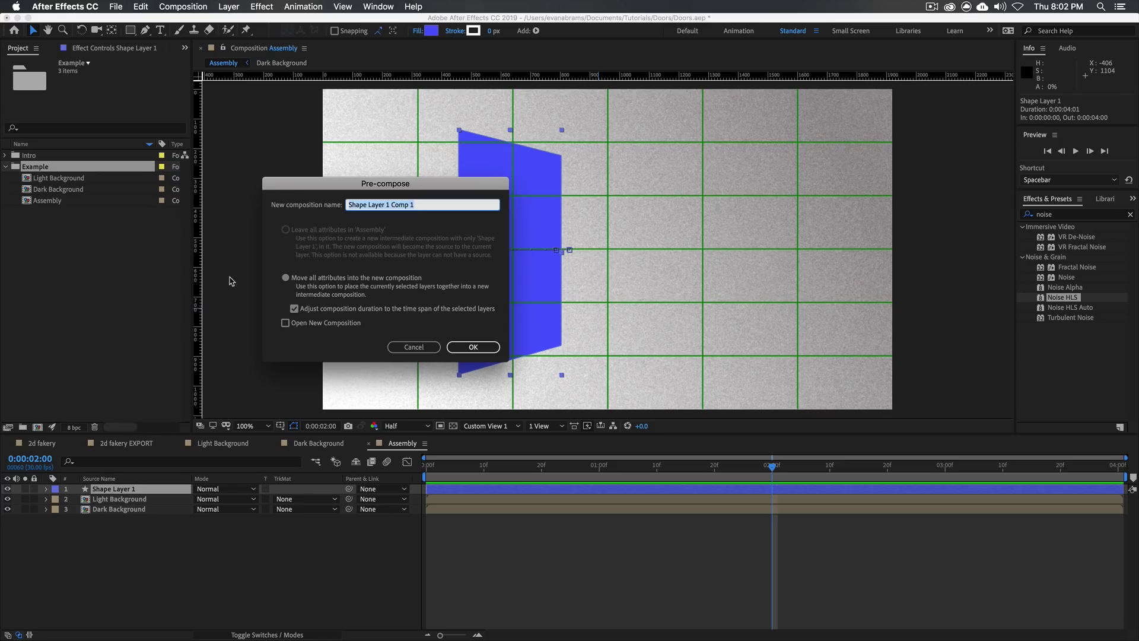
pyautogui.write('Doorway')
pyautogui.click(473, 348)
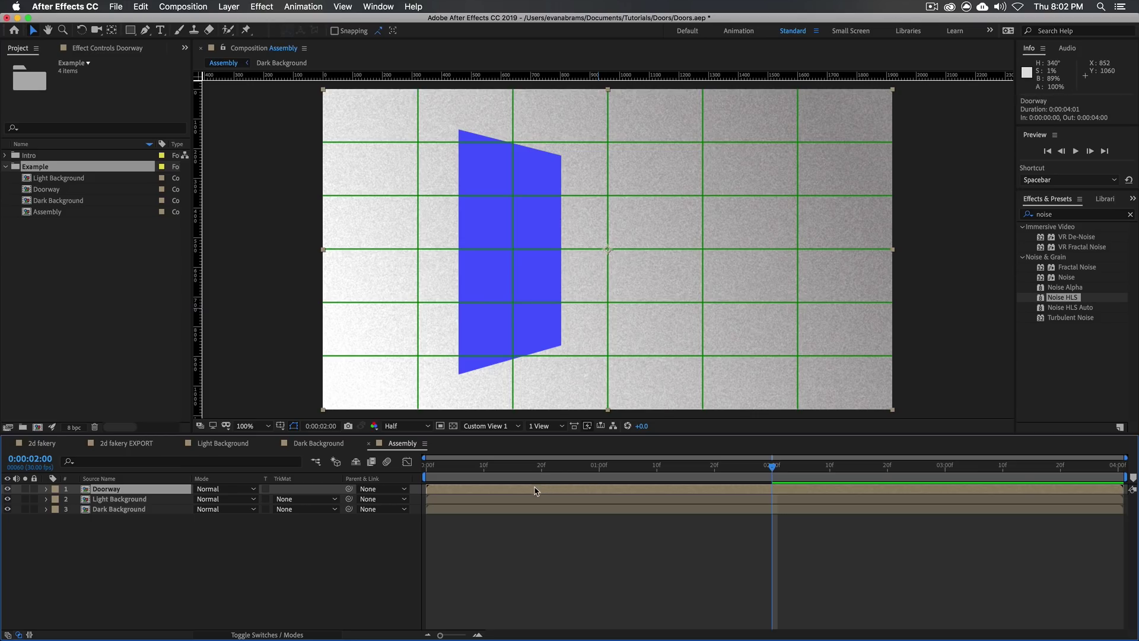
# Step: Set the layer label colours to Yellow for Doorway, Green for Light Background and Dark Green for Dark Background
pyautogui.click(55, 489)
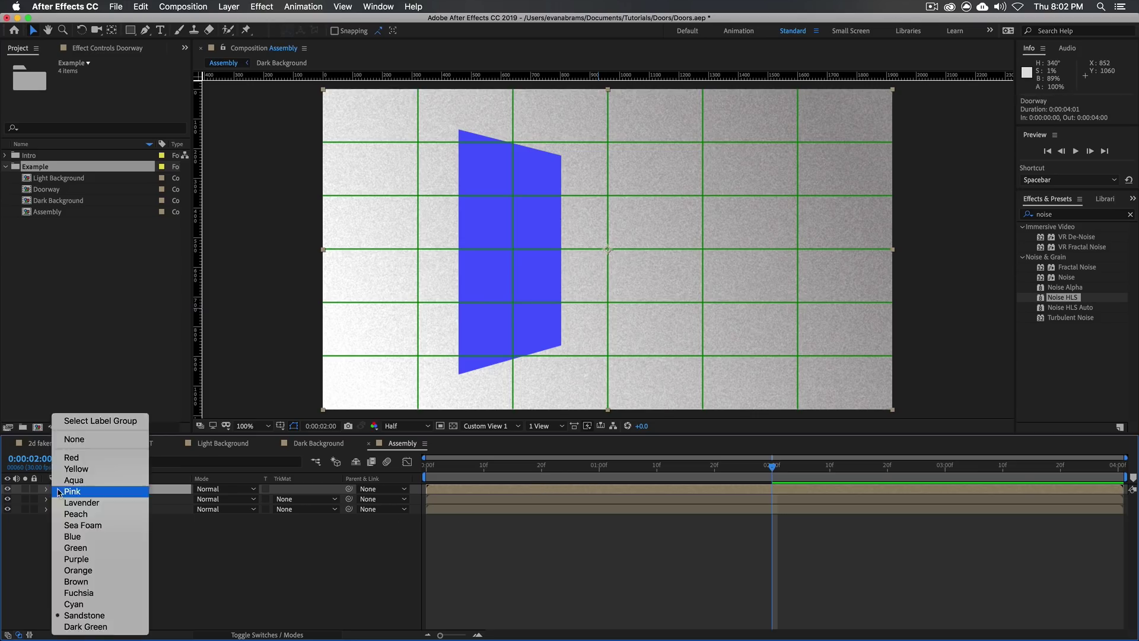
pyautogui.click(101, 466)
pyautogui.click(133, 503)
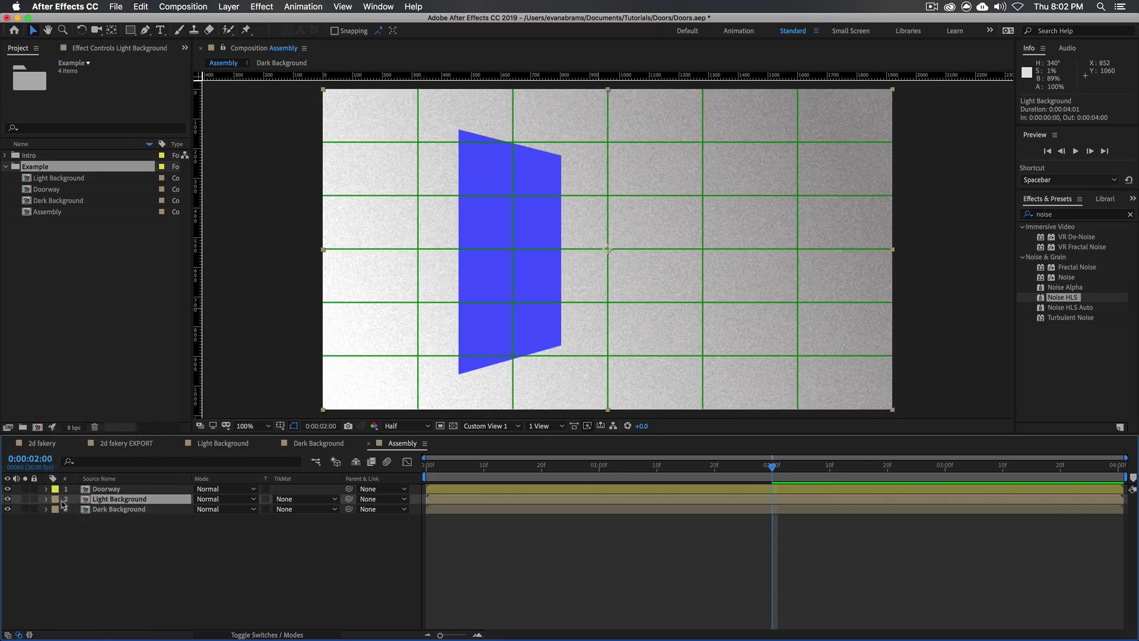
pyautogui.click(55, 500)
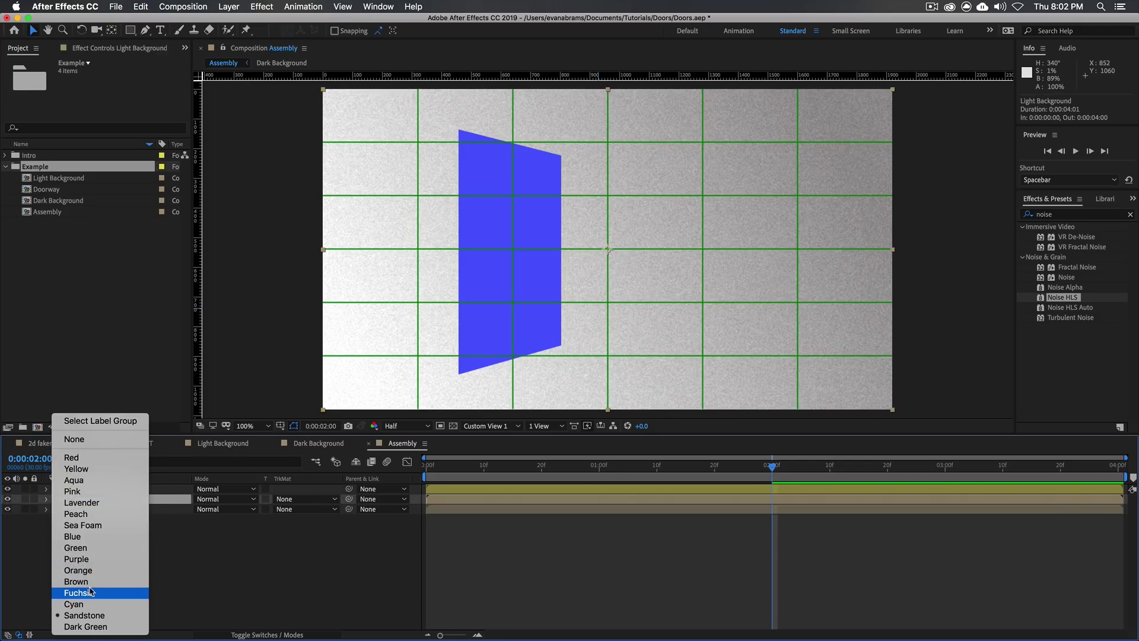
pyautogui.click(89, 547)
pyautogui.click(82, 512)
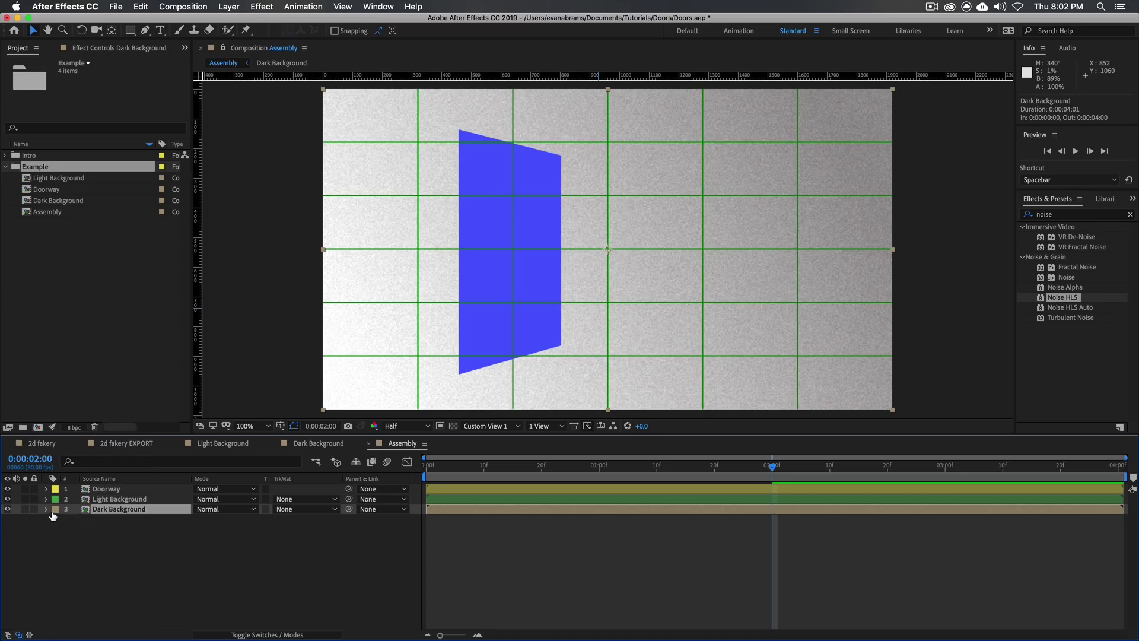
pyautogui.click(54, 510)
pyautogui.click(89, 628)
pyautogui.click(362, 579)
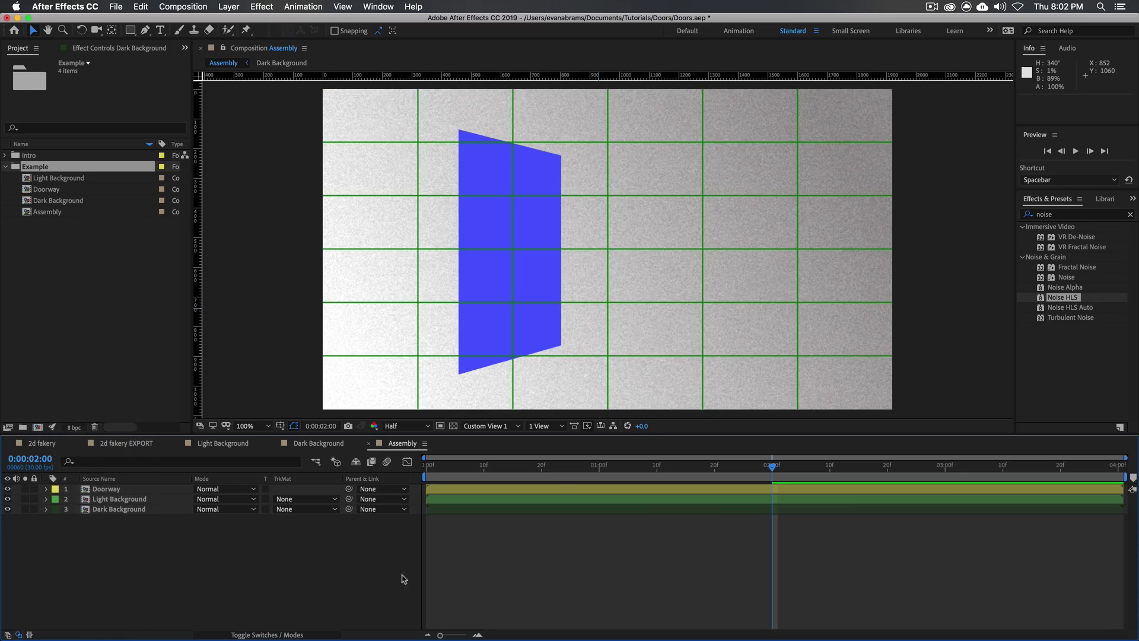
# Step: Set the Light Background's track matte to Alpha Matte "Doorway" and check the door between the start and 1 second
pyautogui.click(155, 499)
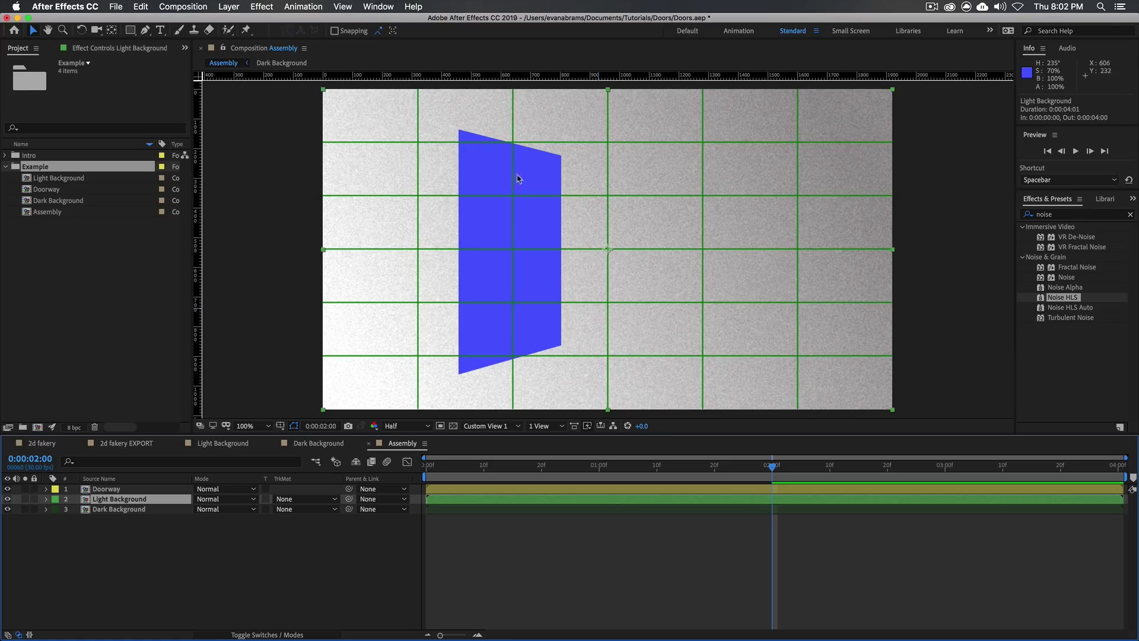
pyautogui.click(305, 499)
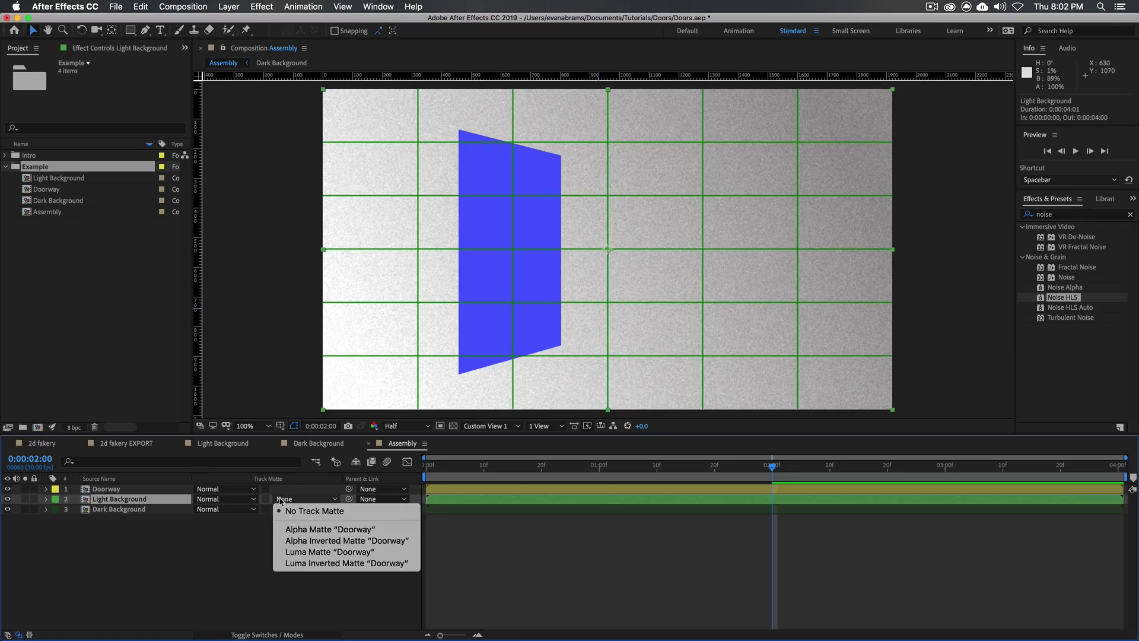
pyautogui.click(299, 529)
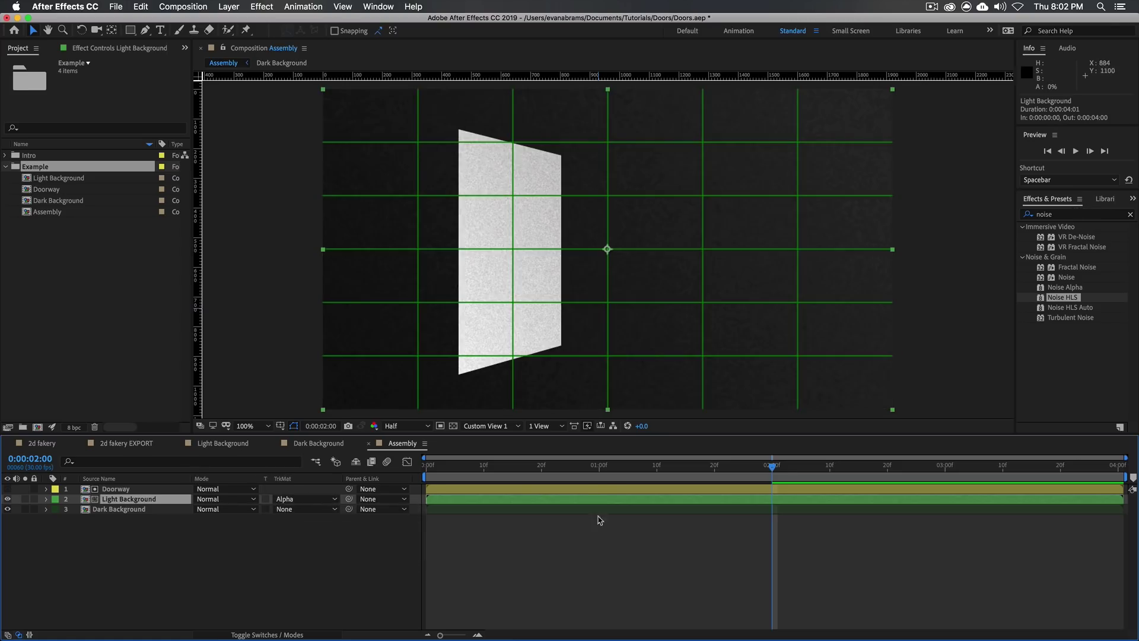
pyautogui.moveTo(605, 467); pyautogui.dragTo(424, 481)
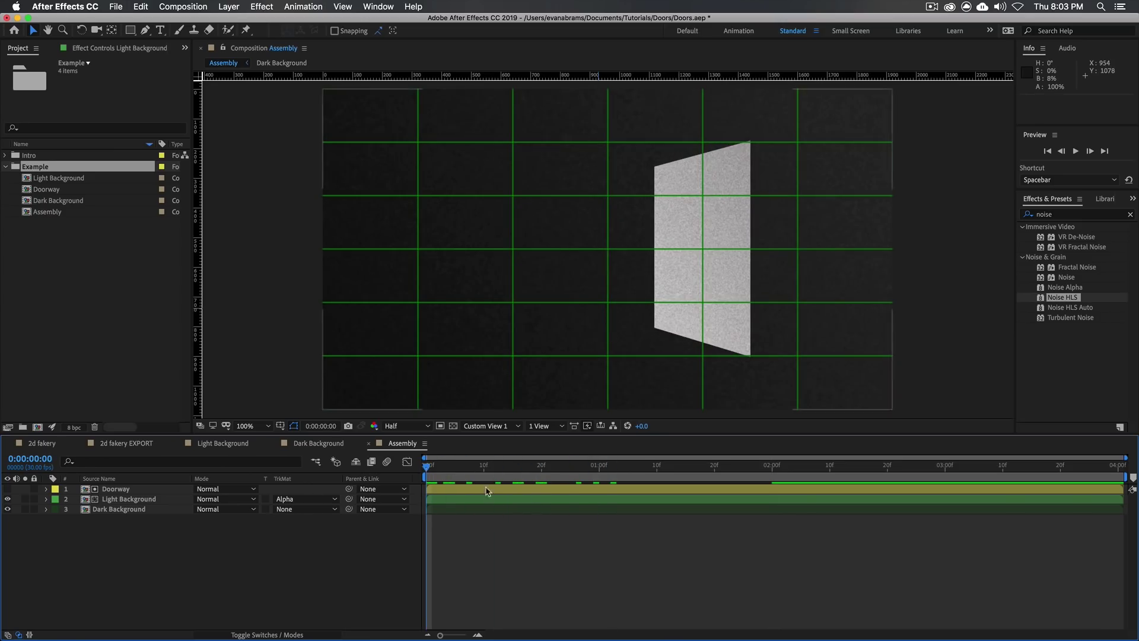
pyautogui.moveTo(496, 470); pyautogui.dragTo(604, 476)
pyautogui.click(606, 490)
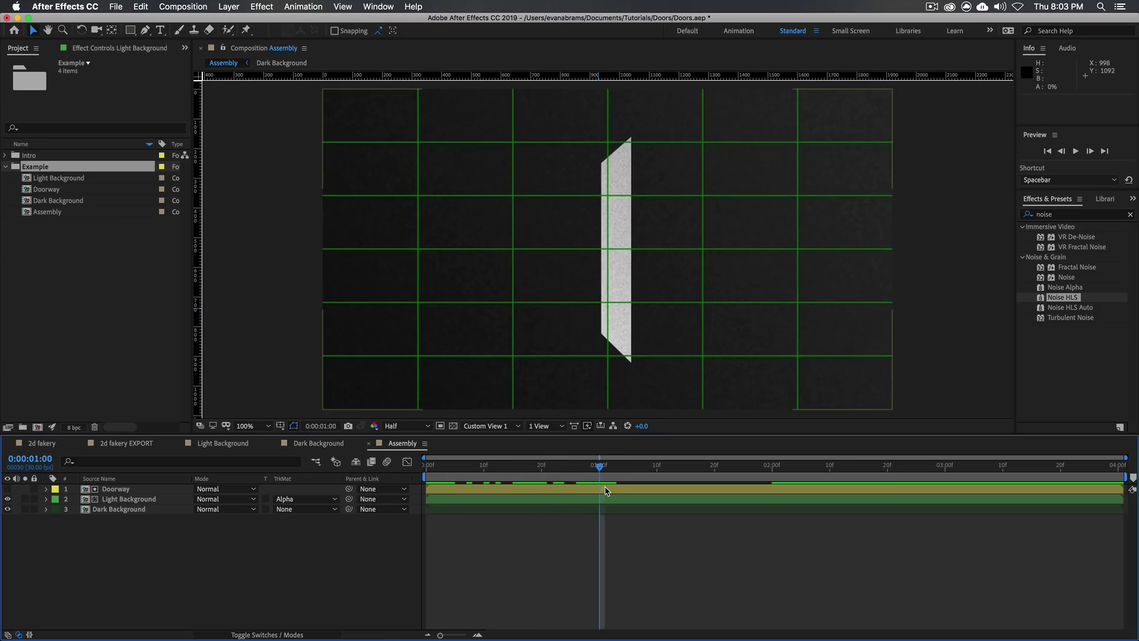
# Step: Find the Invert effect, apply it to the Doorway layer and set its Channel to Alpha
pyautogui.click(607, 491)
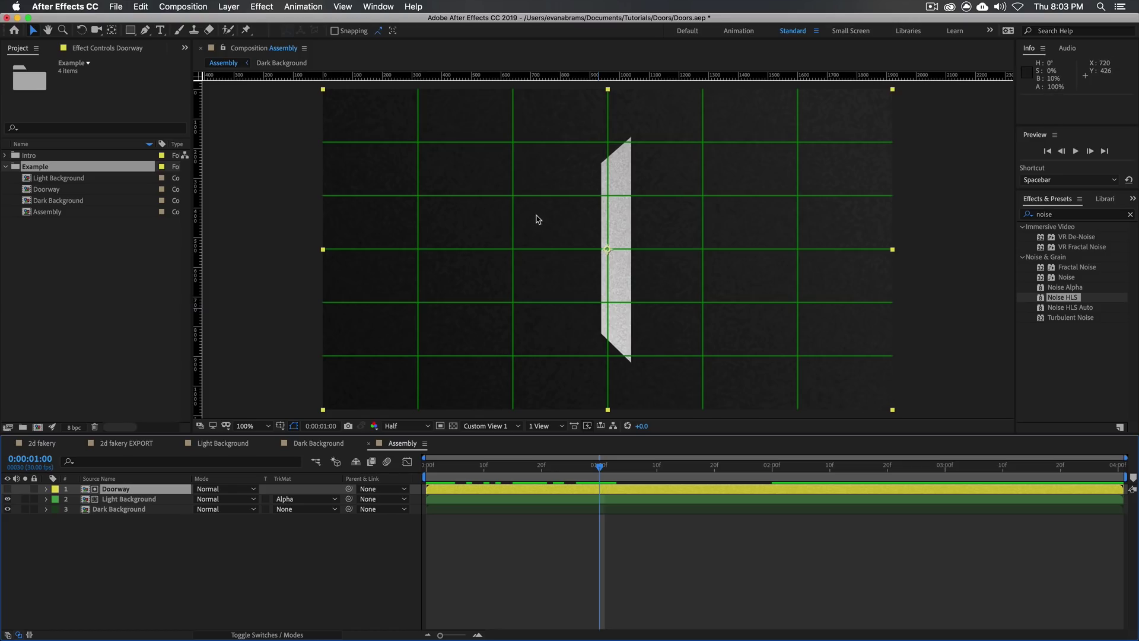
pyautogui.click(1053, 215)
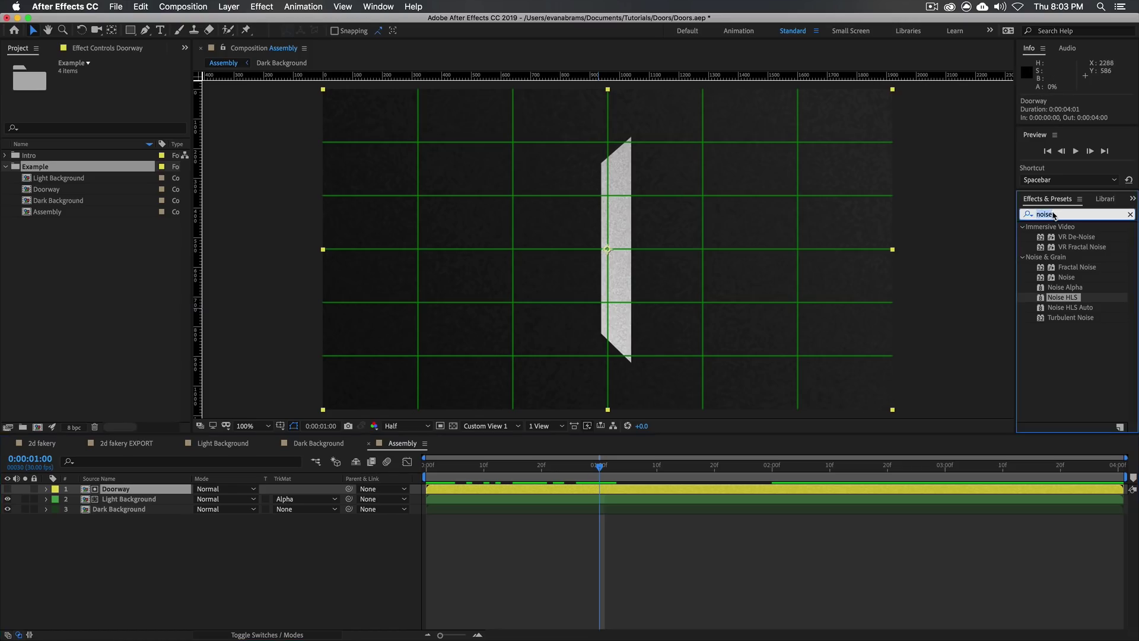
pyautogui.write('invert')
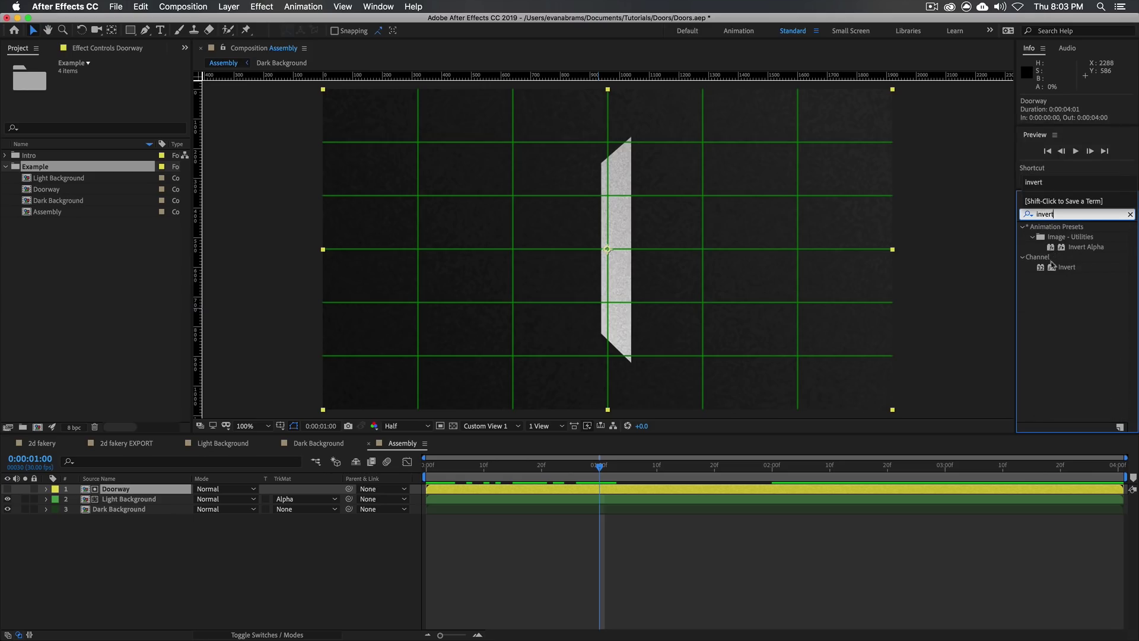
pyautogui.click(1066, 268)
pyautogui.moveTo(1065, 268); pyautogui.dragTo(700, 490)
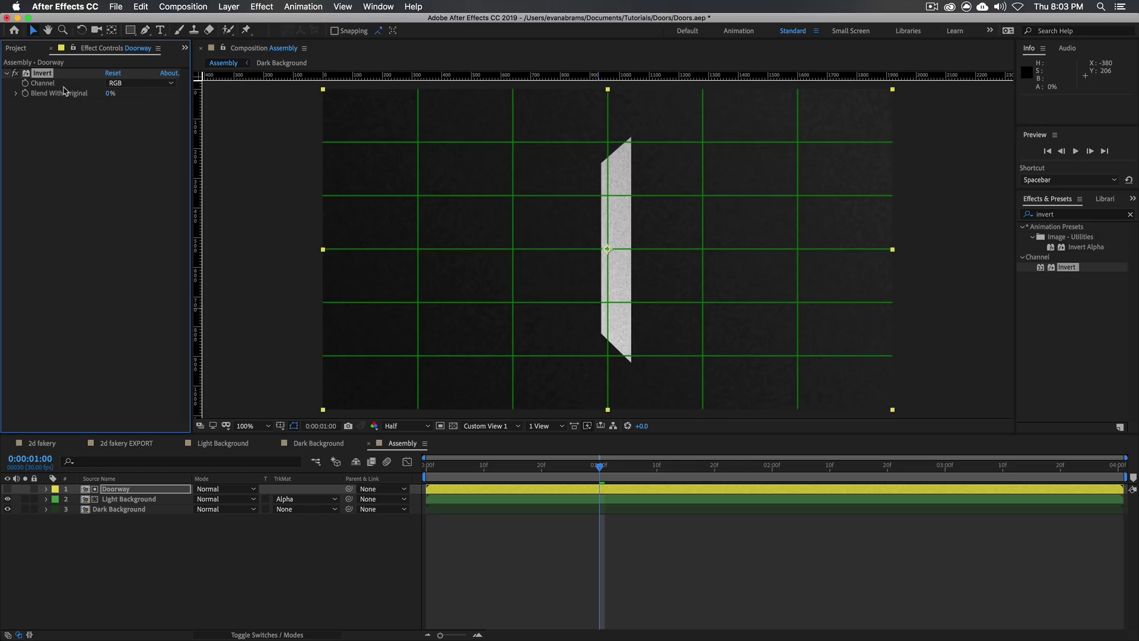
pyautogui.click(140, 83)
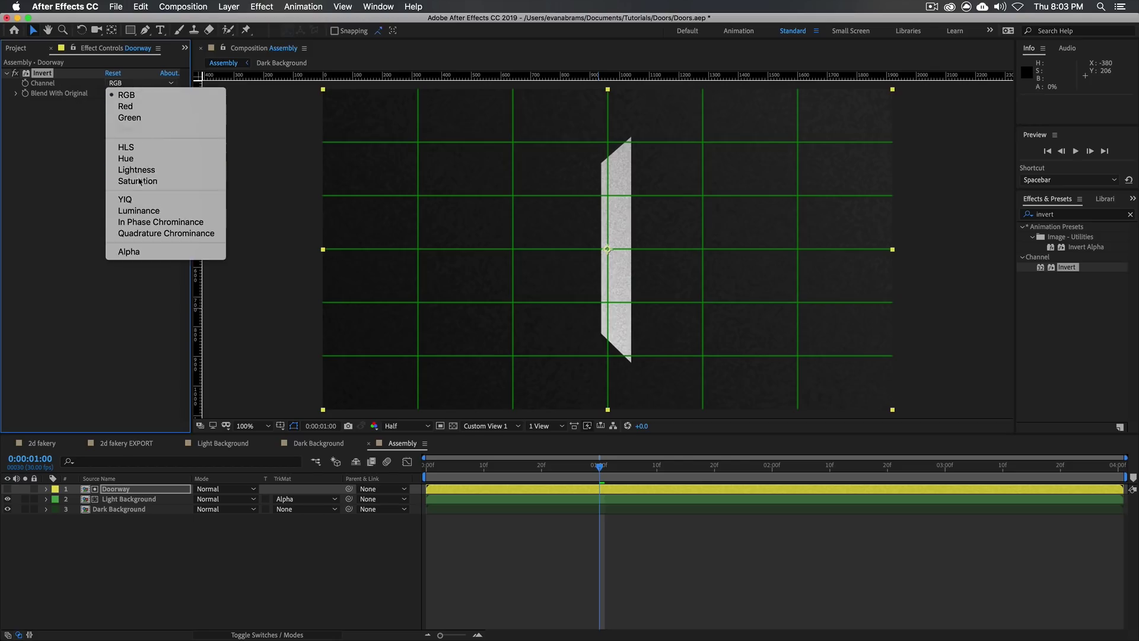
pyautogui.click(141, 252)
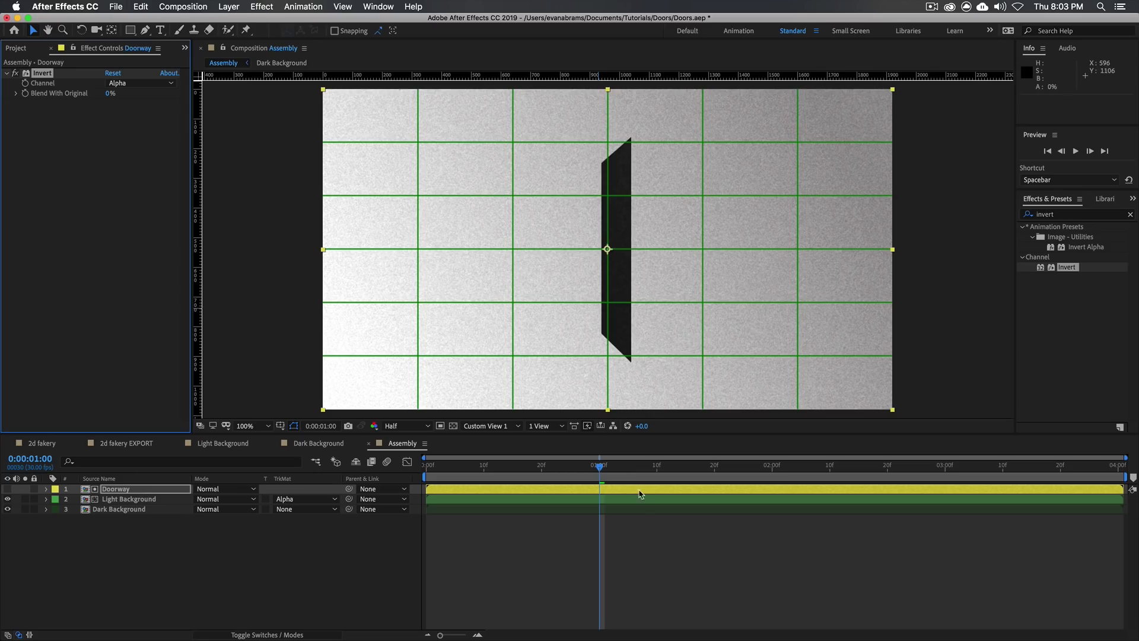
# Step: Keyframe Invert's Blend With Original at 0% on 0:00:01:01 and 100% one frame earlier, at 0:00:01:00
pyautogui.moveTo(599, 473); pyautogui.dragTo(605, 475)
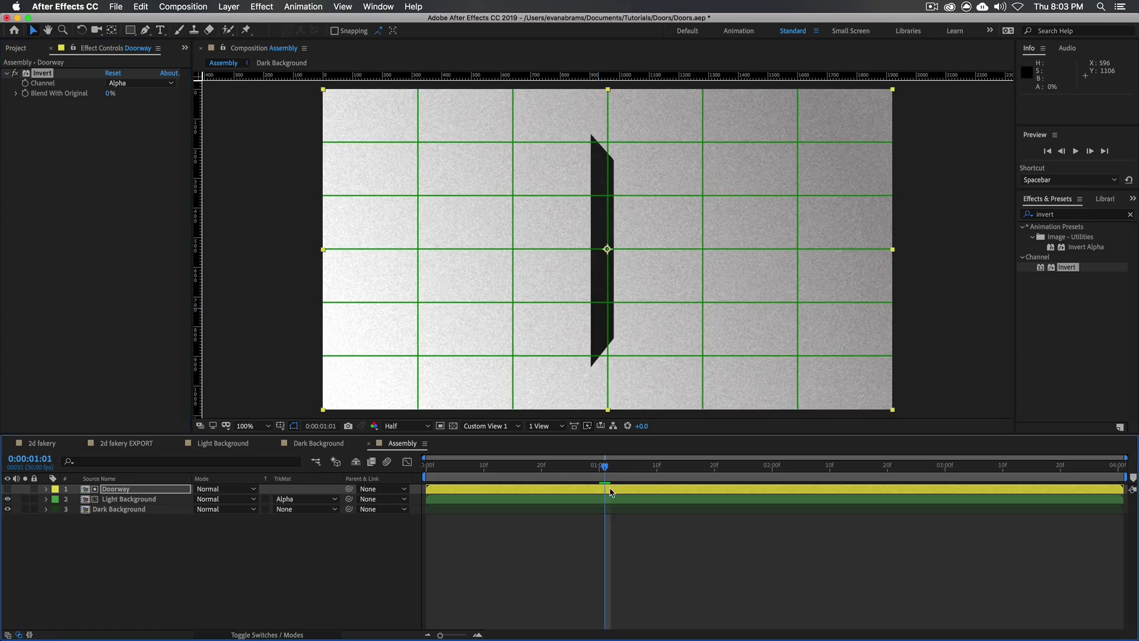
pyautogui.click(25, 94)
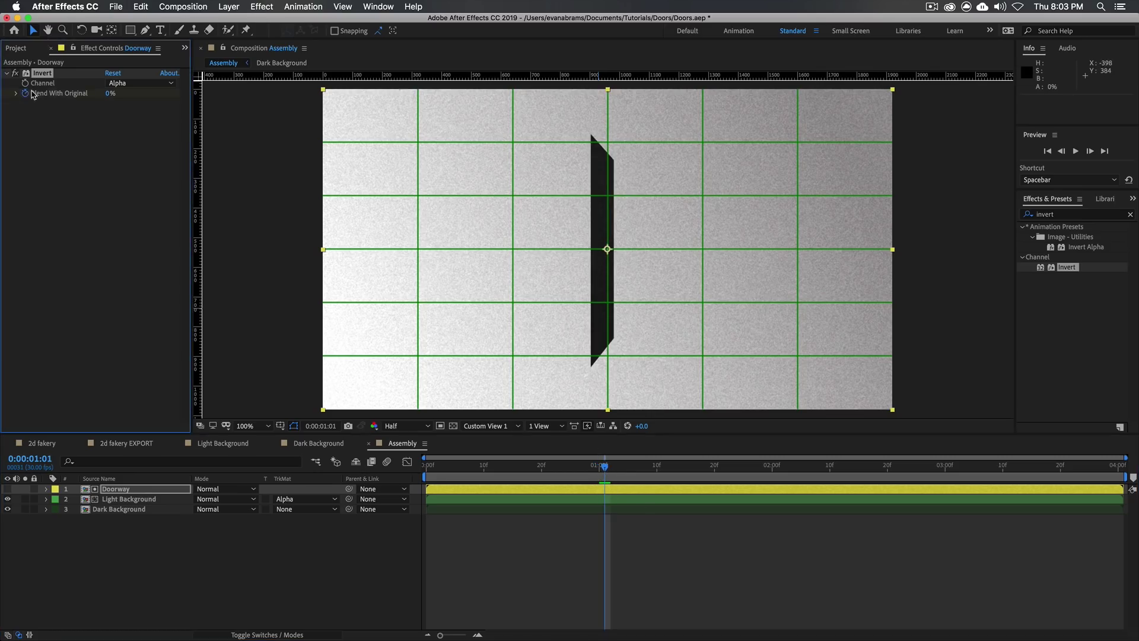
pyautogui.press('pageup')
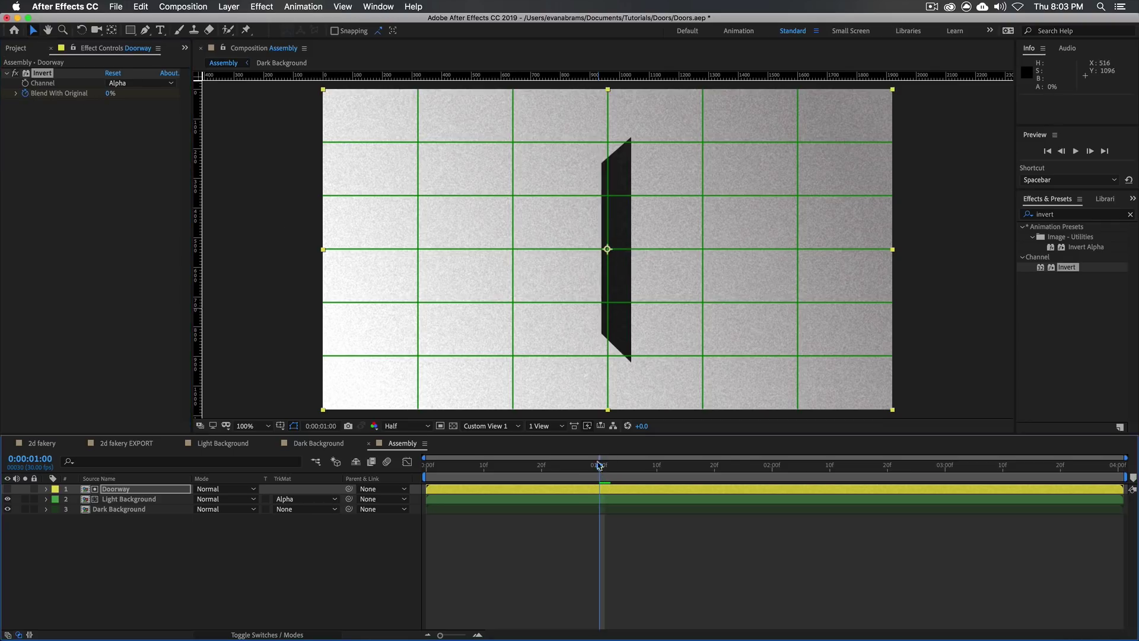
pyautogui.moveTo(107, 96); pyautogui.dragTo(251, 94)
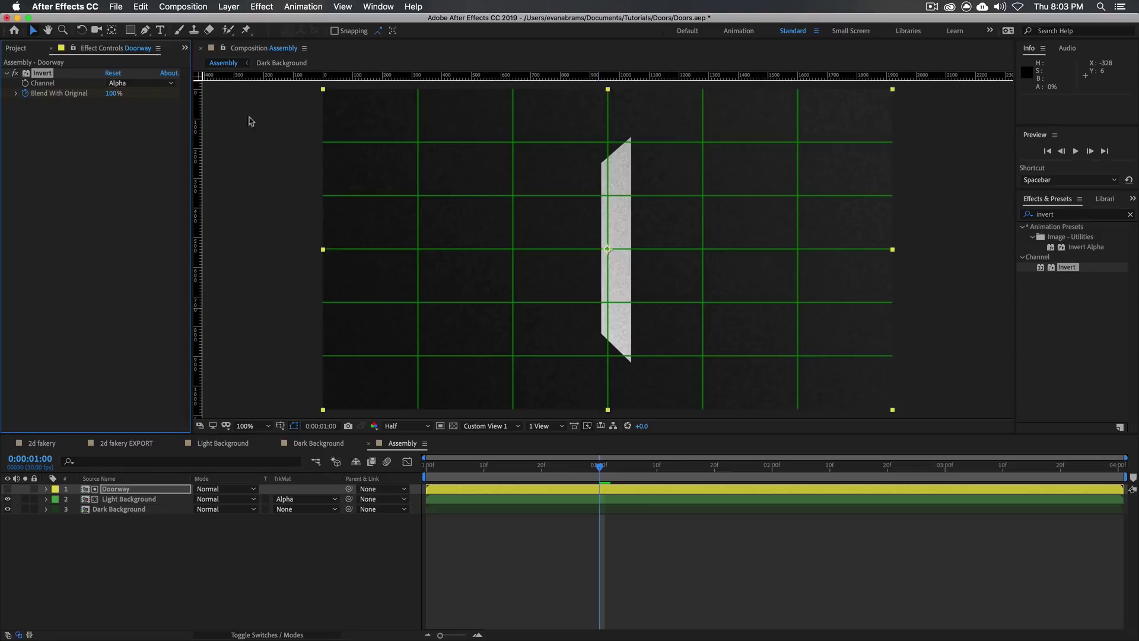
# Step: Add a composition marker at 1 second and preview the door animation
pyautogui.click(657, 559)
pyautogui.moveTo(600, 469)
pyautogui.mouseDown()
pyautogui.moveTo(564, 482)
pyautogui.moveTo(605, 468)
pyautogui.moveTo(559, 472)
pyautogui.moveTo(661, 481)
pyautogui.moveTo(503, 469)
pyautogui.moveTo(659, 468)
pyautogui.moveTo(535, 469)
pyautogui.moveTo(651, 469)
pyautogui.moveTo(588, 468)
pyautogui.moveTo(600, 486)
pyautogui.mouseUp()
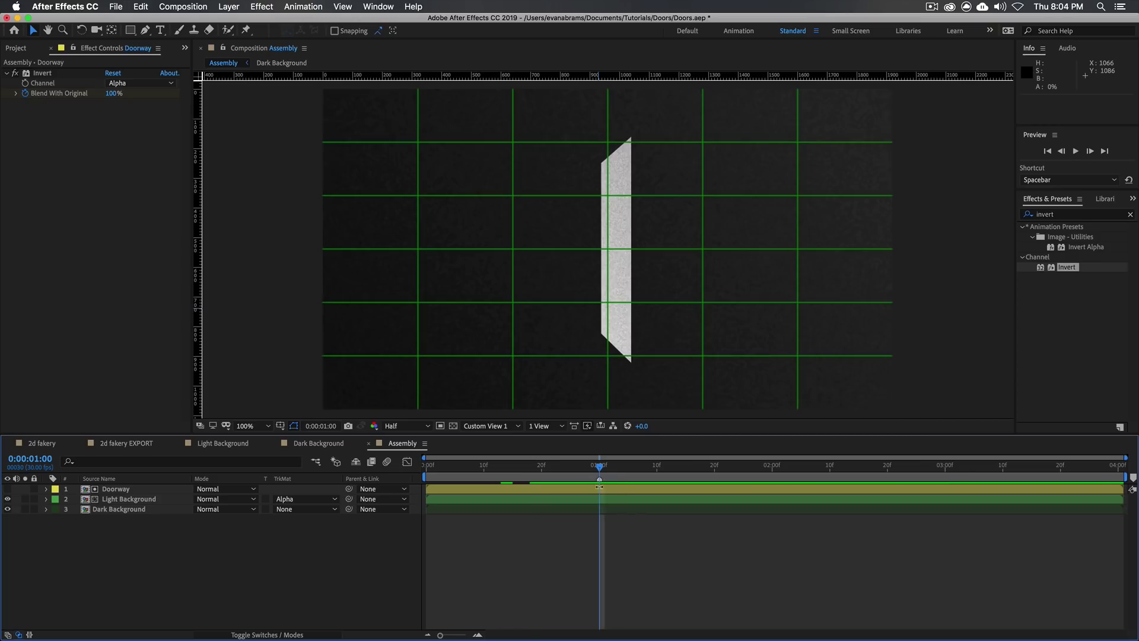
pyautogui.press('space')
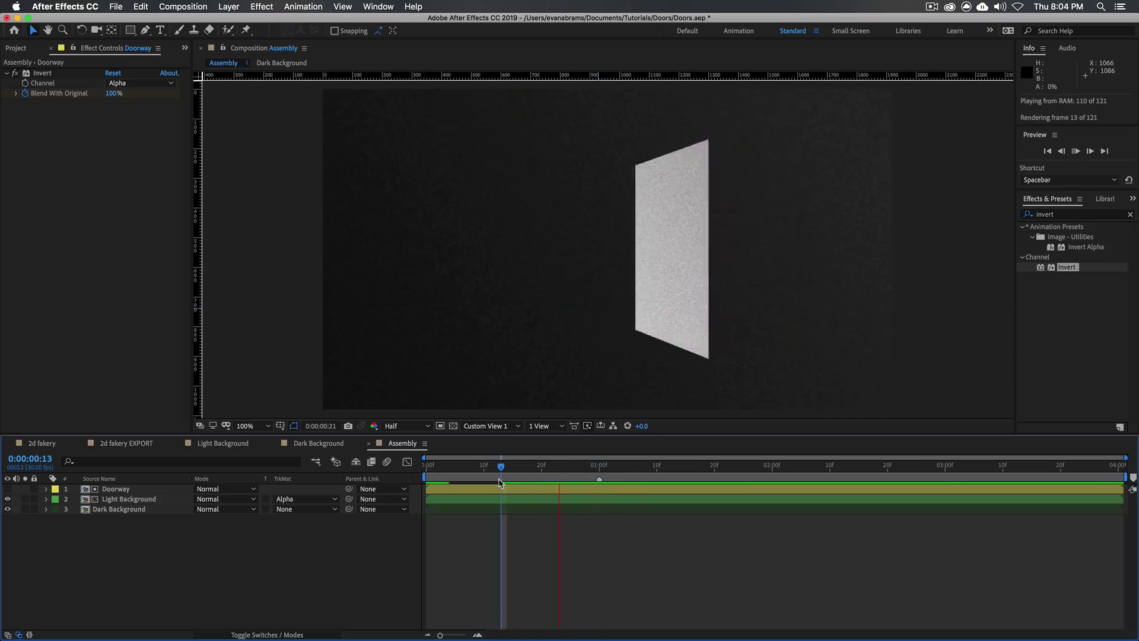
pyautogui.press('space')
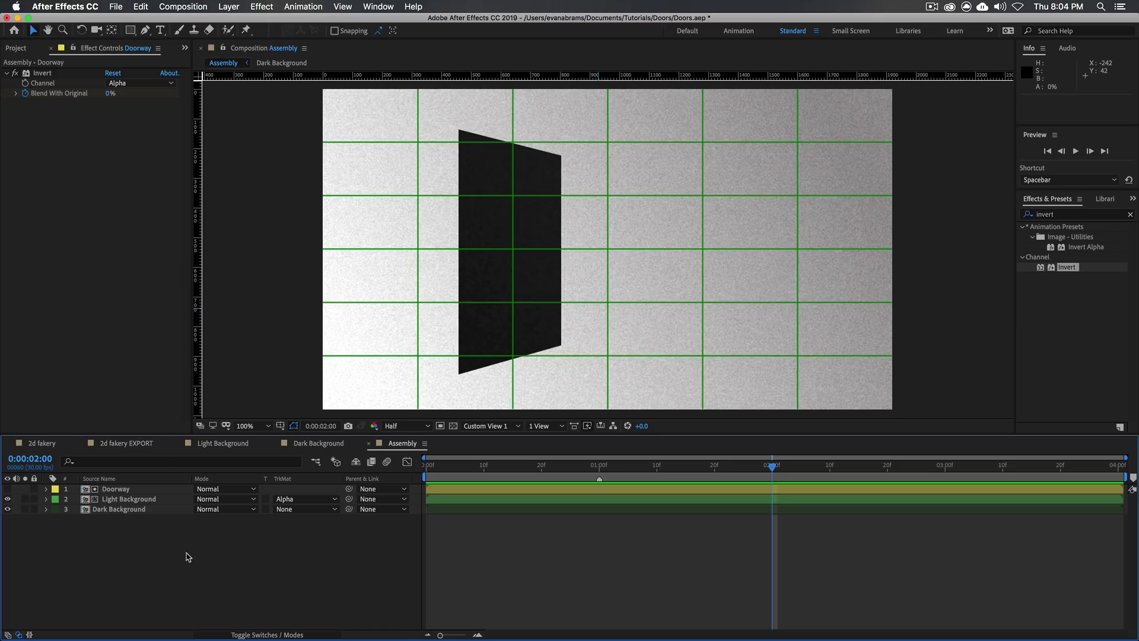
# Step: Create a composition-sized rectangle shape layer and set its Size to 1920 by 30
pyautogui.doubleClick(130, 30)
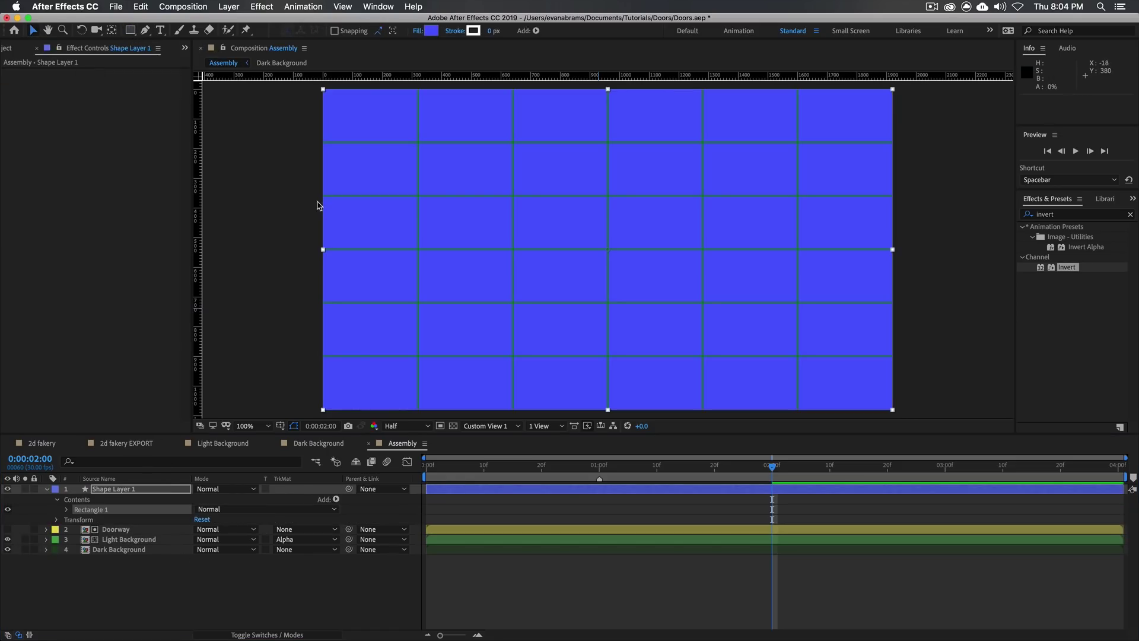
pyautogui.click(237, 529)
pyautogui.write('120')
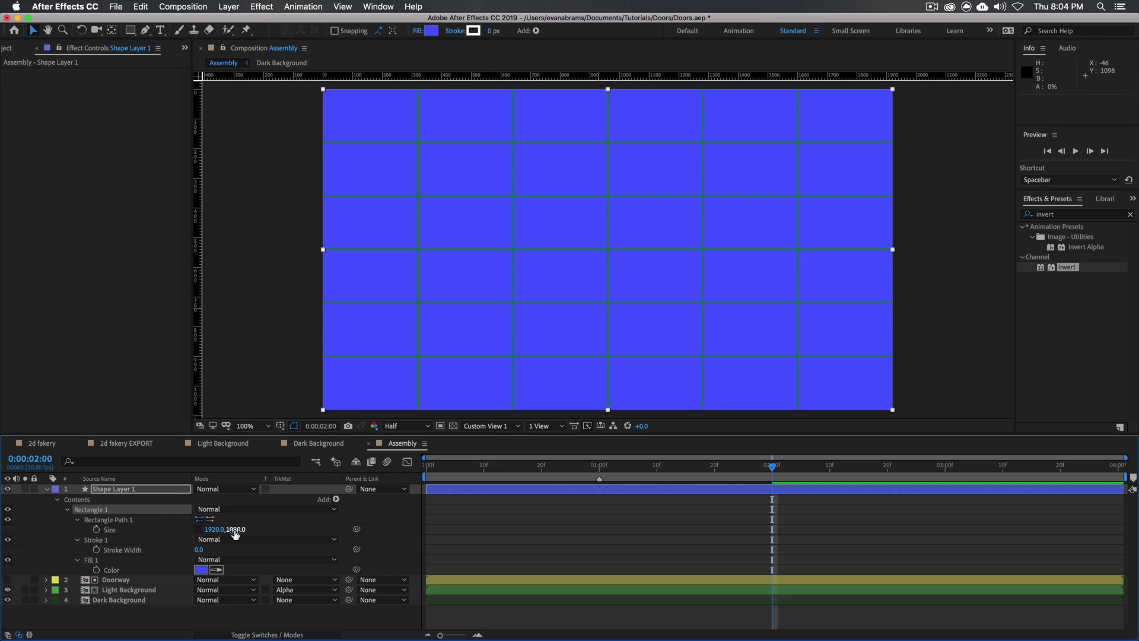
pyautogui.press('Return')
pyautogui.moveTo(195, 550); pyautogui.dragTo(189, 549)
pyautogui.click(557, 531)
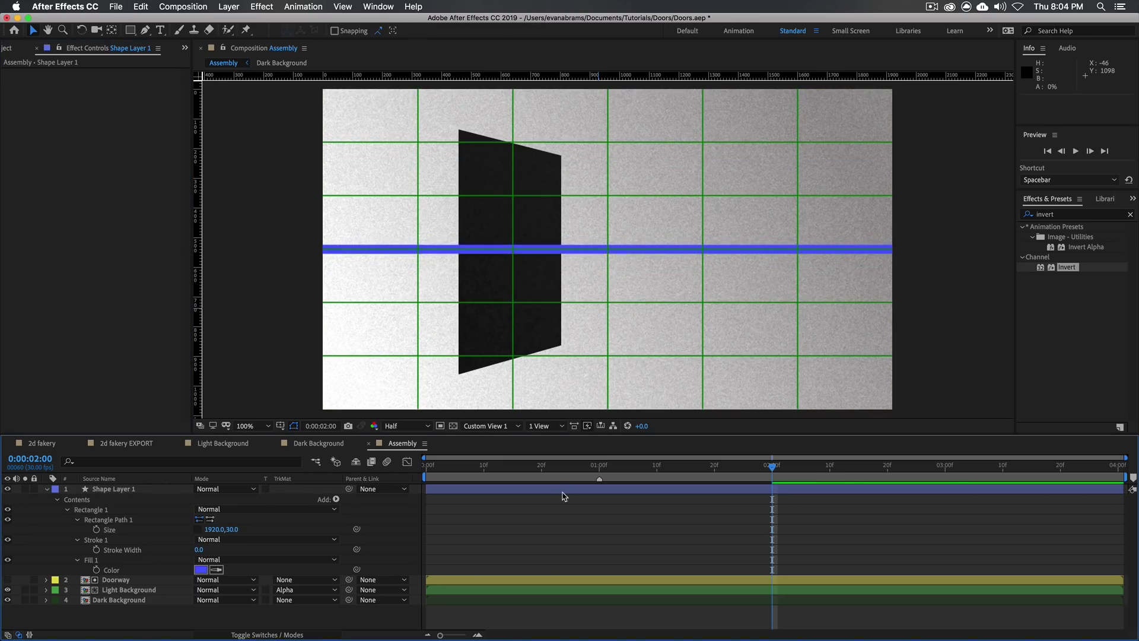
# Step: Move the thin blue bar down to the first horizontal guide below the centre and deselect it
pyautogui.click(567, 489)
pyautogui.moveTo(618, 252); pyautogui.dragTo(607, 304)
pyautogui.press('super+shift+a')
# Step: Add a centred circle shape layer with the Ellipse tool and reduce its size until its lower edge rests on the bar
pyautogui.moveTo(130, 30); pyautogui.dragTo(158, 55)
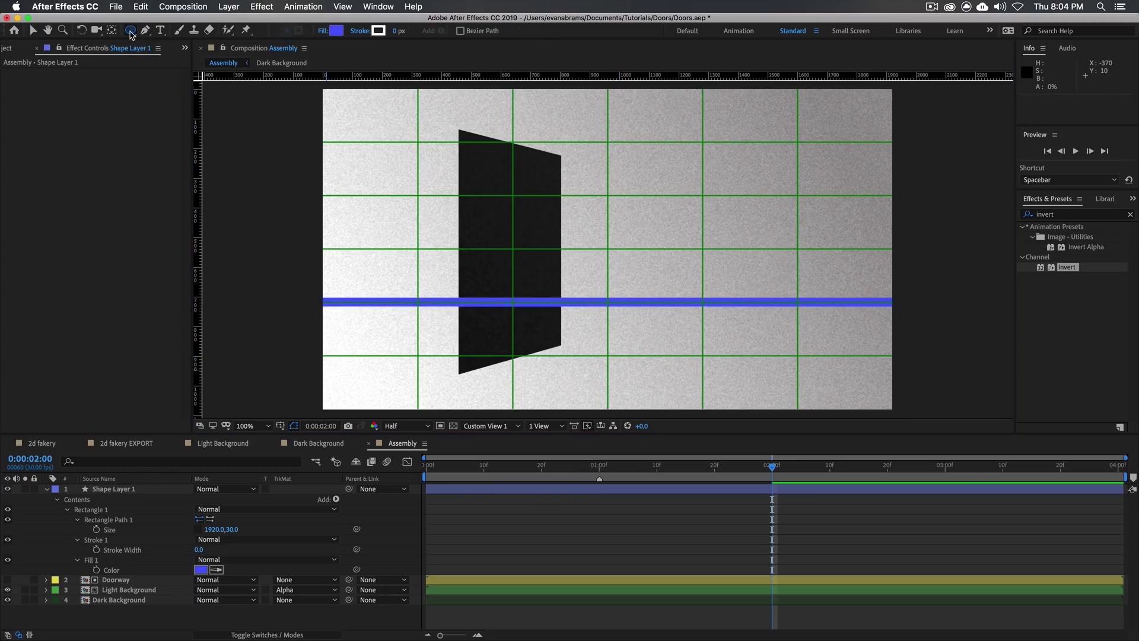
pyautogui.doubleClick(130, 32)
pyautogui.press('u')
pyautogui.press('u')
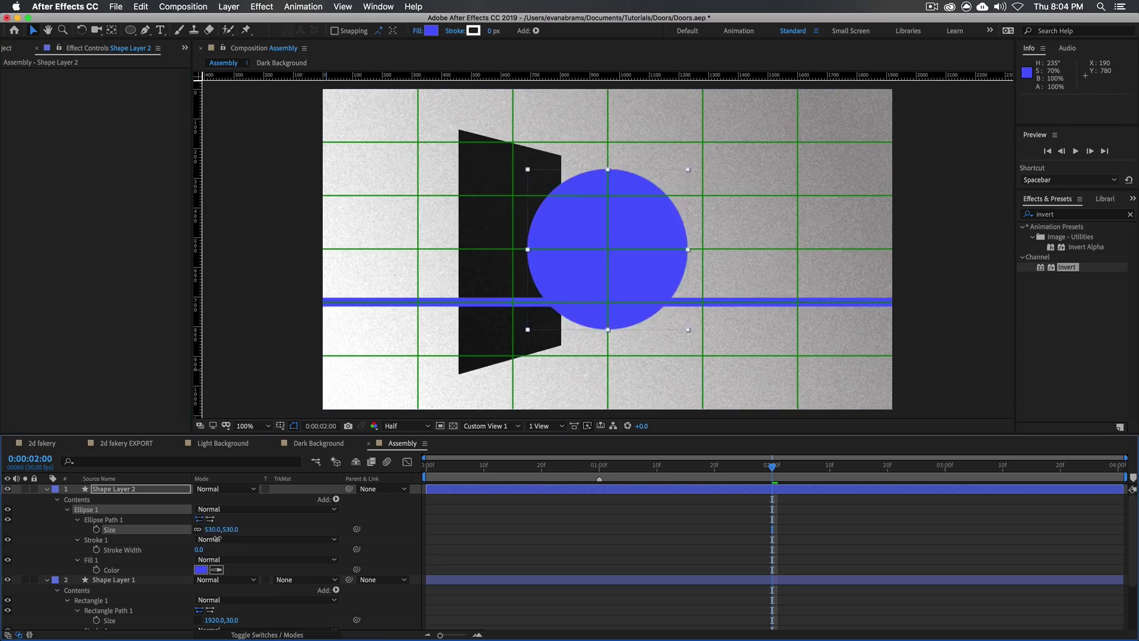
pyautogui.moveTo(220, 530); pyautogui.dragTo(210, 537)
pyautogui.click(579, 540)
# Step: Collapse the properties of both new shape layers and select the circle layer
pyautogui.click(46, 488)
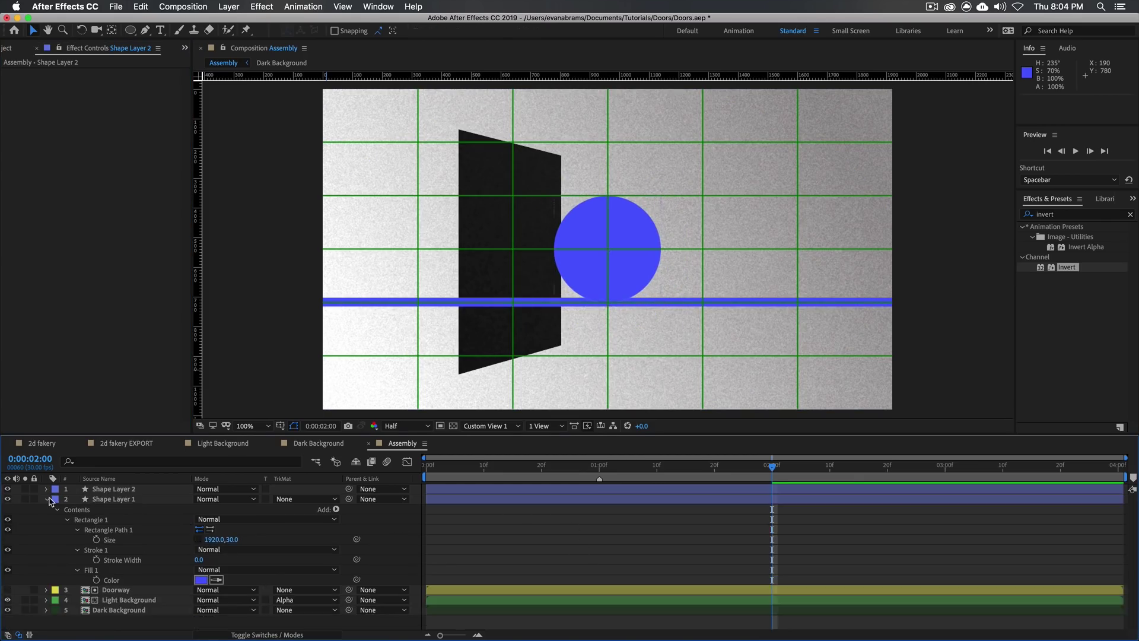
pyautogui.click(48, 499)
pyautogui.click(140, 500)
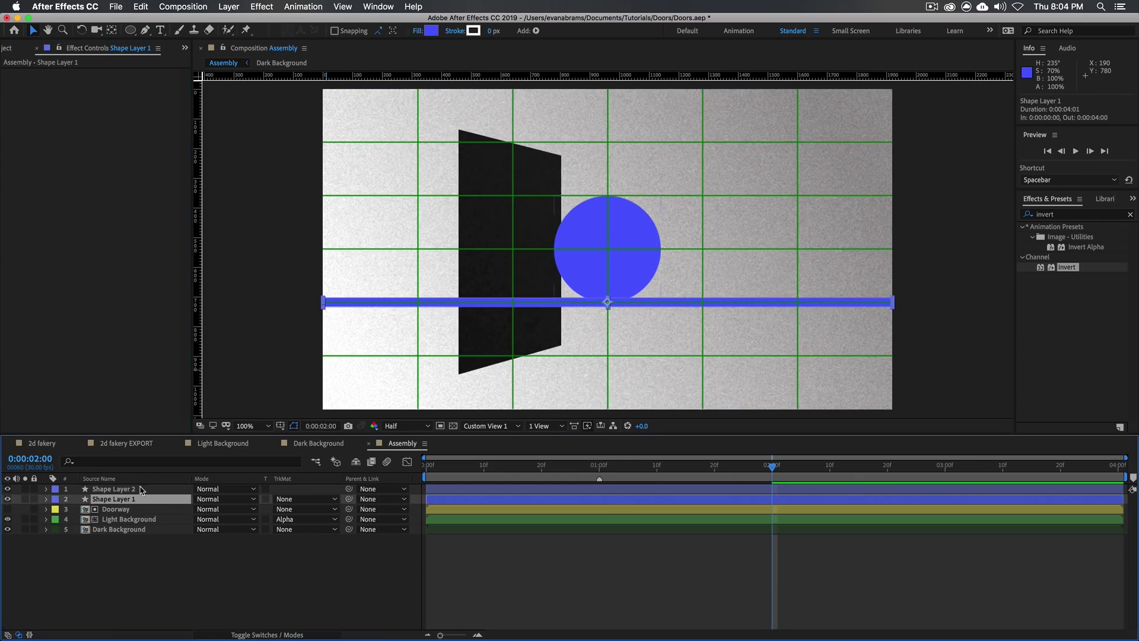
pyautogui.click(141, 489)
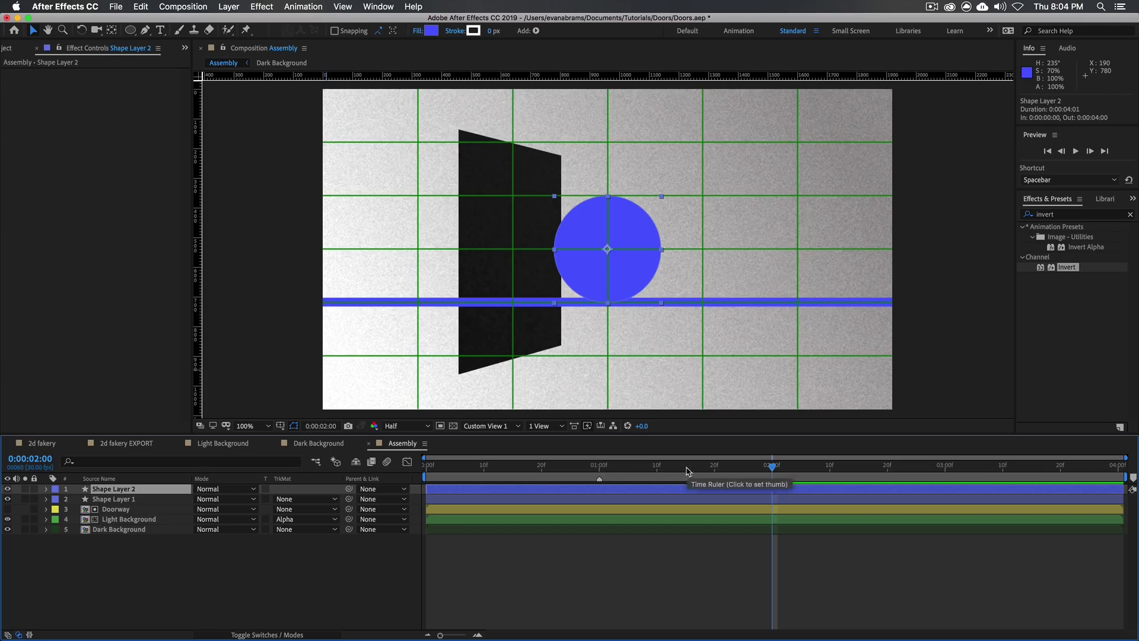
# Step: Keyframe the circle's position from 642, 540 at 0:00:00:00 to 1280, 540 at 0:00:02:00
pyautogui.moveTo(771, 466); pyautogui.dragTo(426, 466)
pyautogui.moveTo(606, 259); pyautogui.dragTo(514, 279)
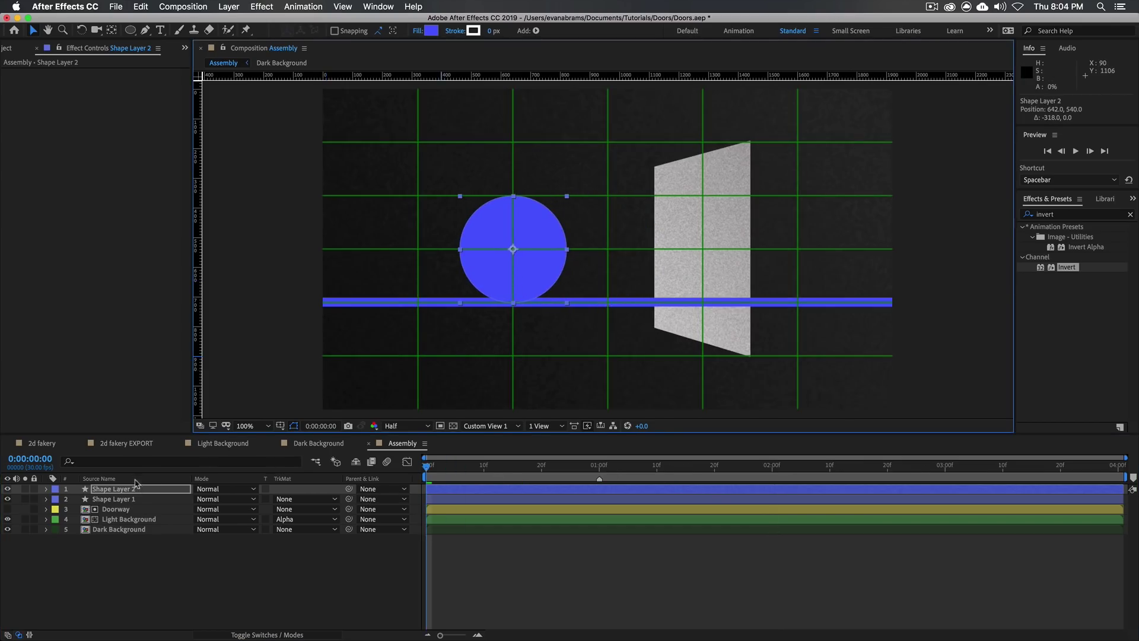
pyautogui.hotkey('alt', 'shift', 'p')
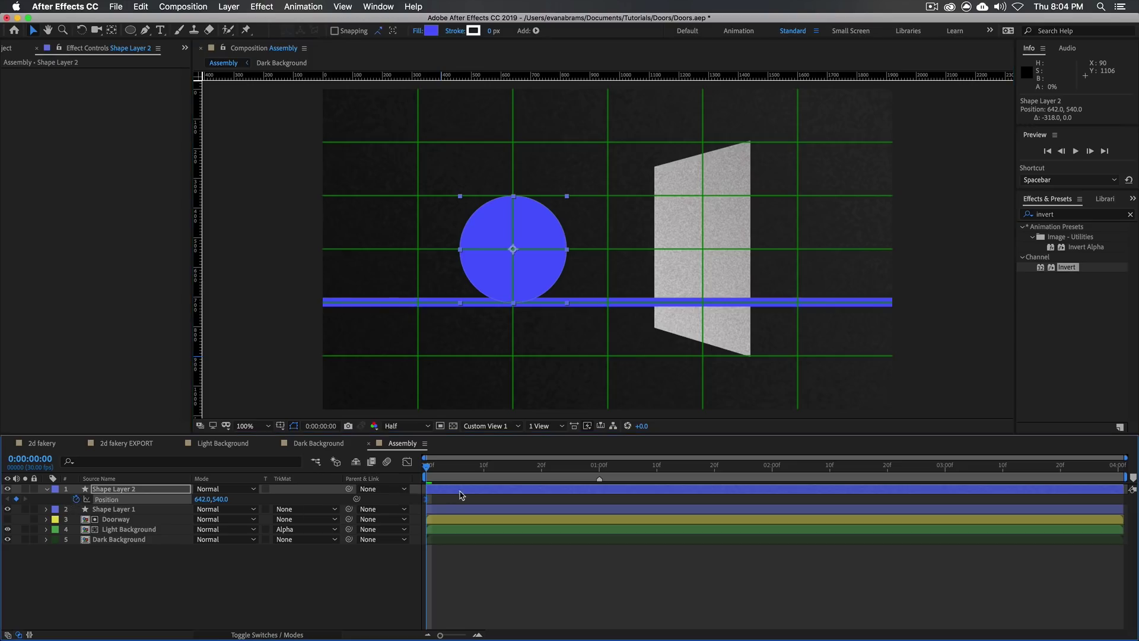
pyautogui.moveTo(441, 470); pyautogui.dragTo(771, 469)
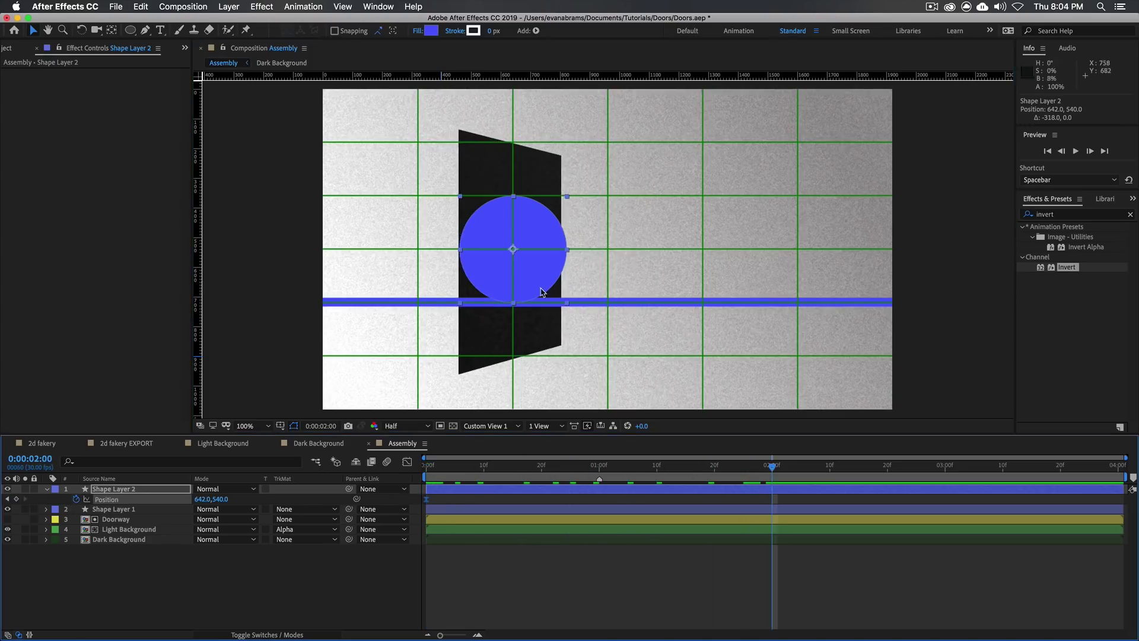
pyautogui.moveTo(562, 288); pyautogui.dragTo(720, 287)
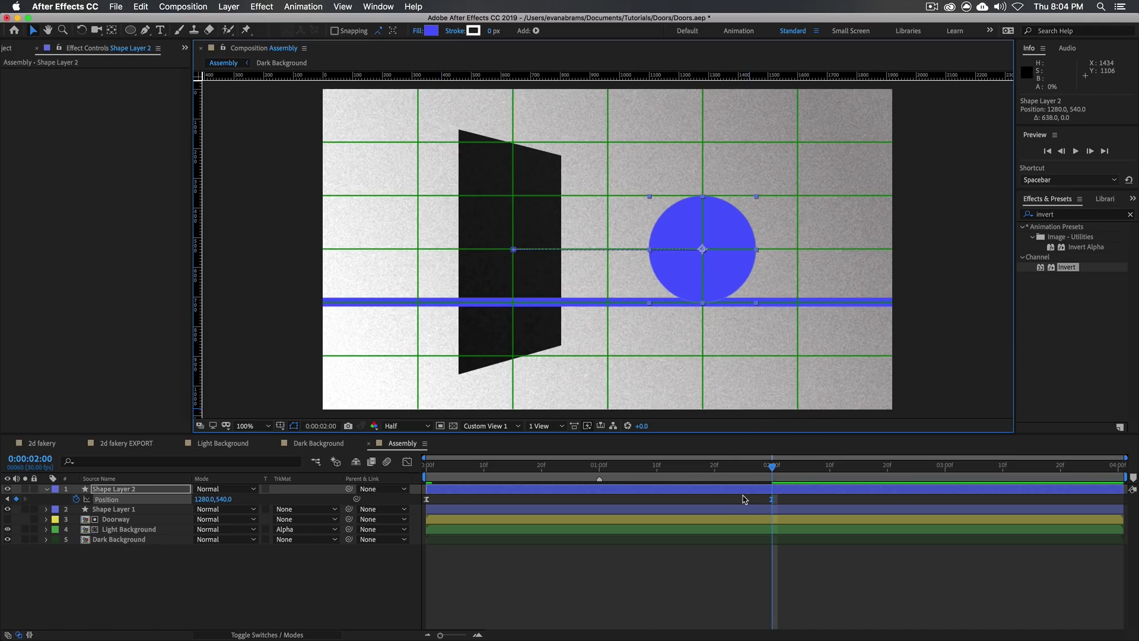
# Step: Lengthen the easing influence of both circle position keyframes in the speed graph and return to the layer view
pyautogui.hotkey('shift', 'F3')
pyautogui.moveTo(714, 603); pyautogui.dragTo(655, 603)
pyautogui.moveTo(483, 603); pyautogui.dragTo(499, 602)
pyautogui.moveTo(655, 603); pyautogui.dragTo(647, 603)
pyautogui.moveTo(579, 468)
pyautogui.mouseDown()
pyautogui.moveTo(595, 469)
pyautogui.moveTo(583, 482)
pyautogui.mouseUp()
pyautogui.hotkey('shift', 'F3')
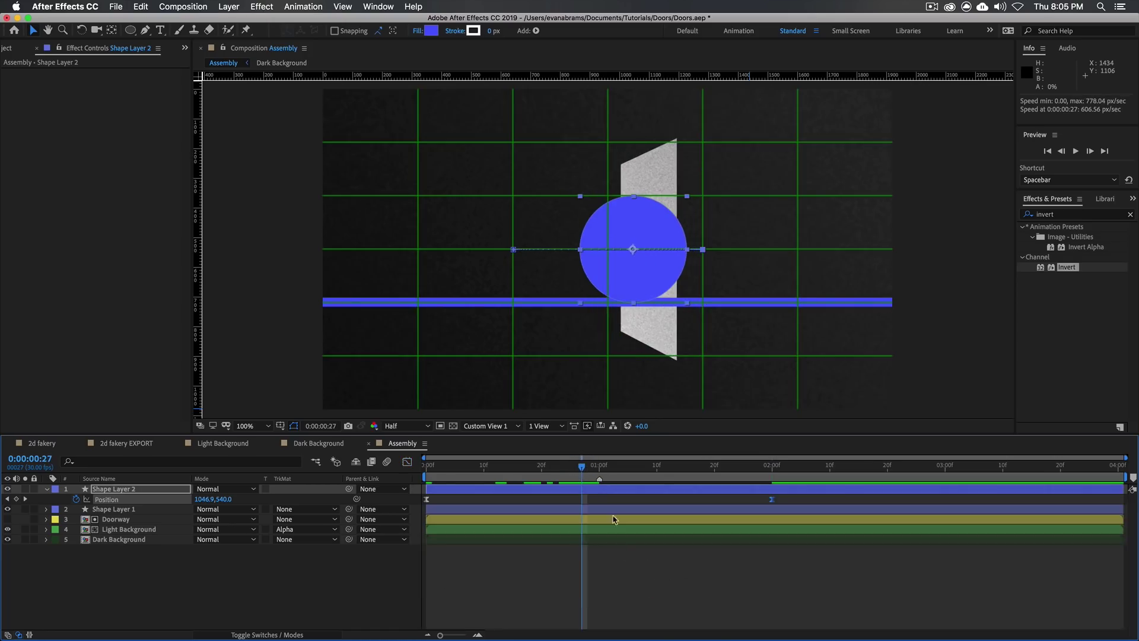
# Step: Preview the circle's movement against the opening door from the start of the composition
pyautogui.click(610, 572)
pyautogui.moveTo(513, 473); pyautogui.dragTo(320, 496)
pyautogui.press('space')
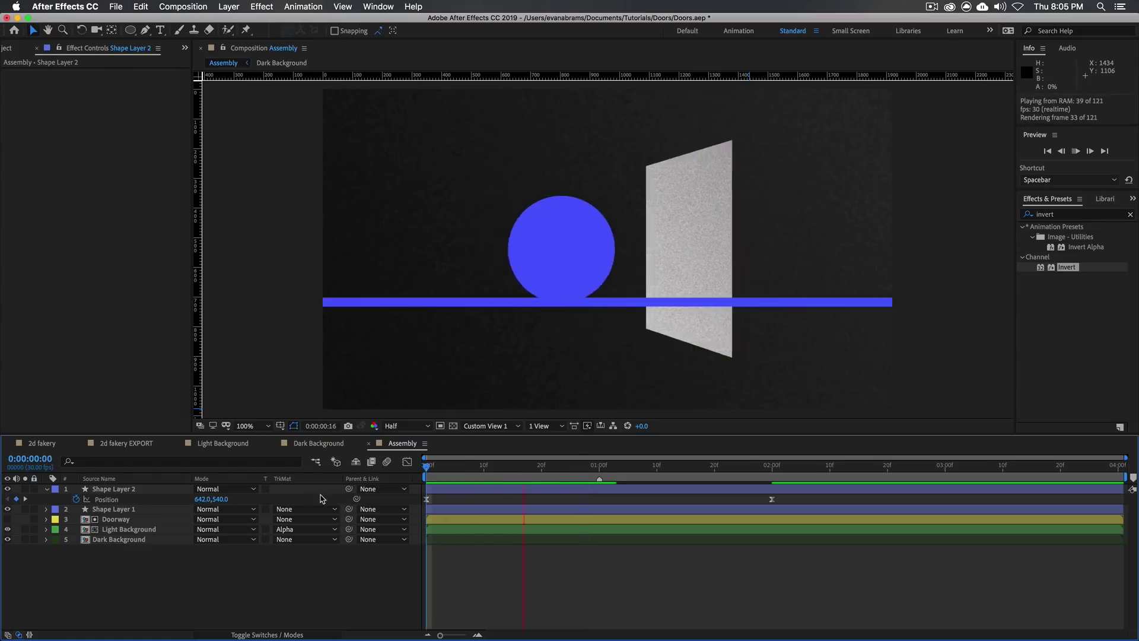
pyautogui.press('space')
pyautogui.moveTo(671, 468); pyautogui.dragTo(592, 486)
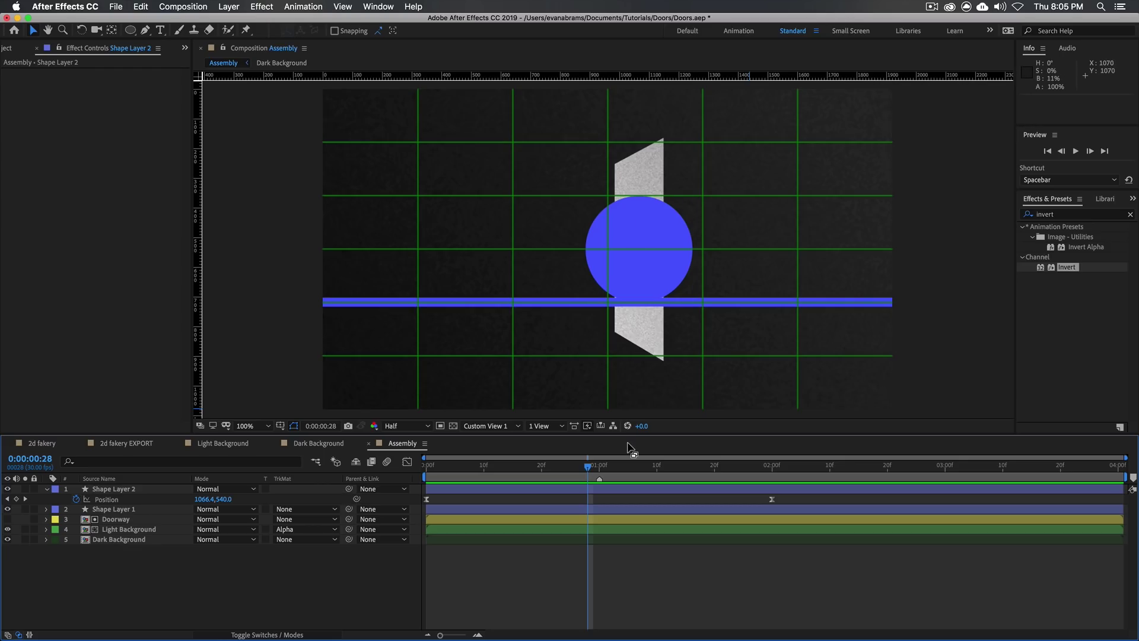
# Step: Duplicate the Dark Background layer, bring the copy to the front and collapse the circle layer's properties
pyautogui.click(116, 539)
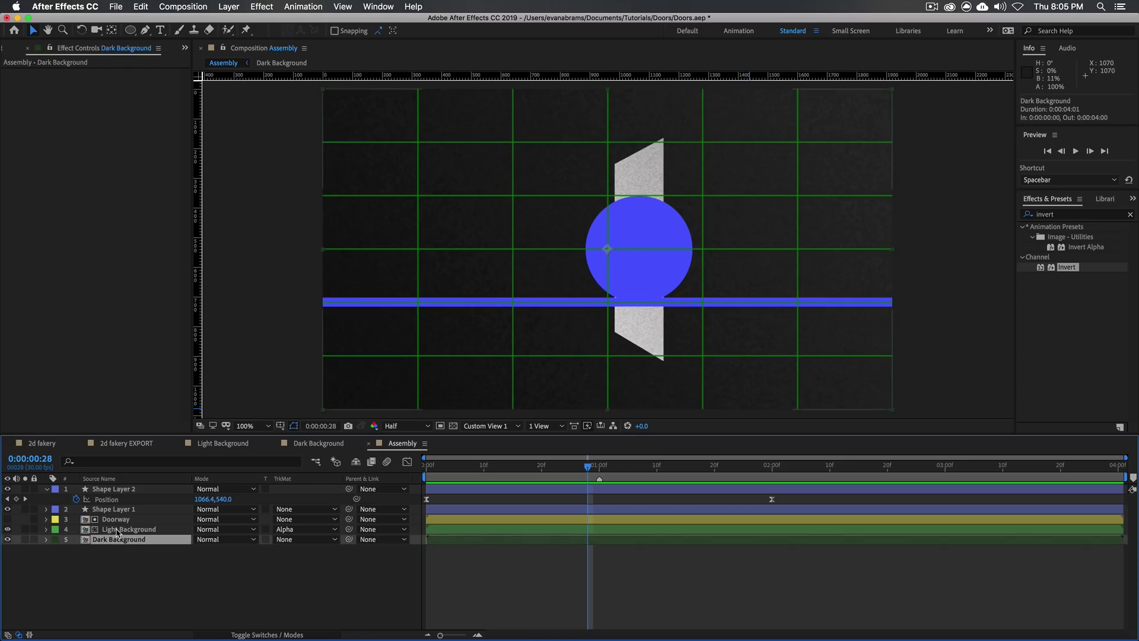
pyautogui.press('super+d')
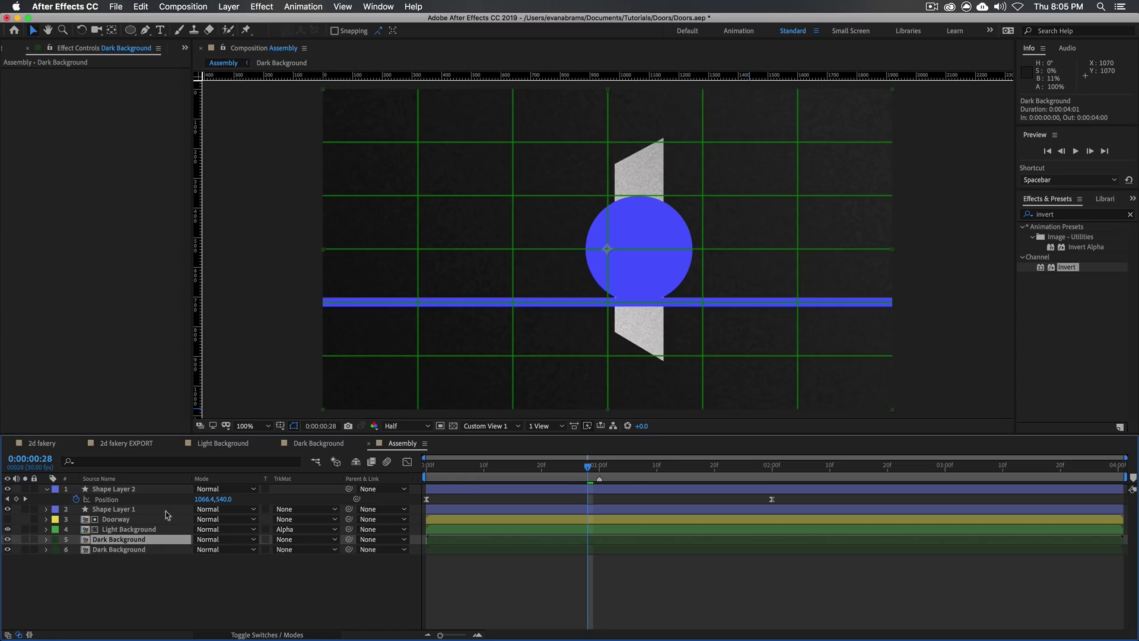
pyautogui.press('super+shift+bracketright')
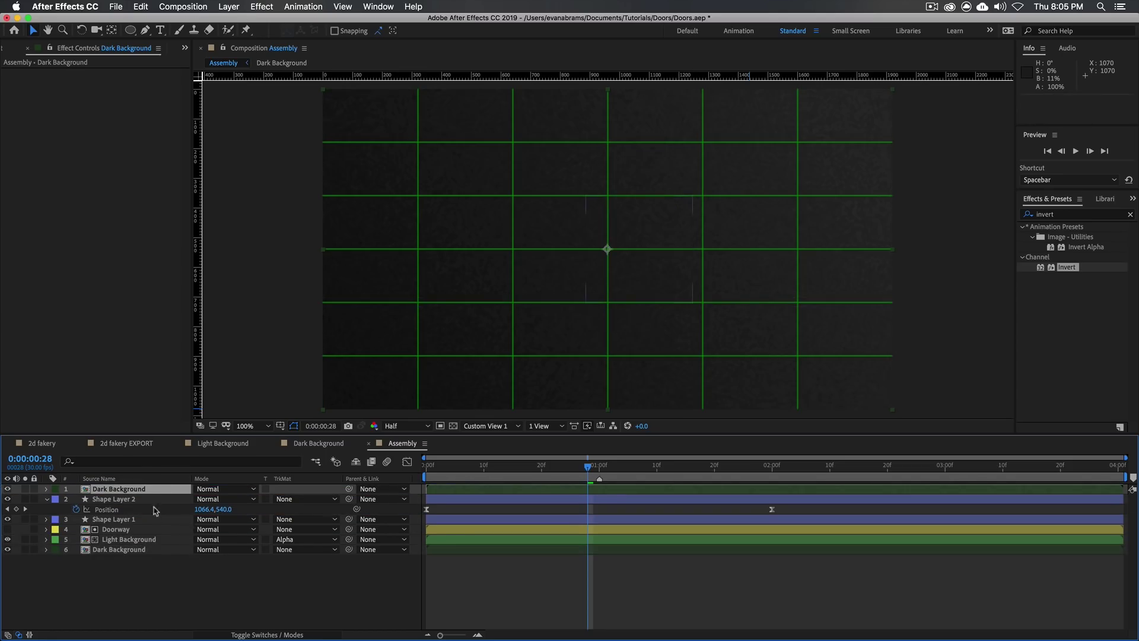
pyautogui.click(47, 499)
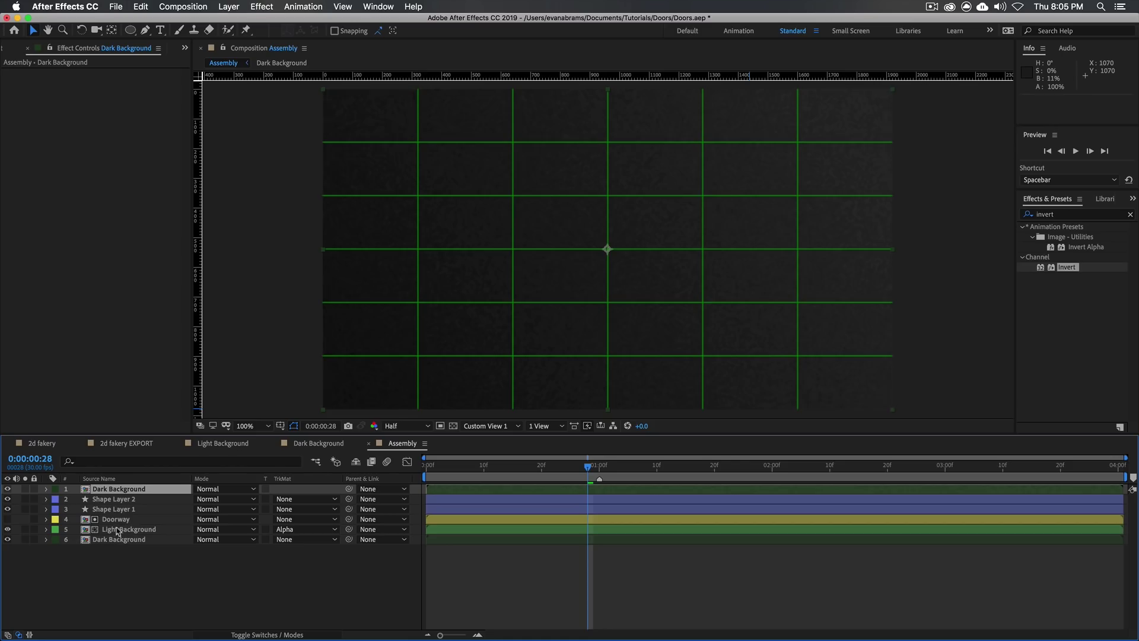
# Step: Duplicate the Doorway layer to the top of the stack, delete the copy's Invert effect and make it visible
pyautogui.click(119, 519)
pyautogui.press('super+d')
pyautogui.moveTo(121, 520); pyautogui.dragTo(123, 485)
pyautogui.click(44, 74)
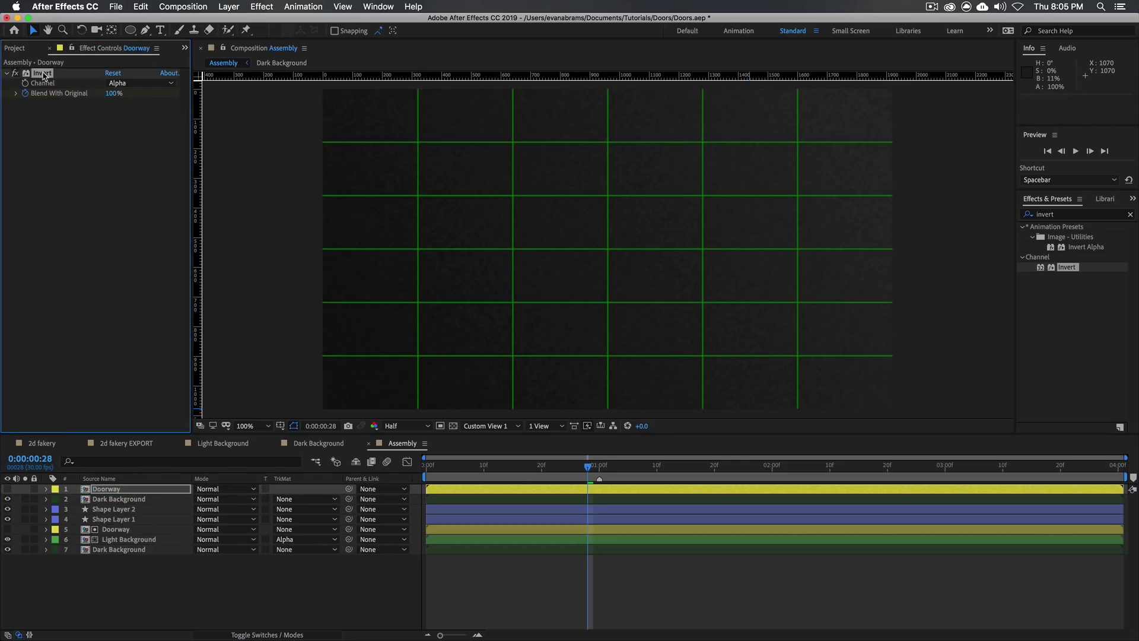
pyautogui.press('Delete')
pyautogui.click(7, 489)
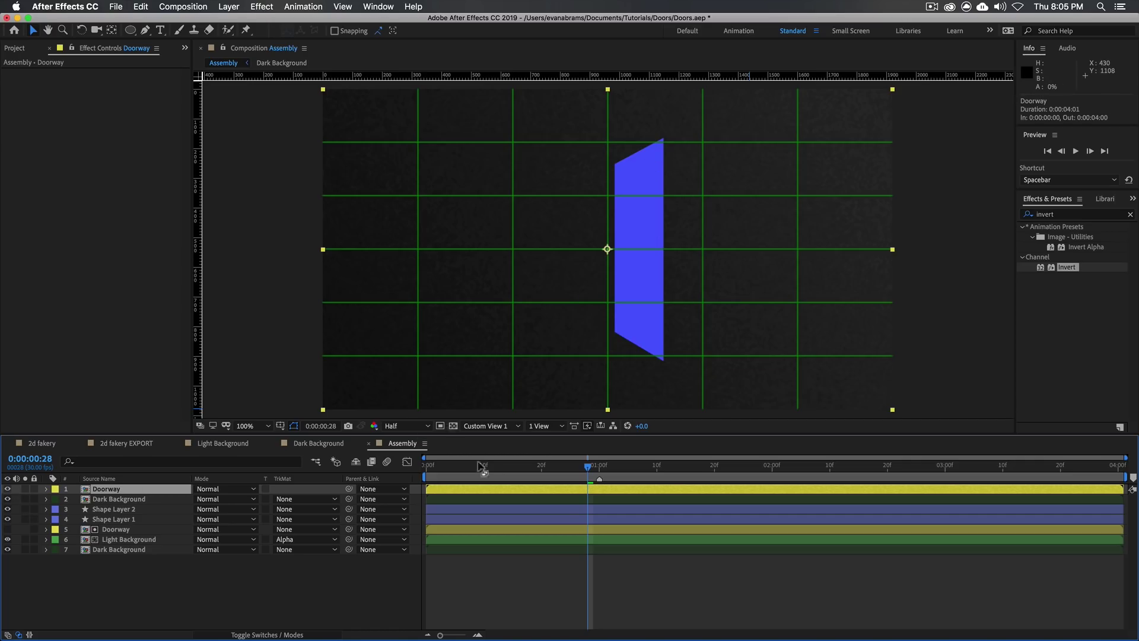
# Step: Set the upper Dark Background's track matte to Alpha Inverted and solo that layer around 0:00:00:23
pyautogui.click(554, 482)
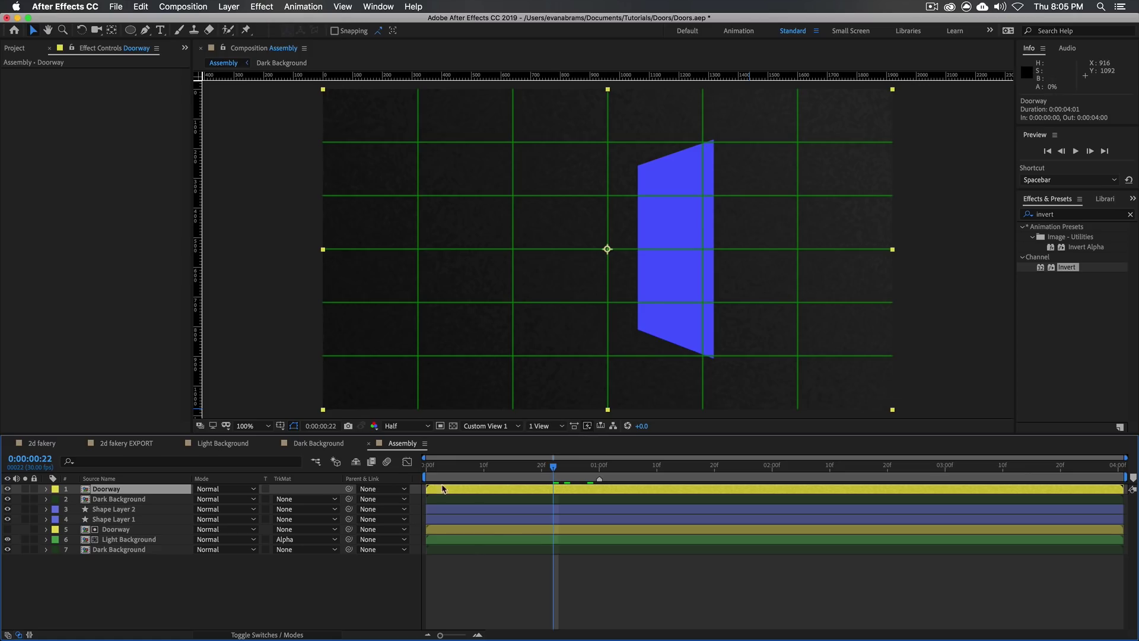
pyautogui.click(293, 500)
pyautogui.click(321, 540)
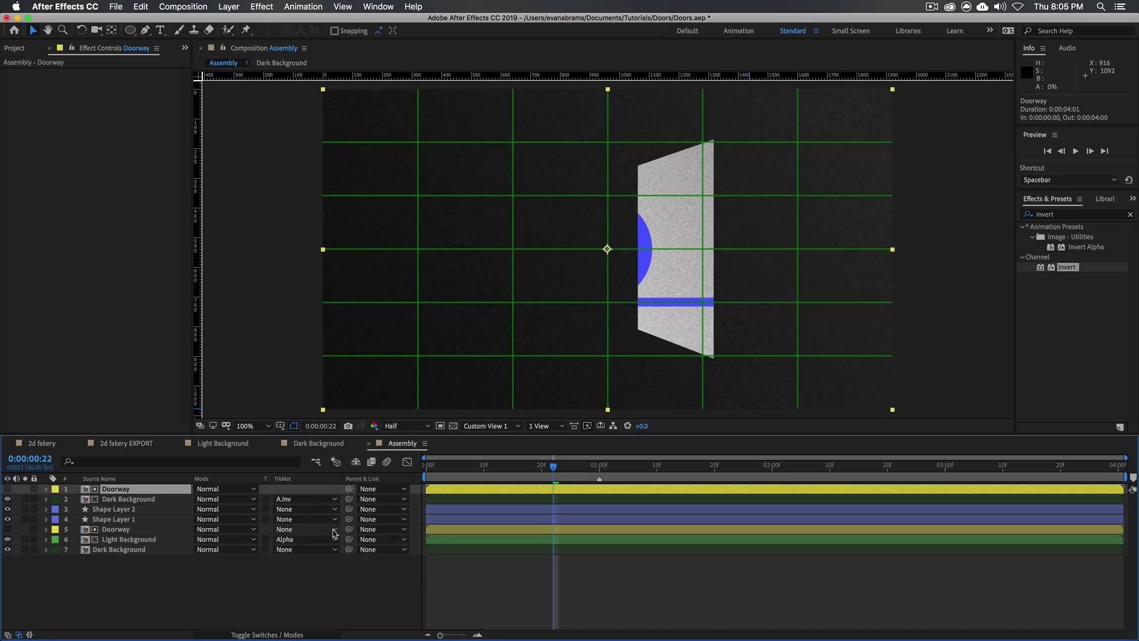
pyautogui.click(26, 498)
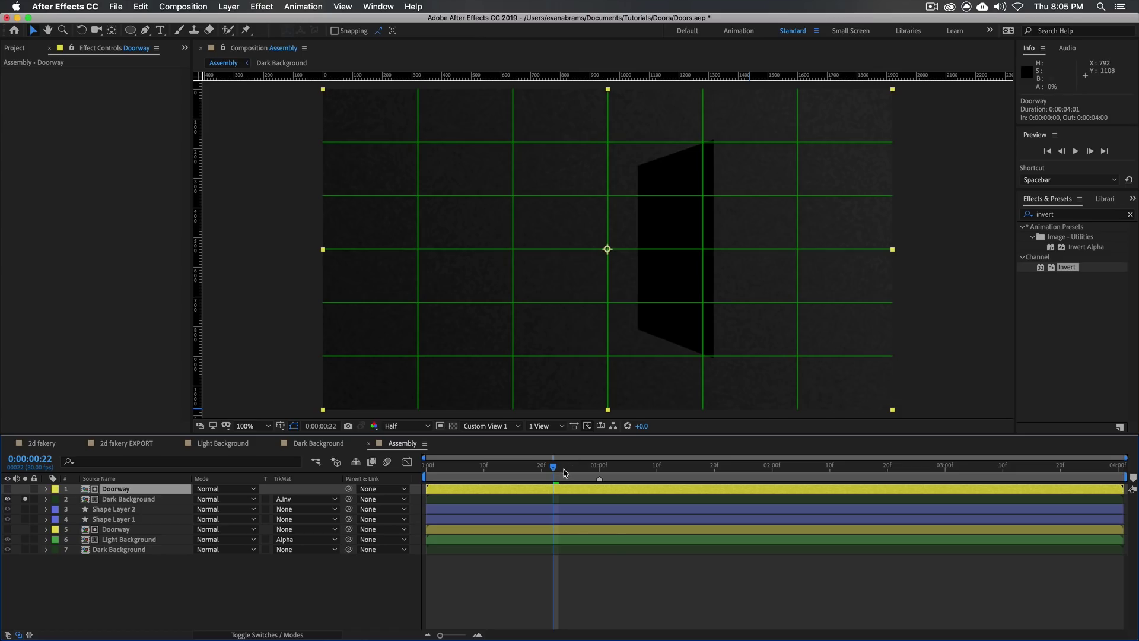
pyautogui.moveTo(563, 473)
pyautogui.mouseDown()
pyautogui.moveTo(614, 473)
pyautogui.moveTo(559, 477)
pyautogui.mouseUp()
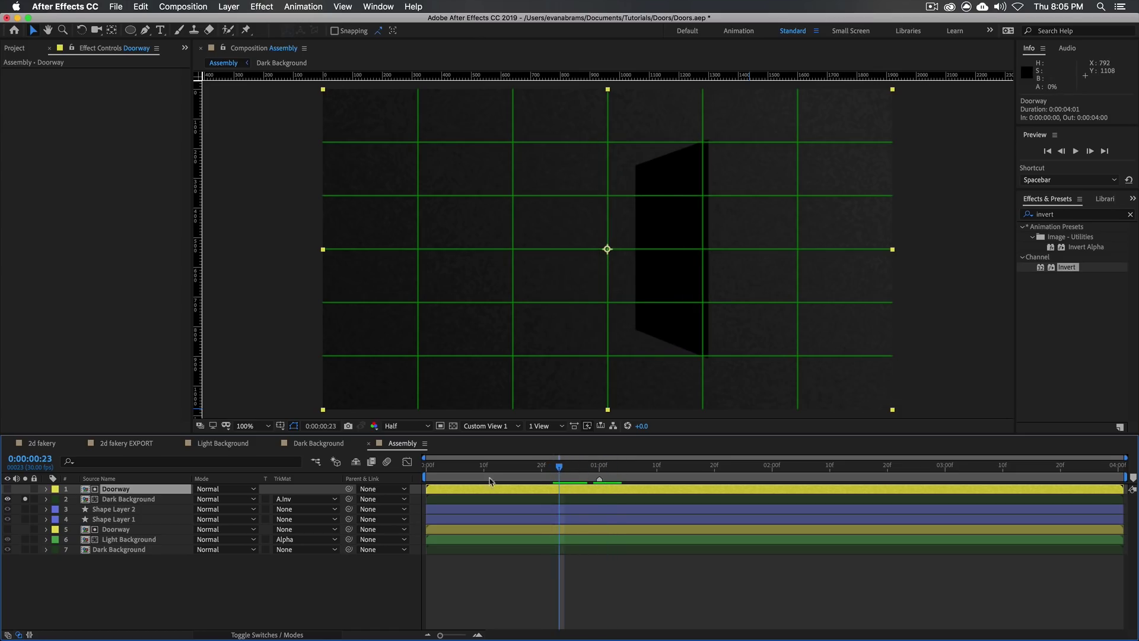
# Step: Draw a rectangular mask over the right-hand part of the upper Dark Background and keyframe its Mask Path at 0:00:00:23
pyautogui.press(',')
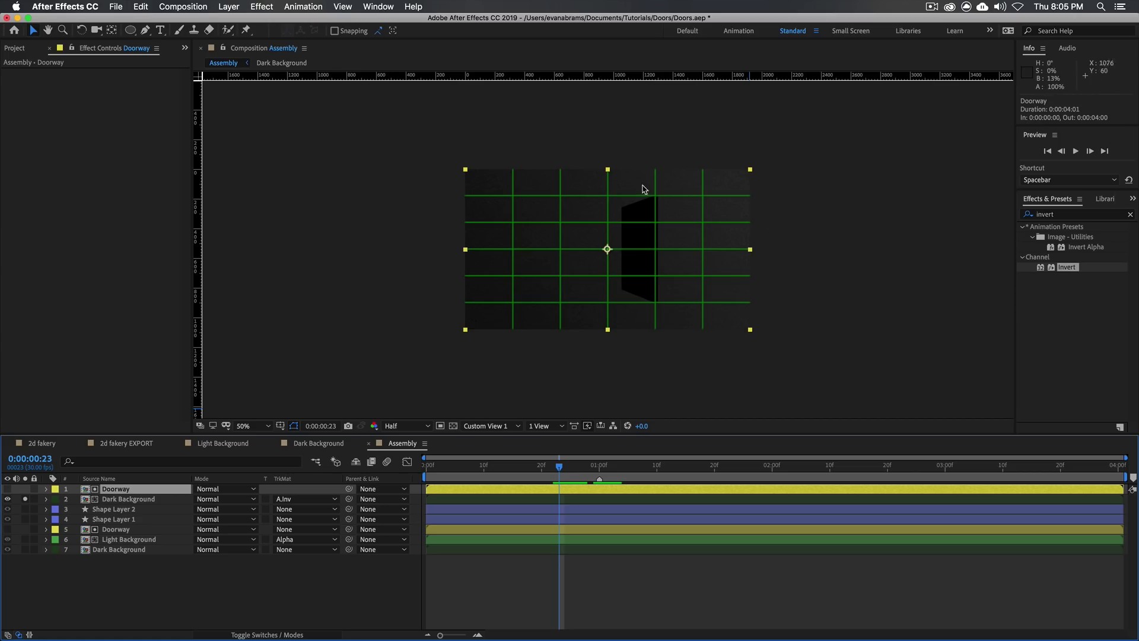
pyautogui.moveTo(130, 30); pyautogui.dragTo(156, 38)
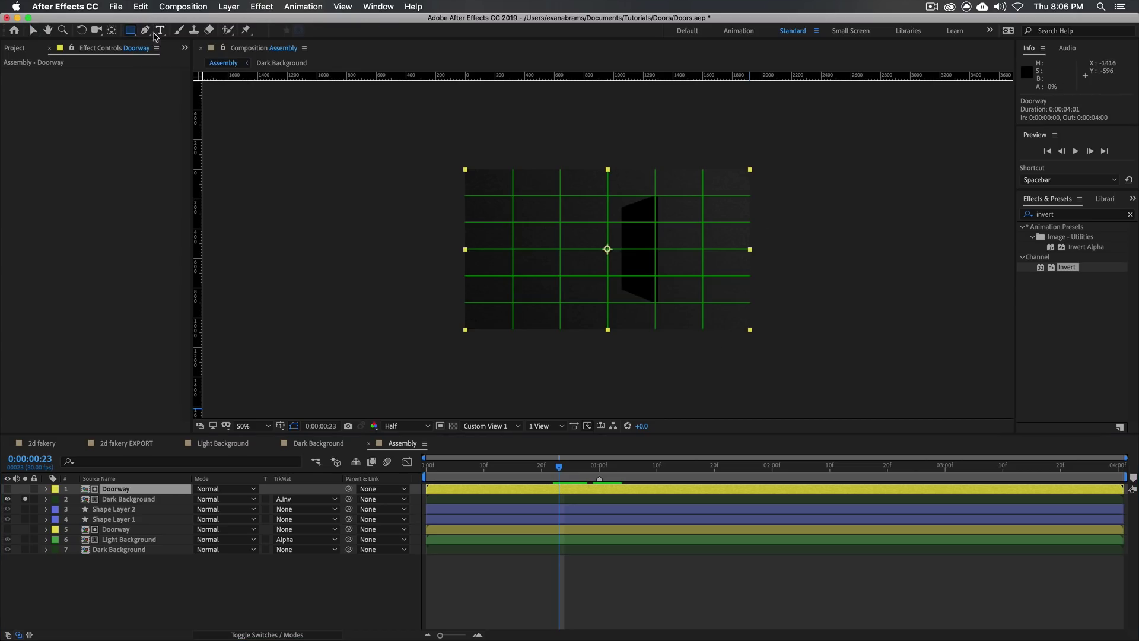
pyautogui.click(128, 499)
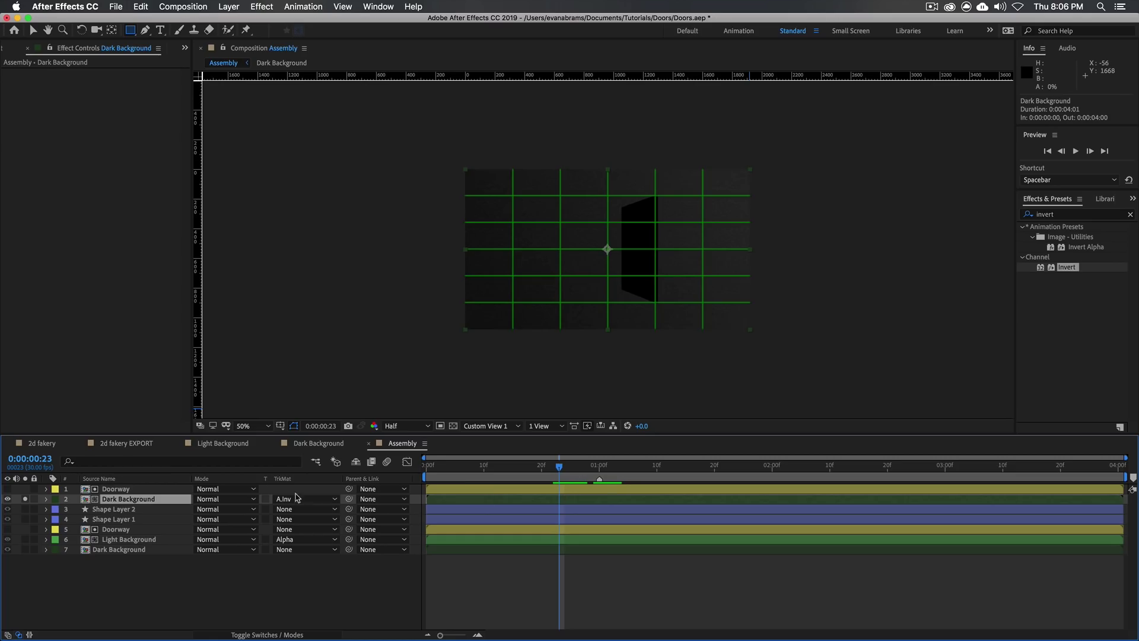
pyautogui.moveTo(769, 154); pyautogui.dragTo(639, 348)
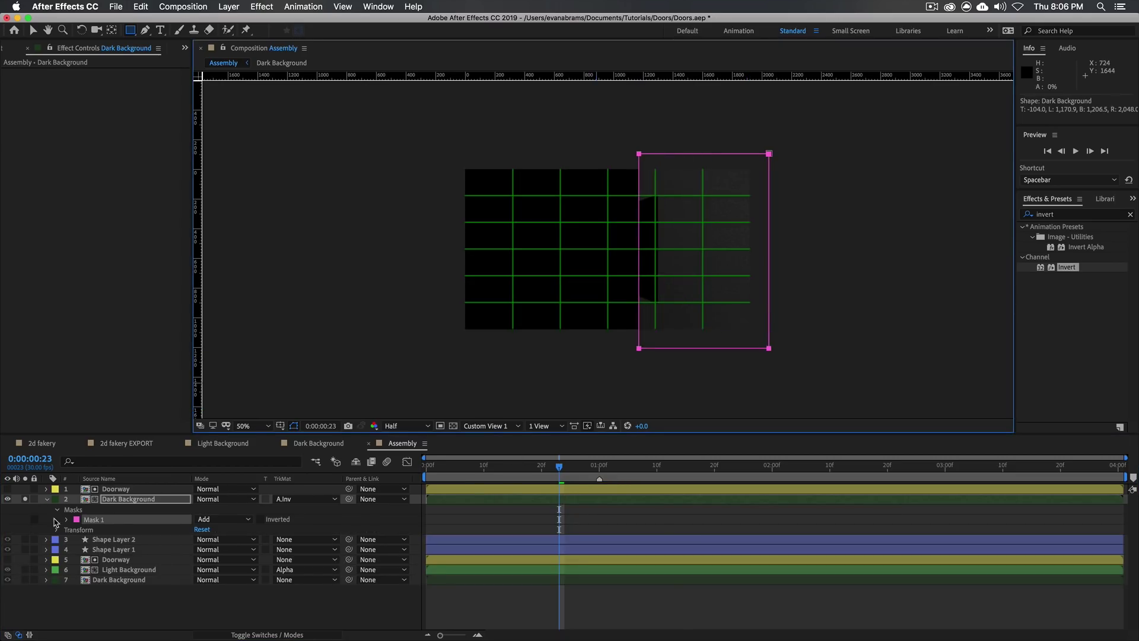
pyautogui.press('m')
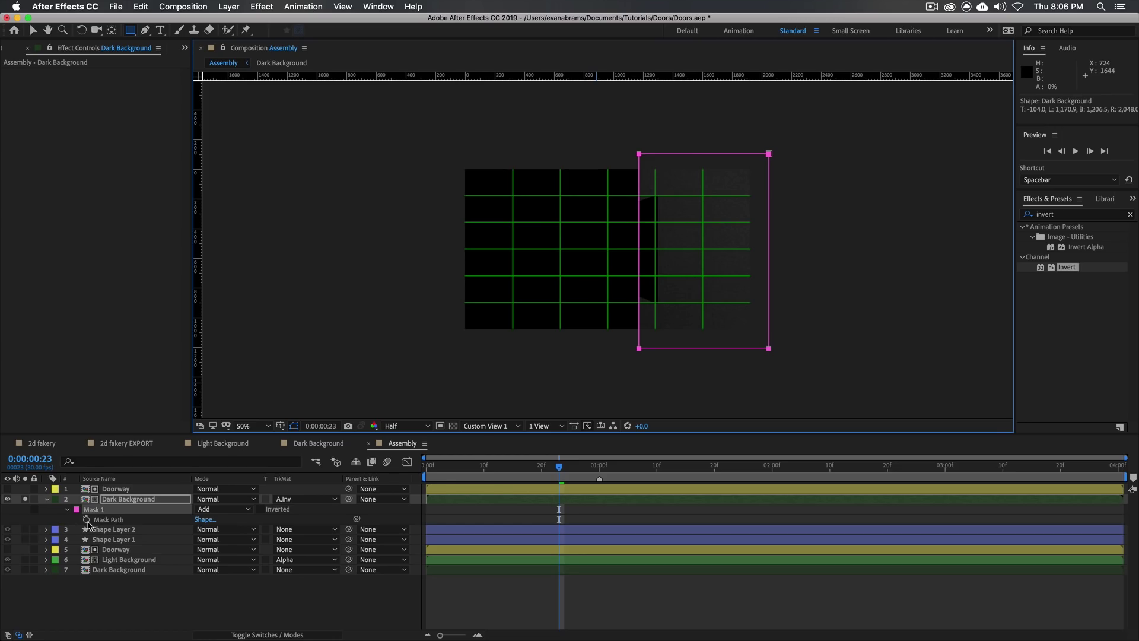
pyautogui.click(86, 520)
# Step: At 0:00:00:00, move the mask's left edge to the first vertical guide right of the centre
pyautogui.press('Home')
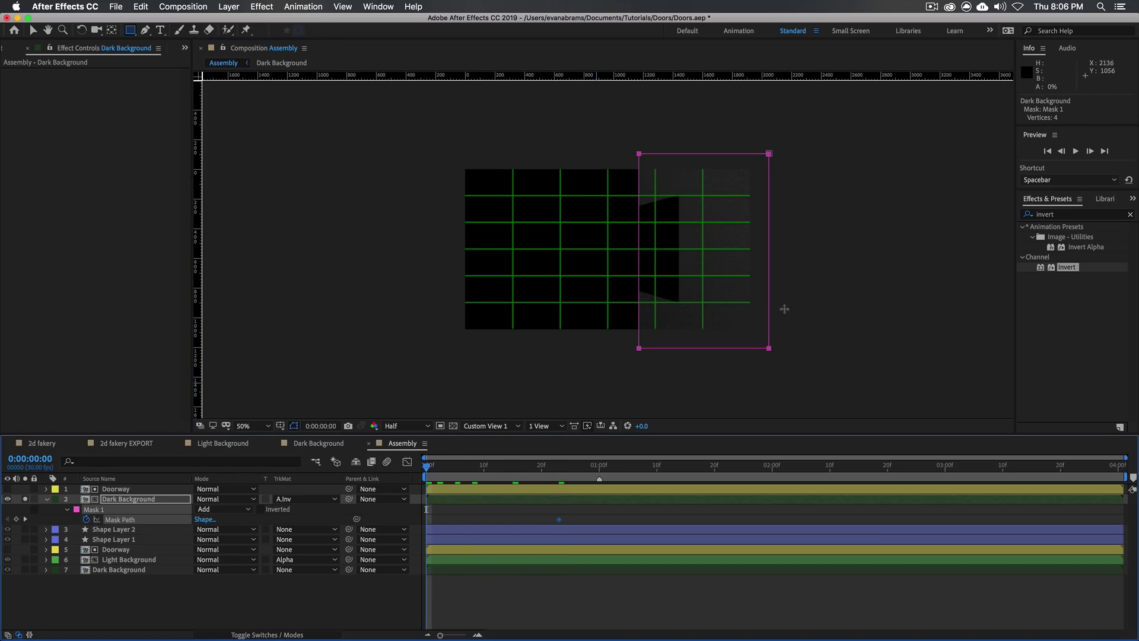
pyautogui.press('v')
pyautogui.doubleClick(639, 251)
pyautogui.moveTo(639, 251); pyautogui.dragTo(654, 251)
pyautogui.scroll(2, 656, 254)
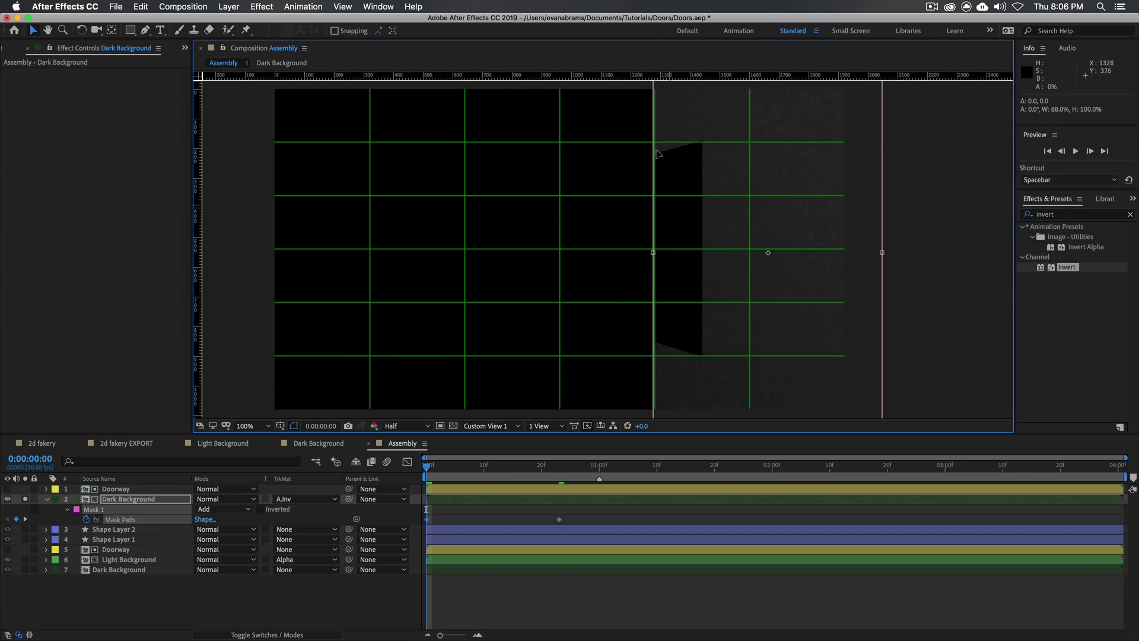
# Step: Move the mask's left edge to just right of the centre guide, with its Mask Path keyframe at 0:00:01:00
pyautogui.moveTo(558, 475); pyautogui.dragTo(597, 473)
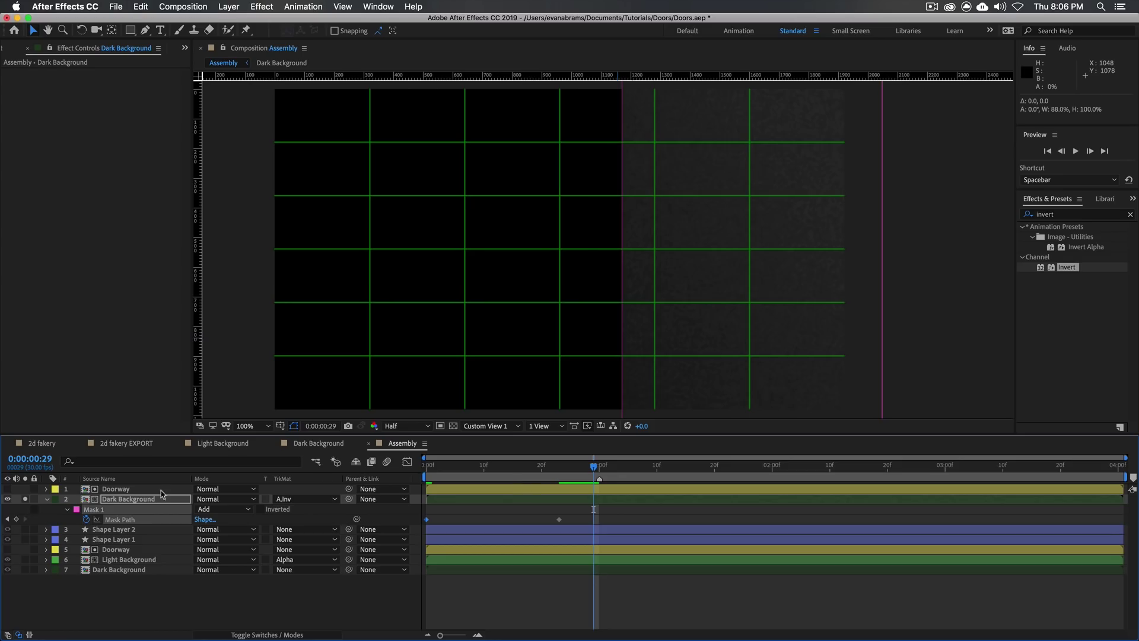
pyautogui.moveTo(622, 252); pyautogui.dragTo(577, 253)
pyautogui.moveTo(595, 469); pyautogui.dragTo(600, 472)
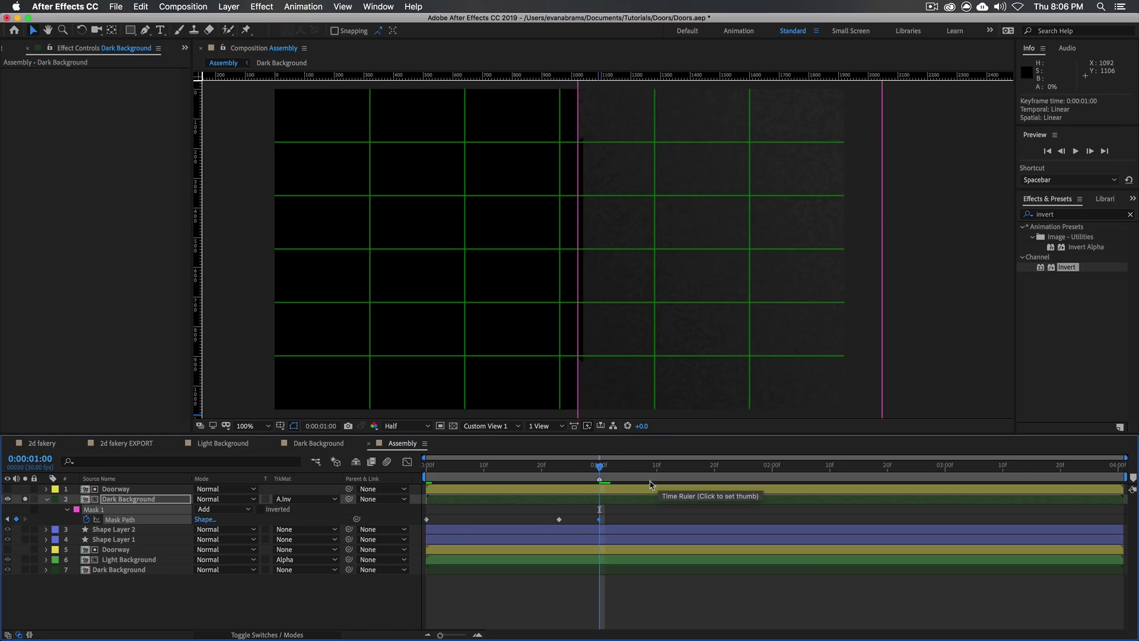
# Step: Trim the upper Doorway and Dark Background layers to end at 0:00:01:00 and turn off the solo
pyautogui.keyDown('shift'); pyautogui.click(649, 490); pyautogui.keyUp('shift')
pyautogui.hotkey('alt', ']')
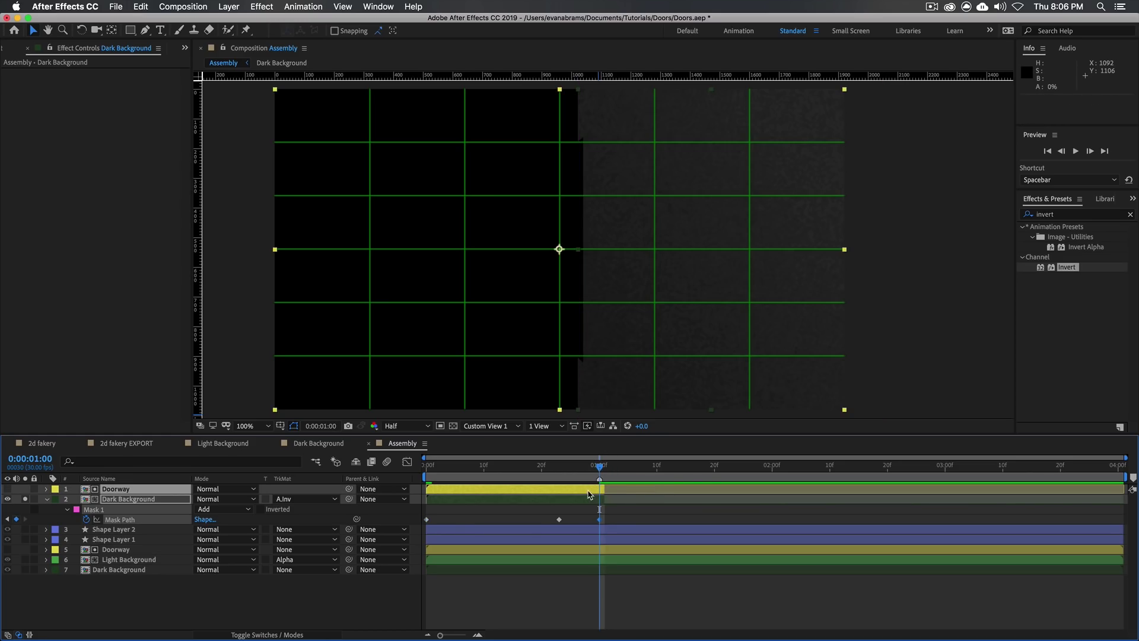
pyautogui.click(25, 499)
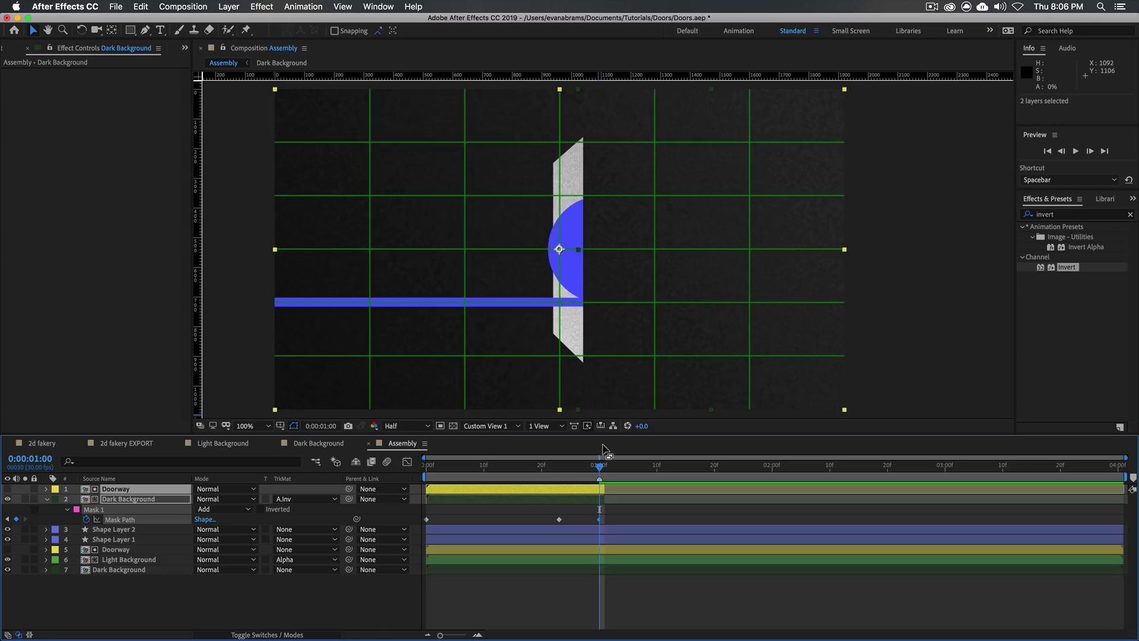
# Step: Check the masked Dark Background against the circle and bar before and after the one-second switch
pyautogui.moveTo(587, 470); pyautogui.dragTo(501, 469)
pyautogui.click(560, 499)
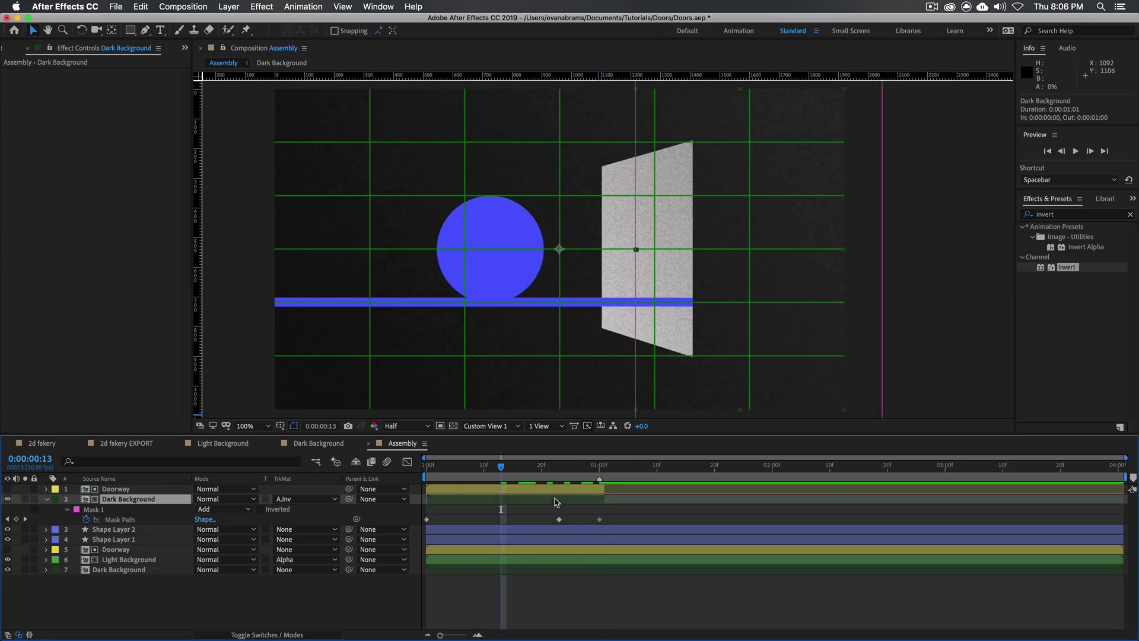
pyautogui.press(',')
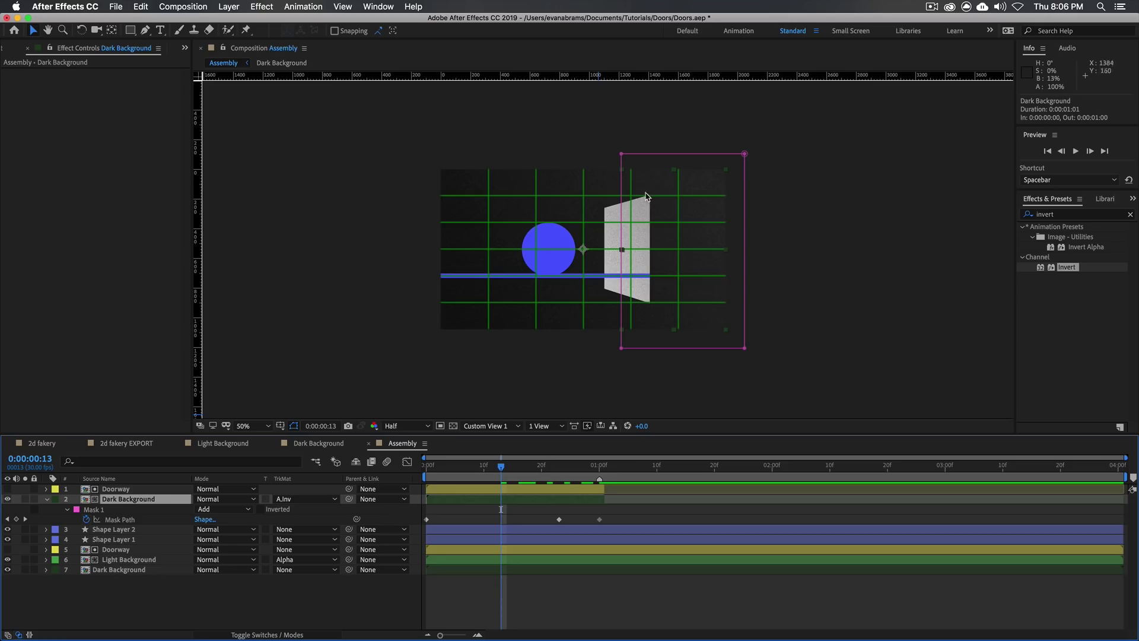
pyautogui.moveTo(547, 475); pyautogui.dragTo(591, 482)
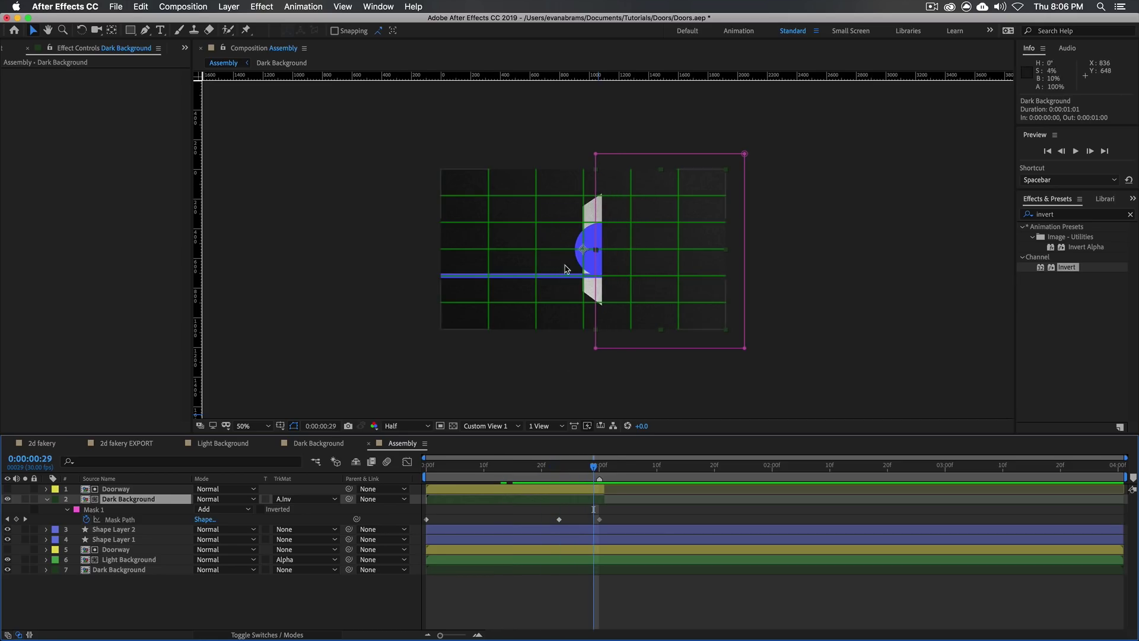
pyautogui.press('.')
pyautogui.moveTo(596, 470); pyautogui.dragTo(615, 492)
pyautogui.press('space')
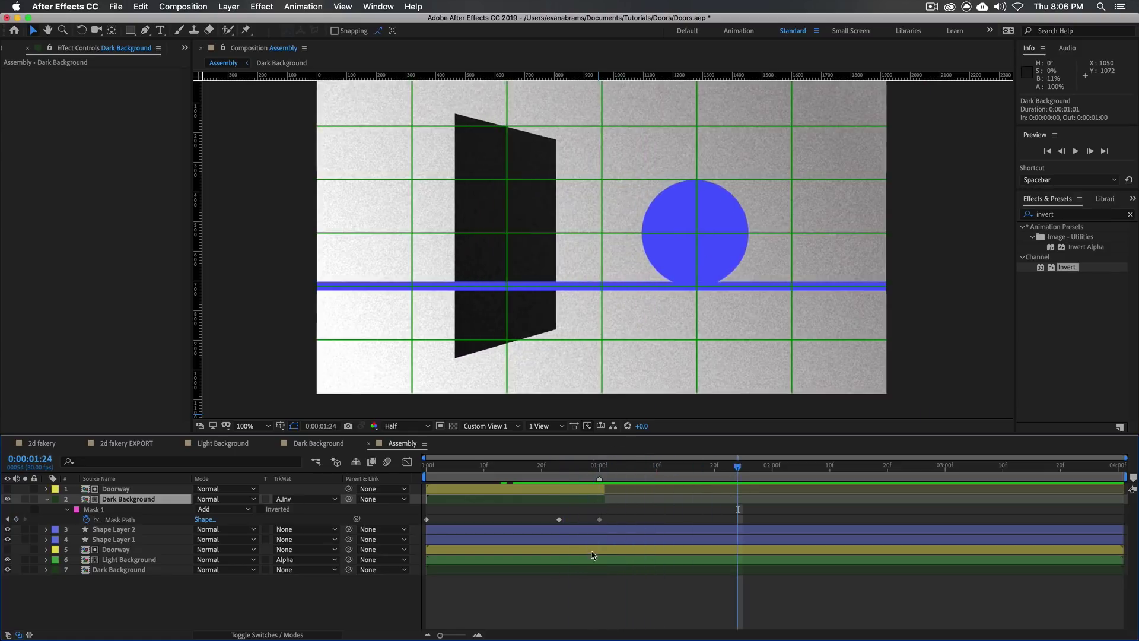
# Step: Duplicate the Light Background layer and move the copy to the top of the layer stack
pyautogui.click(593, 555)
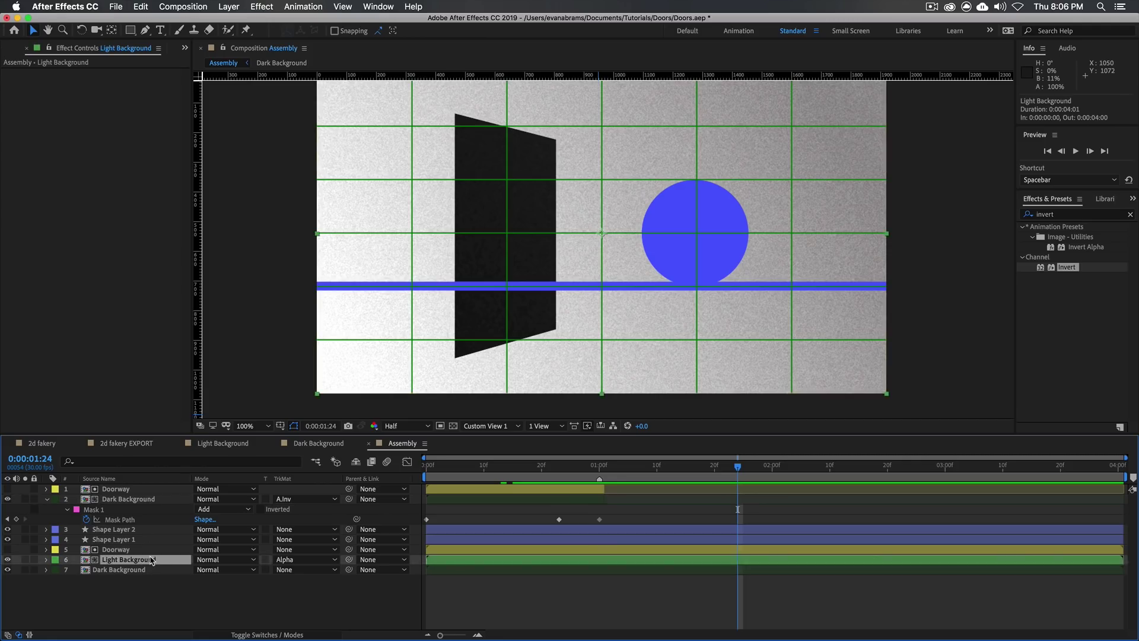
pyautogui.press('super+d')
pyautogui.moveTo(151, 552); pyautogui.dragTo(149, 491)
# Step: Place a duplicate Doorway above the new Light Background as its alpha matte and extend it to 0:00:04:00
pyautogui.click(122, 500)
pyautogui.press('super+d')
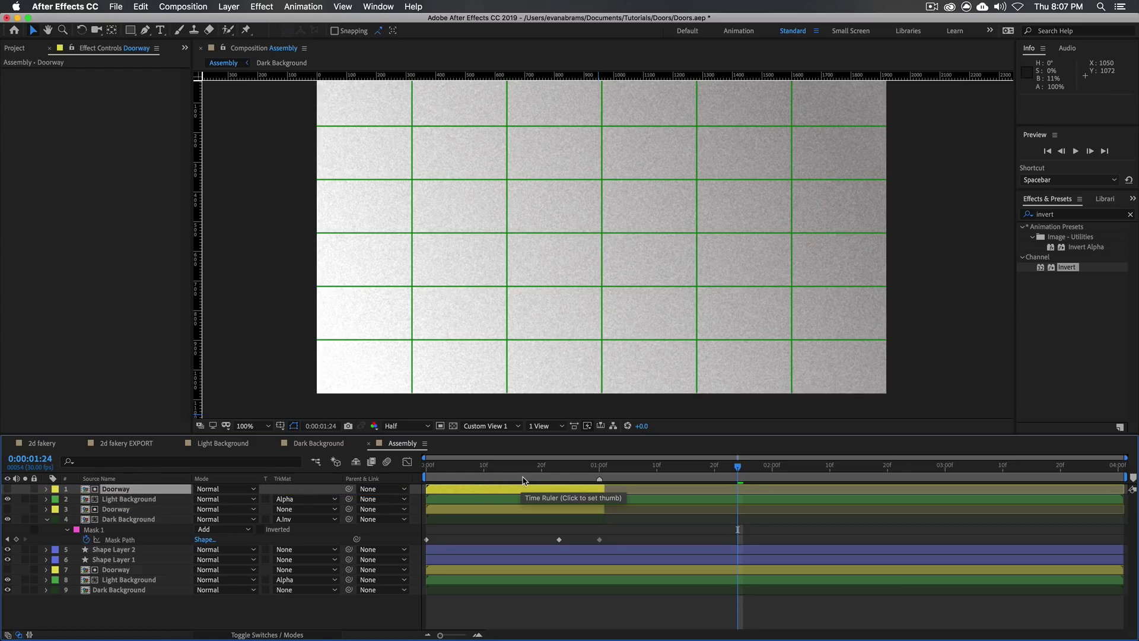
pyautogui.moveTo(482, 490)
pyautogui.mouseDown()
pyautogui.moveTo(617, 492)
pyautogui.moveTo(479, 497)
pyautogui.mouseUp()
pyautogui.moveTo(604, 489); pyautogui.dragTo(1125, 496)
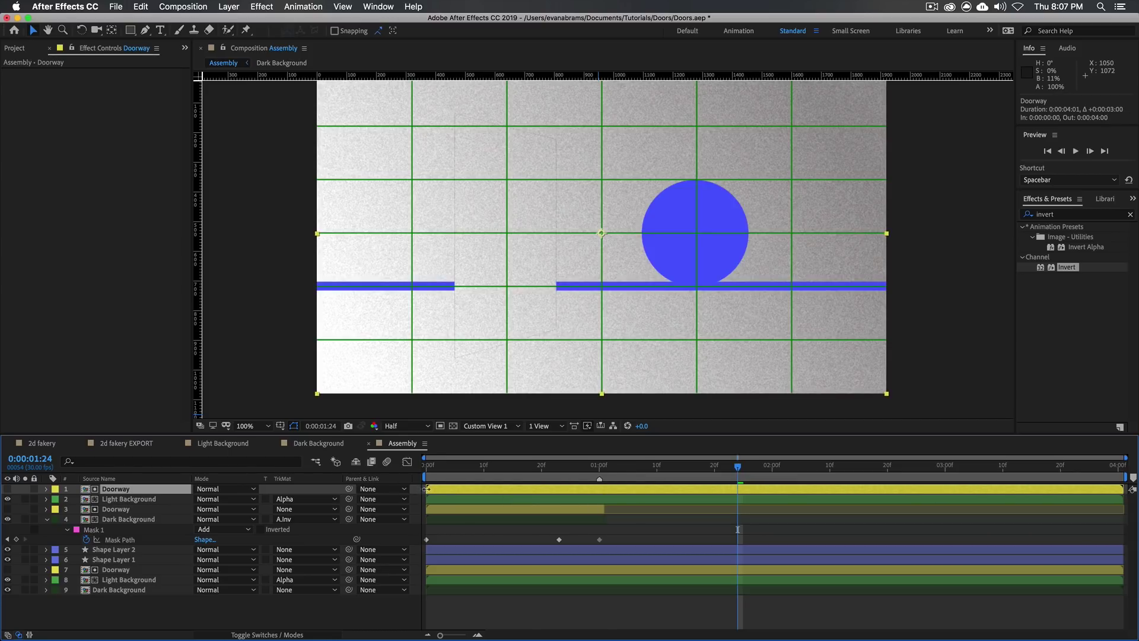
# Step: Trim the top Doorway and Light Background to start at 0:00:01:01 and set that Light Background's track matte to Alpha Inverted
pyautogui.moveTo(427, 499); pyautogui.dragTo(628, 478)
pyautogui.click(305, 499)
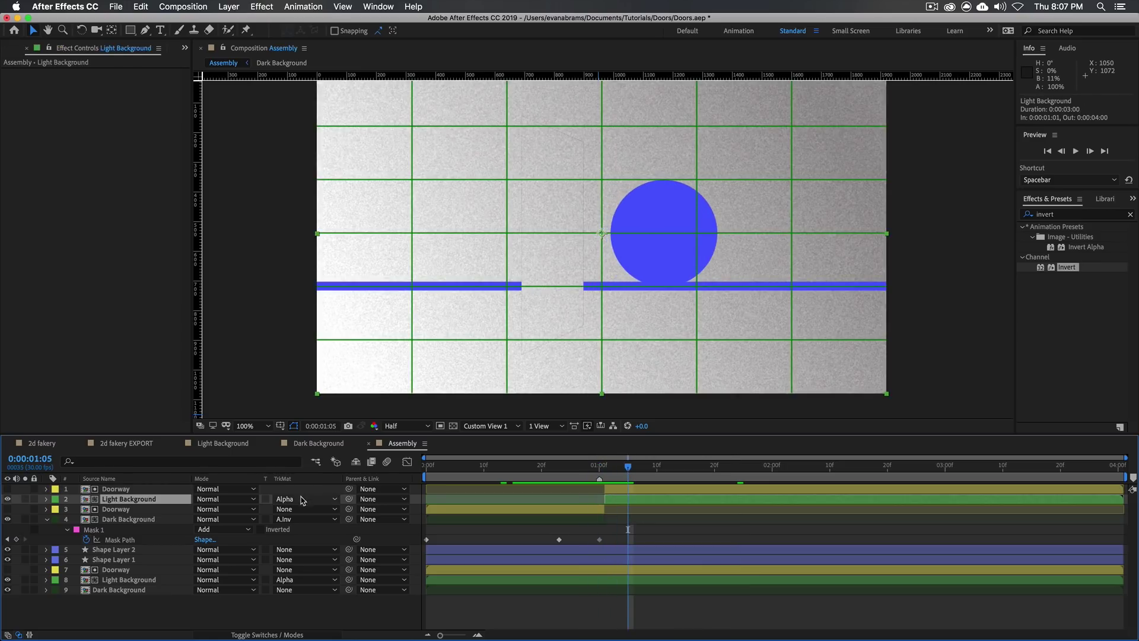
pyautogui.click(319, 540)
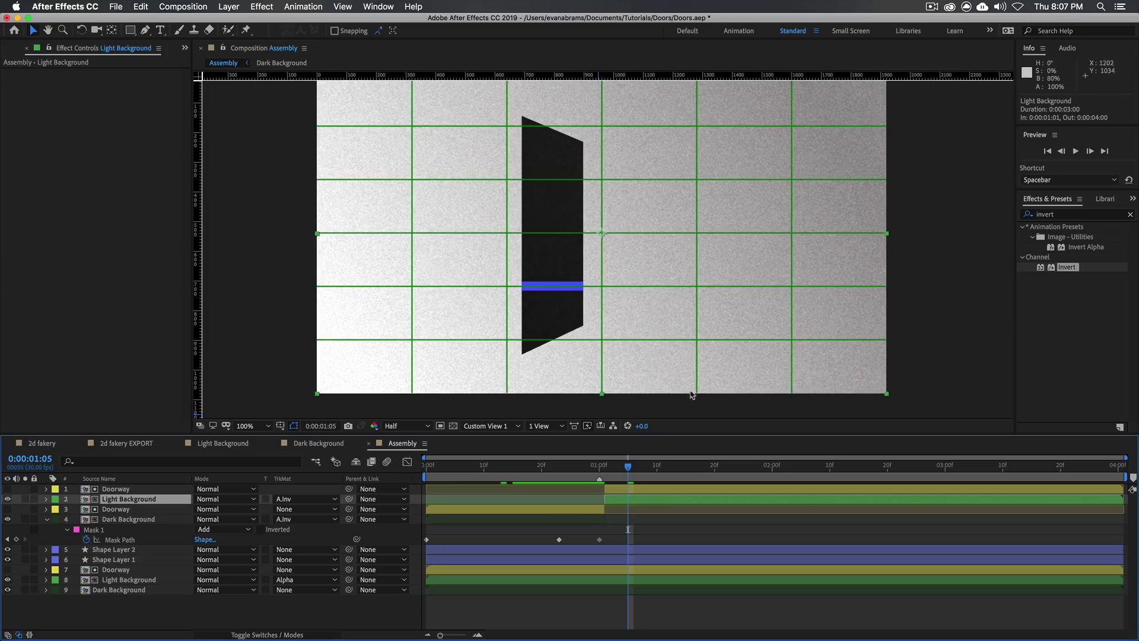
pyautogui.click(25, 500)
pyautogui.click(25, 499)
# Step: Draw a rectangular mask over the left half of the upper Light Background and keyframe its path at 0:00:01:01
pyautogui.click(605, 467)
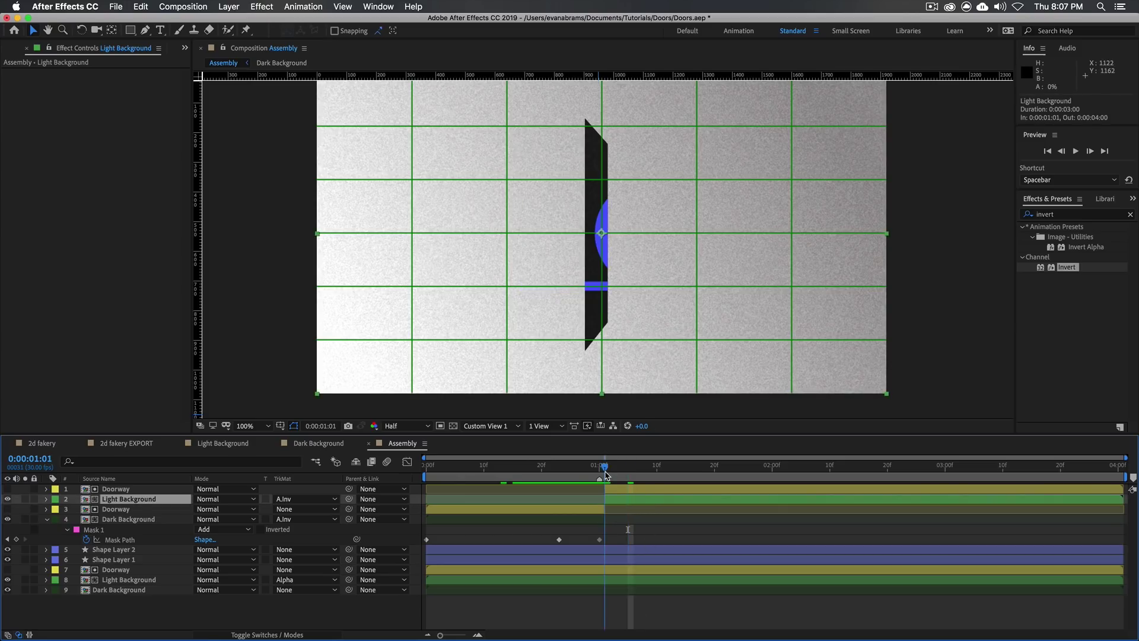
pyautogui.scroll(-2, 611, 281)
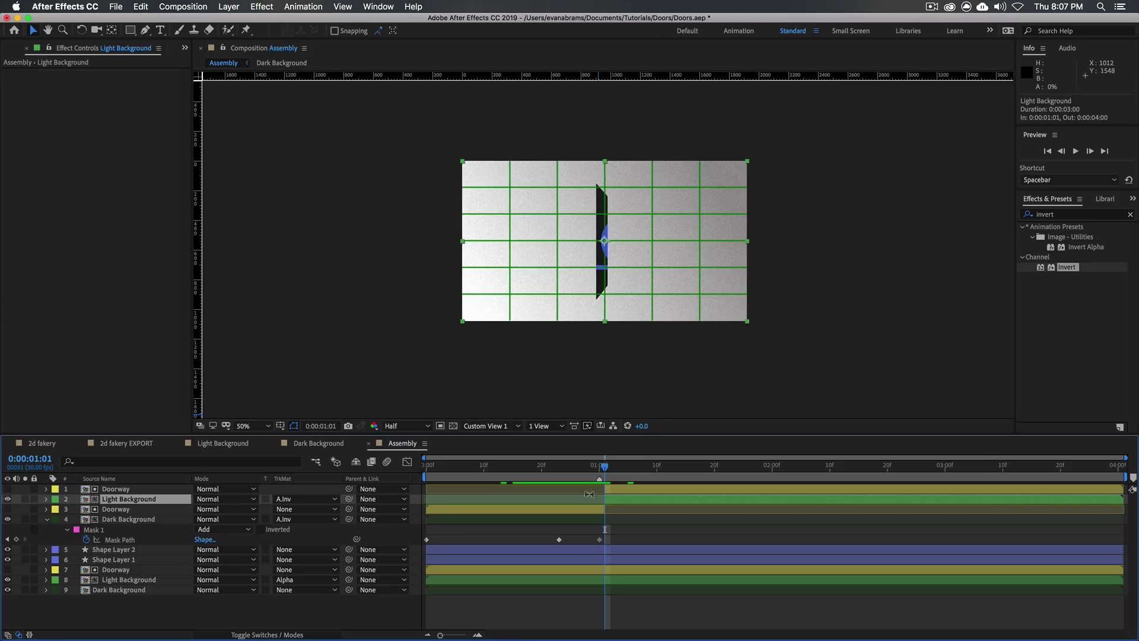
pyautogui.click(131, 31)
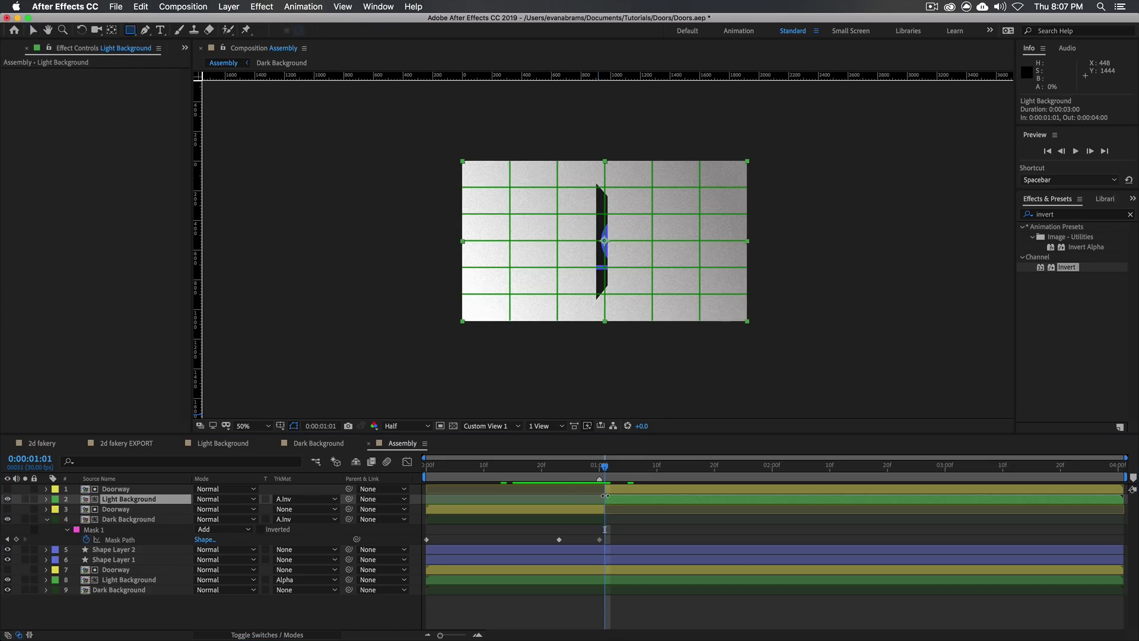
pyautogui.moveTo(439, 150); pyautogui.dragTo(605, 367)
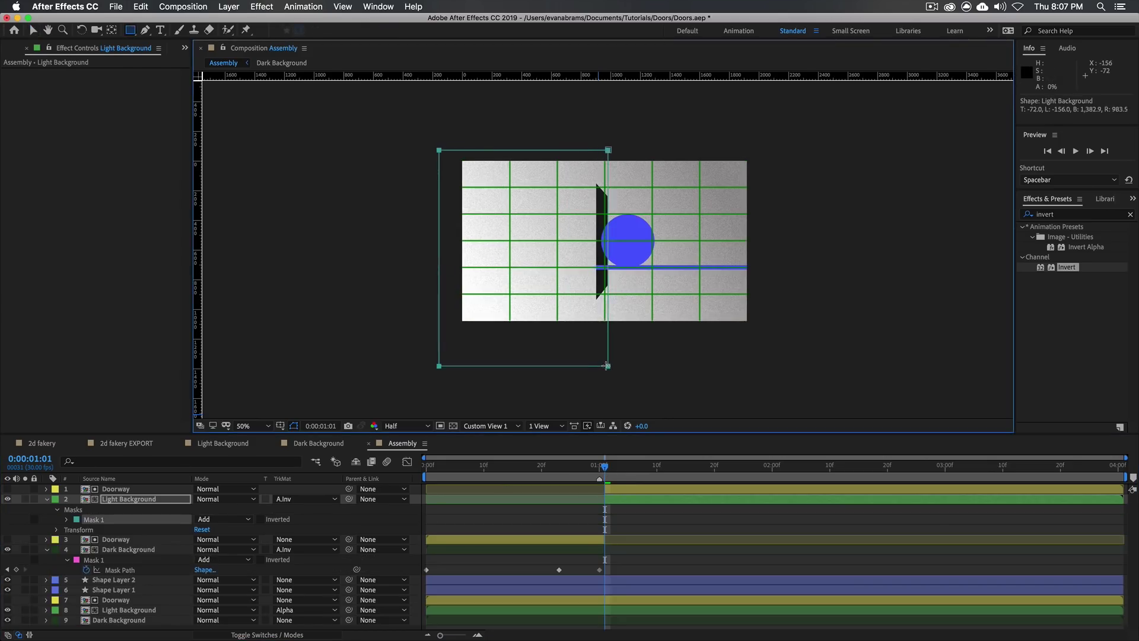
pyautogui.hotkey('alt', 'm')
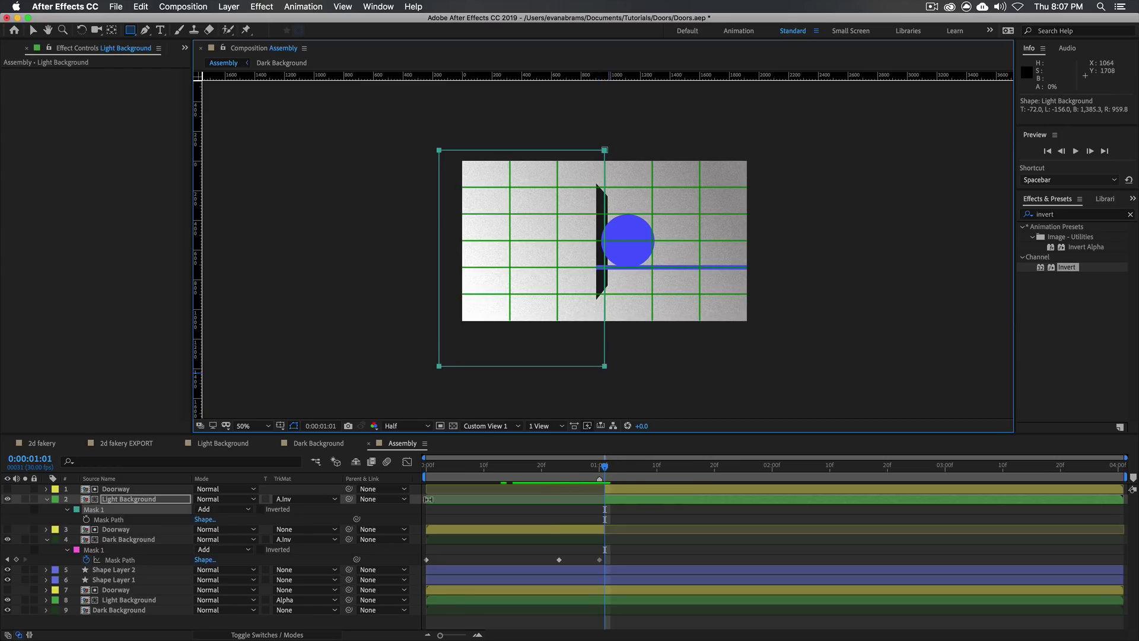
pyautogui.click(200, 519)
# Step: Keyframe the mask's right edge to follow the doorway leftward until 0:00:02:00, adding in-between keyframes including one at 0:00:01:08
pyautogui.moveTo(655, 478); pyautogui.dragTo(772, 469)
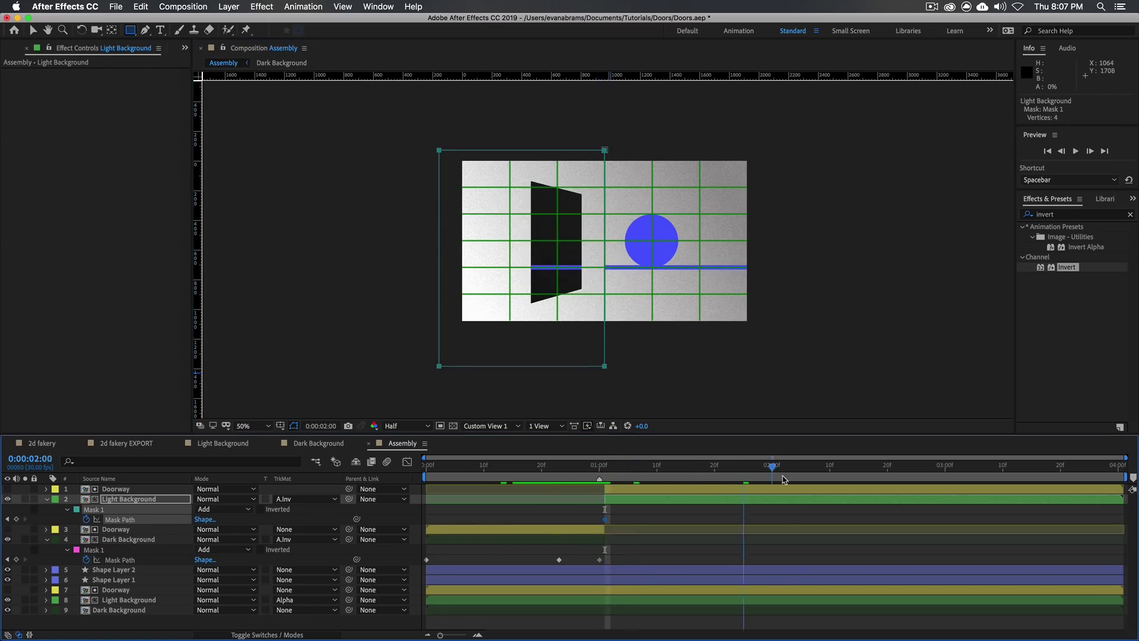
pyautogui.press('v')
pyautogui.moveTo(604, 366); pyautogui.dragTo(554, 367)
pyautogui.moveTo(772, 466); pyautogui.dragTo(692, 466)
pyautogui.moveTo(582, 368)
pyautogui.mouseDown()
pyautogui.moveTo(565, 368)
pyautogui.moveTo(588, 359)
pyautogui.moveTo(575, 359)
pyautogui.mouseUp()
pyautogui.click(645, 469)
pyautogui.click(711, 521)
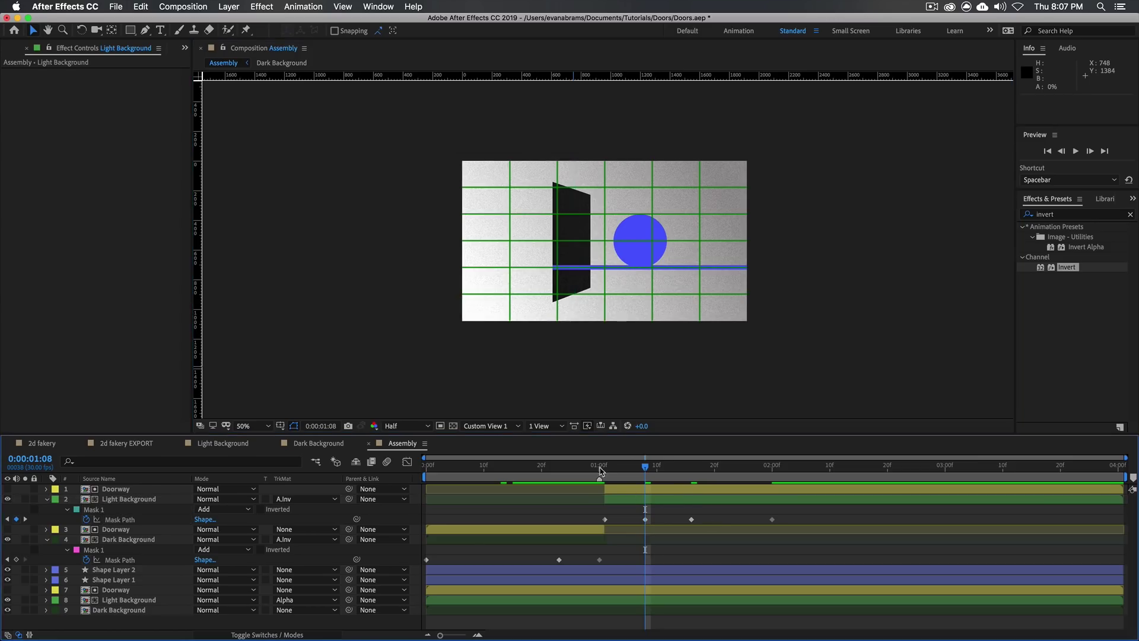
# Step: Preview the masked door transition and collapse the properties of all layers
pyautogui.press('space')
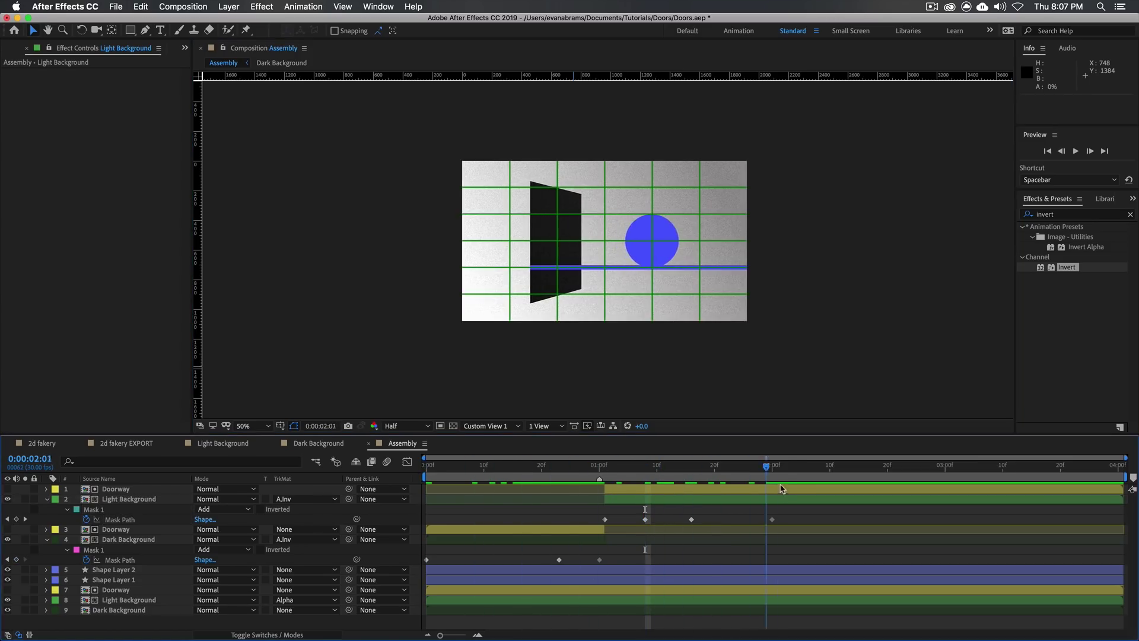
pyautogui.press('space')
pyautogui.press('super+a')
pyautogui.click(45, 504)
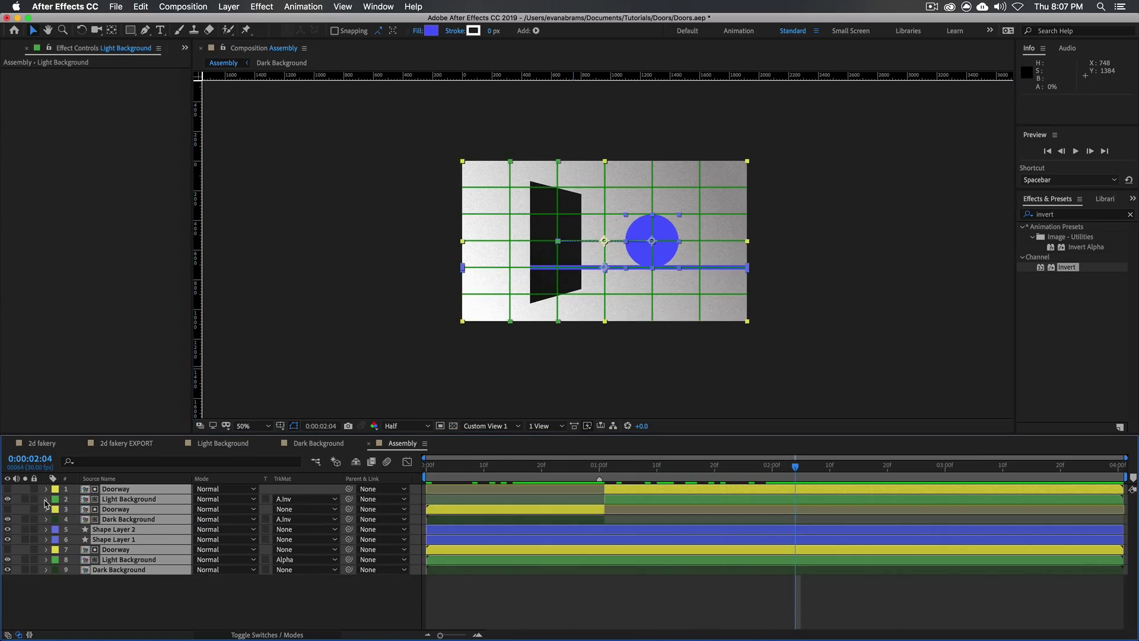
pyautogui.click(210, 615)
# Step: Play the assembly from near the start and examine the circle, bar and doorway up close at 0:00:01:28
pyautogui.click(439, 465)
pyautogui.press('space')
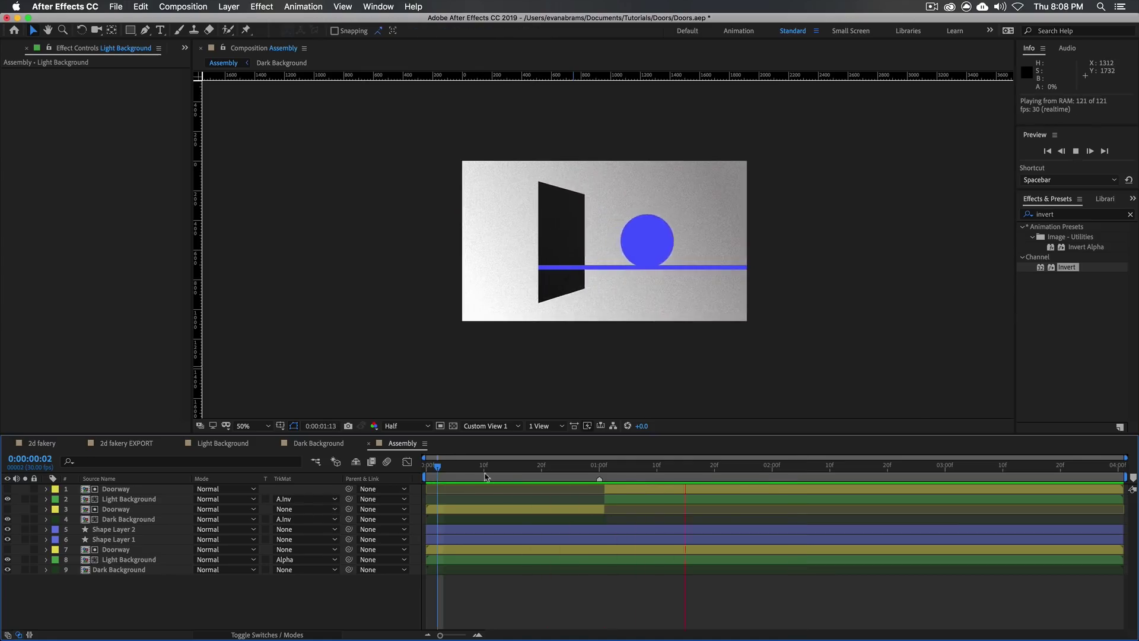
pyautogui.press('space')
pyautogui.press('.')
pyautogui.click(696, 294)
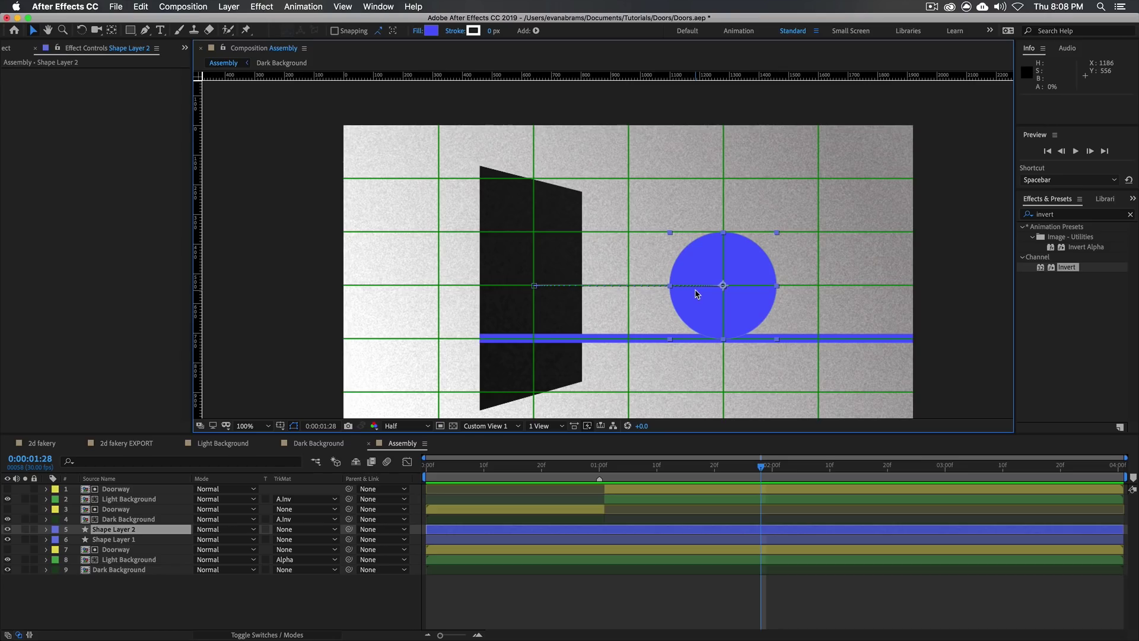
pyautogui.click(543, 585)
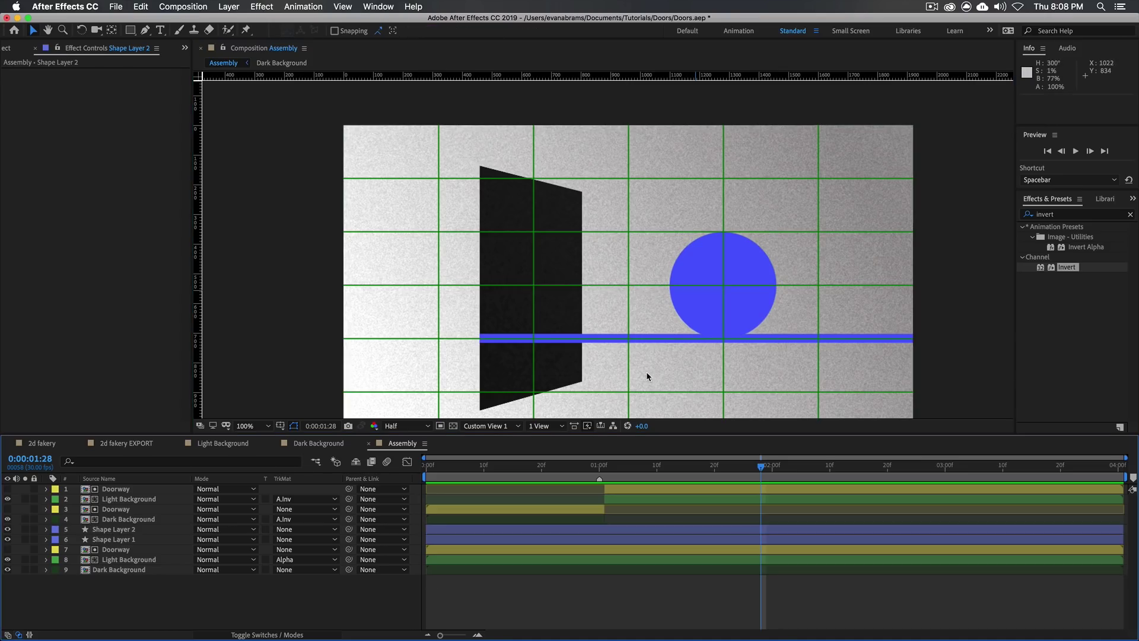
pyautogui.scroll(-2, 781, 282)
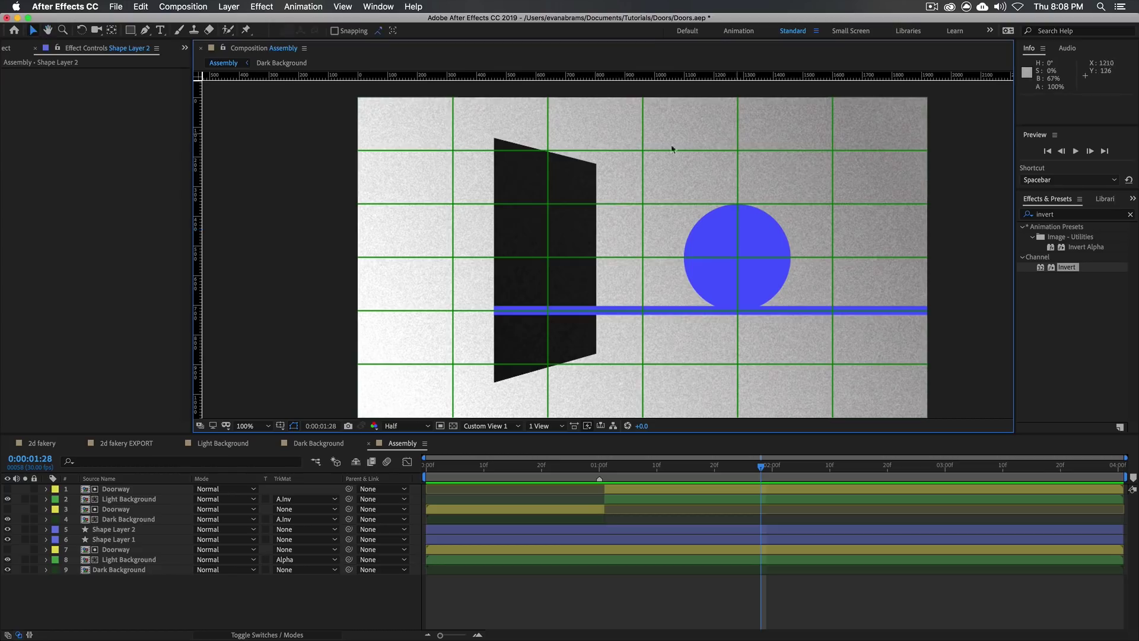
# Step: Open the lower Light Background precomp at 0:00:01:01 and add a shape layer with a frame-filling ellipse
pyautogui.click(664, 562)
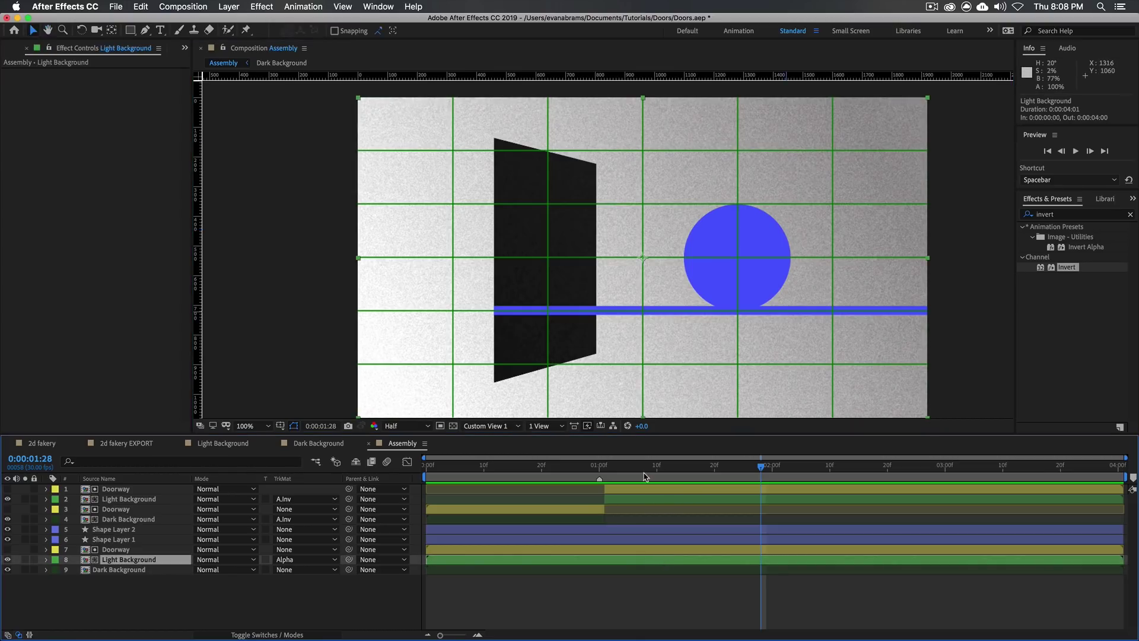
pyautogui.moveTo(558, 469); pyautogui.dragTo(605, 471)
pyautogui.doubleClick(613, 565)
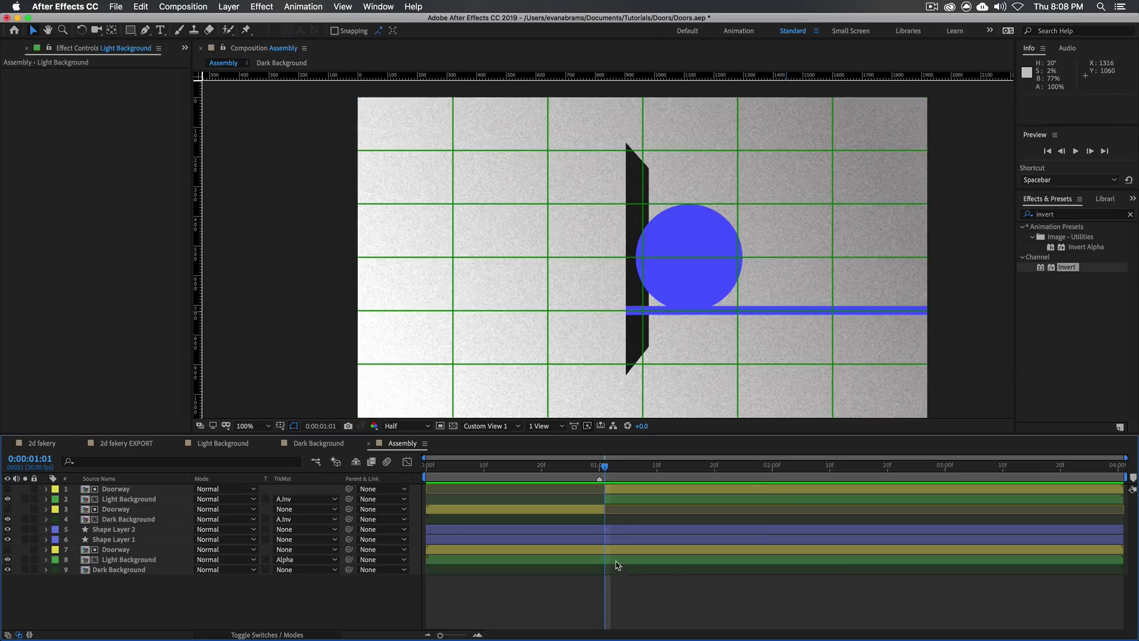
pyautogui.press(',')
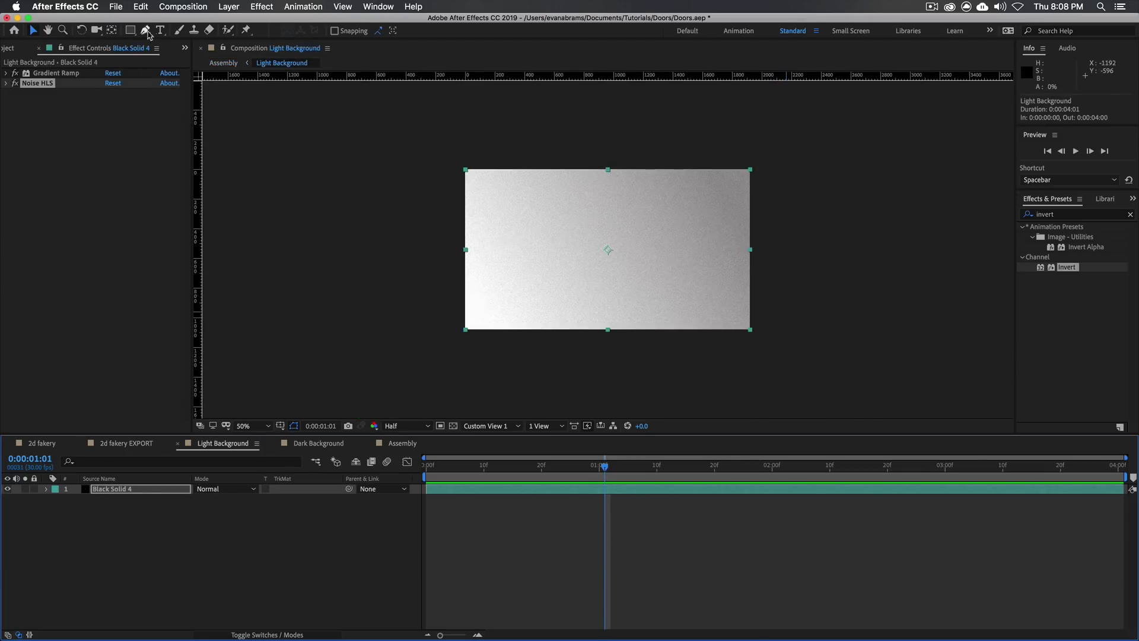
pyautogui.moveTo(130, 30); pyautogui.dragTo(158, 43)
pyautogui.moveTo(157, 44); pyautogui.dragTo(169, 69)
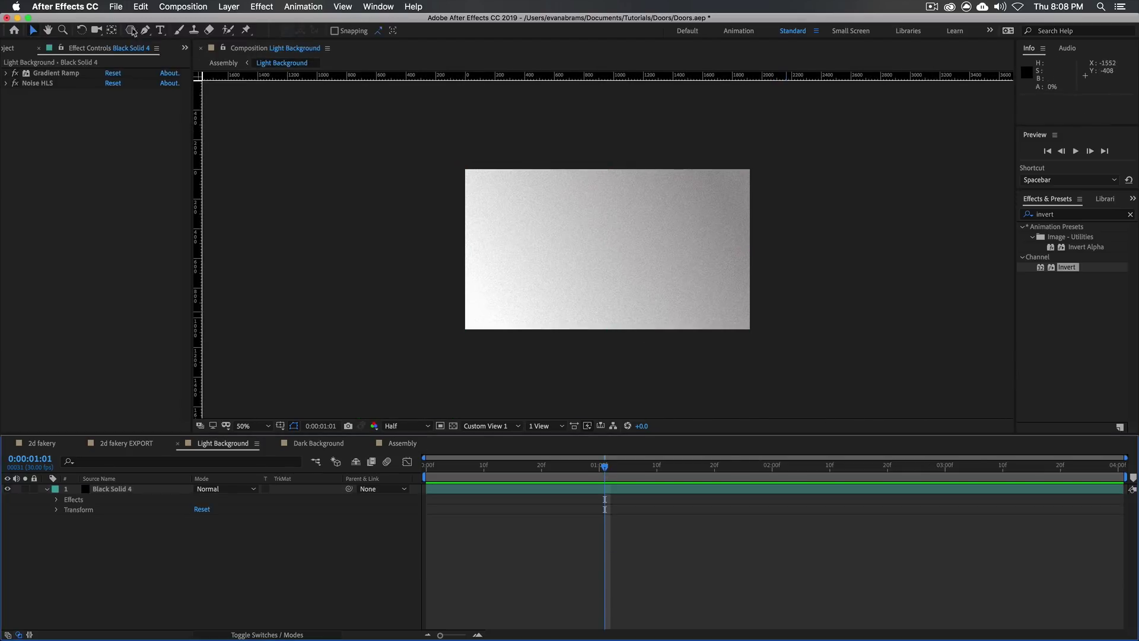
pyautogui.click(130, 30)
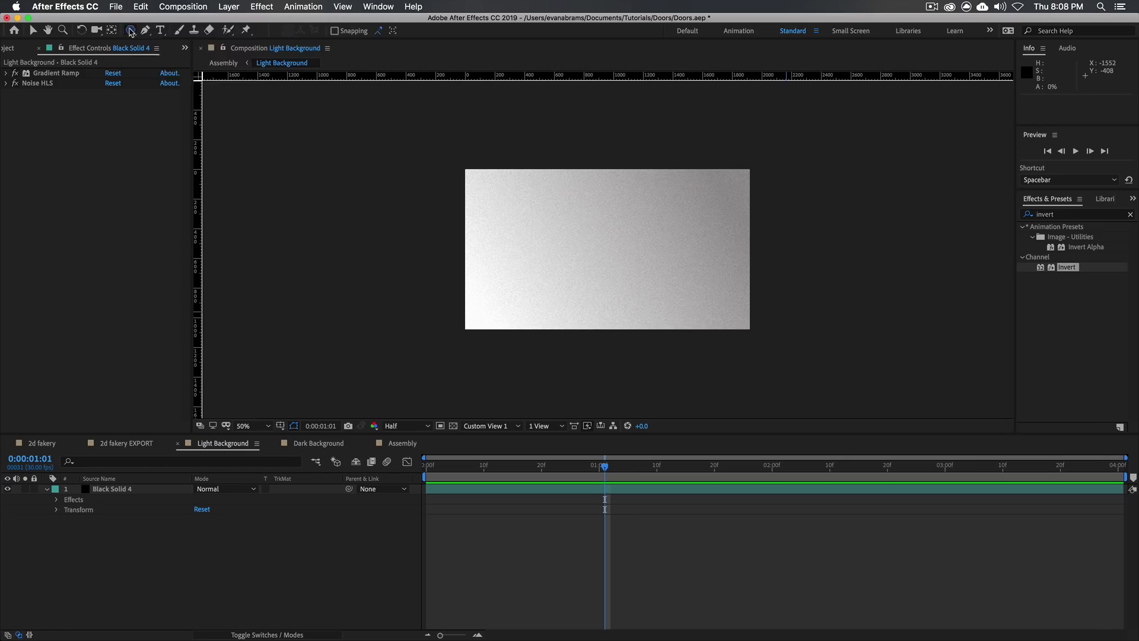
pyautogui.moveTo(132, 33); pyautogui.dragTo(162, 56)
pyautogui.doubleClick(131, 33)
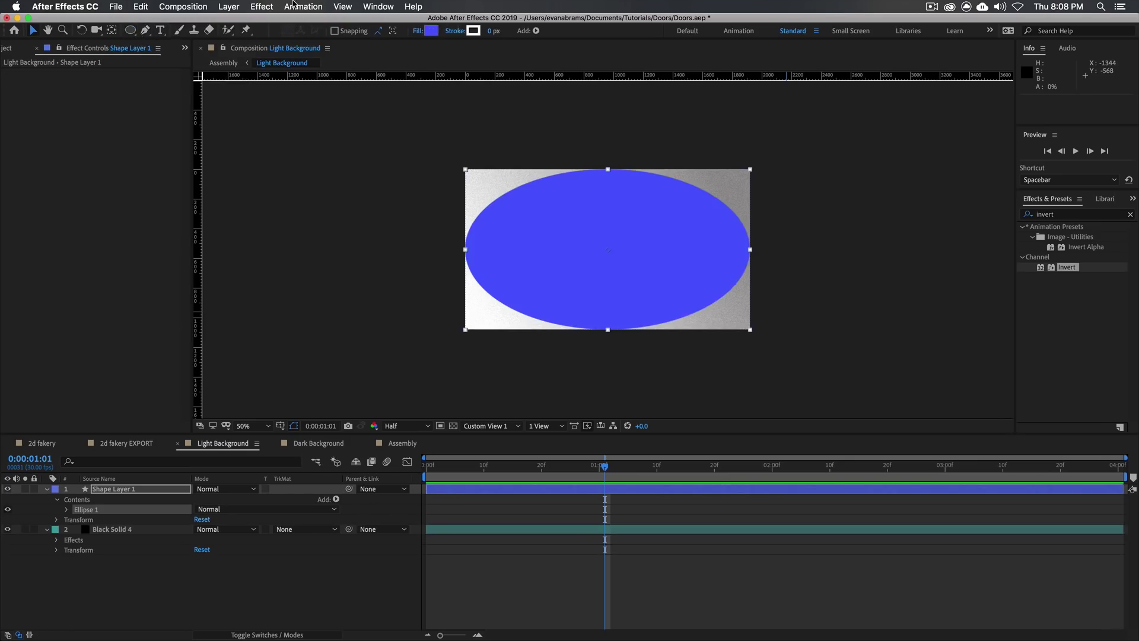
# Step: Set the ellipse's fill color to 0A0D23 and reduce its size to a small circle
pyautogui.click(433, 32)
pyautogui.moveTo(236, 350); pyautogui.dragTo(232, 419)
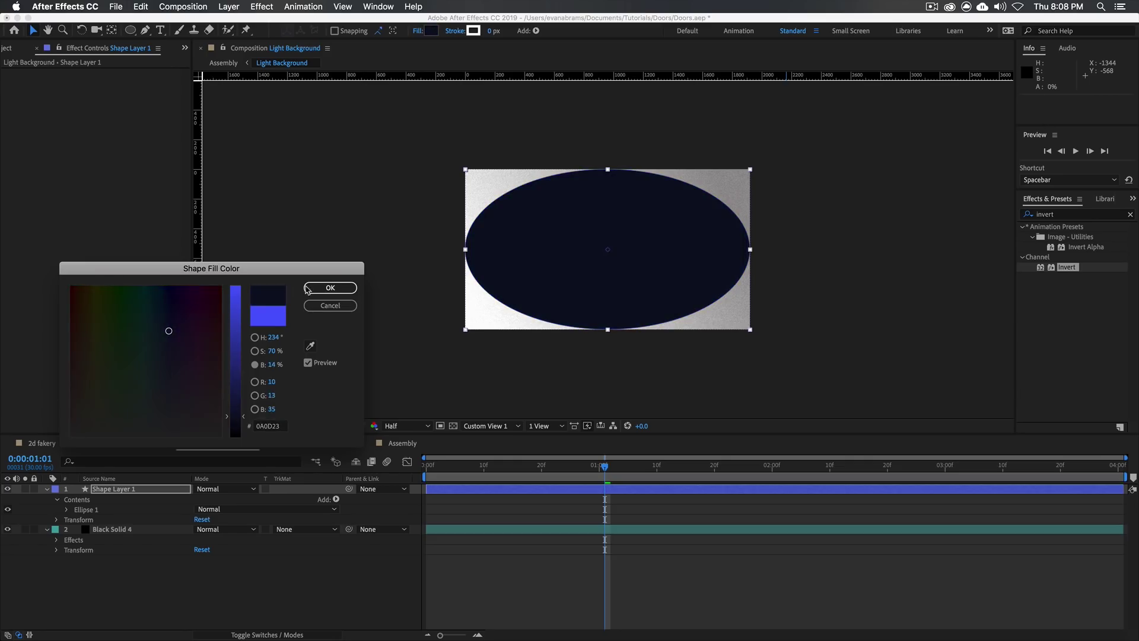
pyautogui.click(309, 288)
pyautogui.press('u')
pyautogui.press('u')
pyautogui.moveTo(240, 529); pyautogui.dragTo(62, 546)
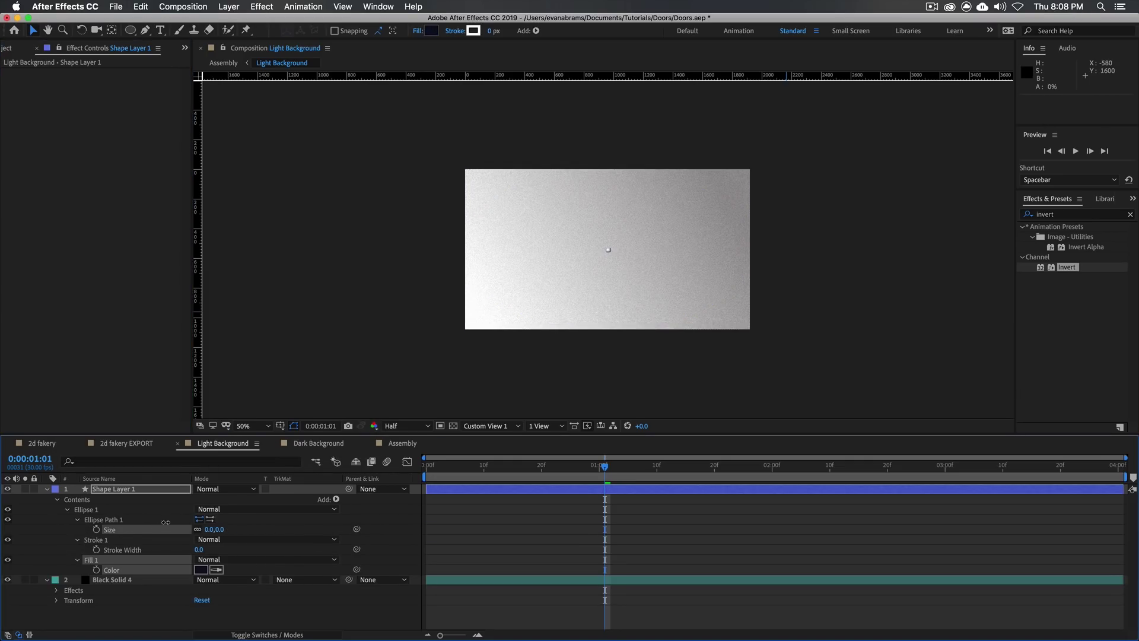
pyautogui.moveTo(165, 522); pyautogui.dragTo(175, 520)
# Step: Animate the small circle's position diagonally from the frame's lower right at 0:00:00:00 to its upper left at 0:00:02:08
pyautogui.click(155, 489)
pyautogui.moveTo(606, 251); pyautogui.dragTo(696, 314)
pyautogui.press('p')
pyautogui.click(76, 500)
pyautogui.moveTo(605, 500); pyautogui.dragTo(490, 499)
pyautogui.moveTo(706, 315); pyautogui.dragTo(510, 204)
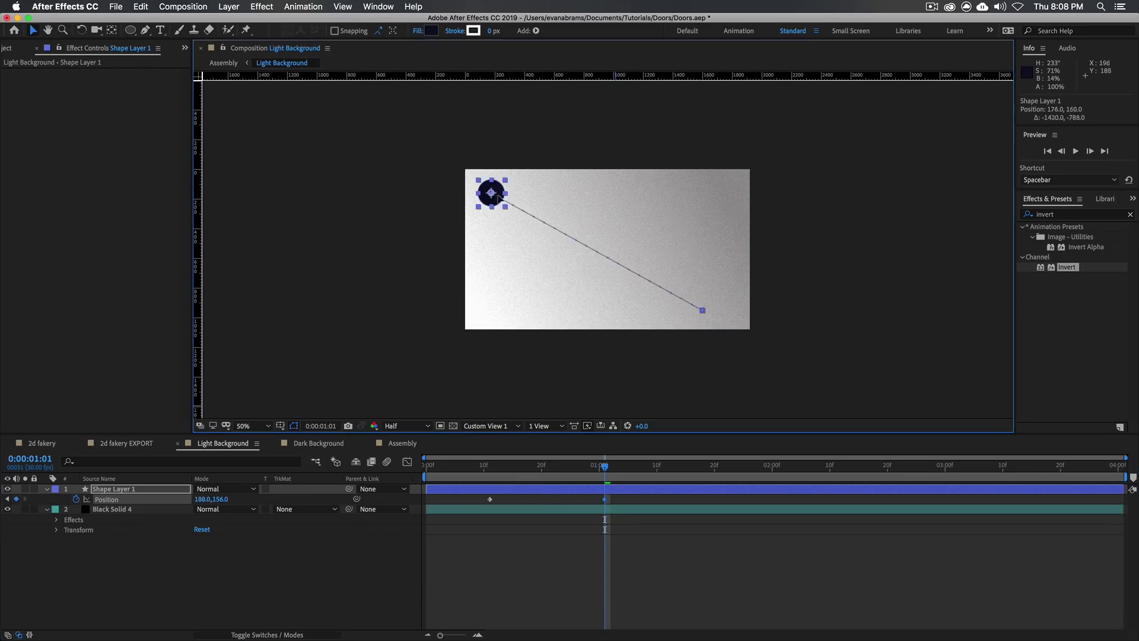
pyautogui.moveTo(606, 500); pyautogui.dragTo(819, 499)
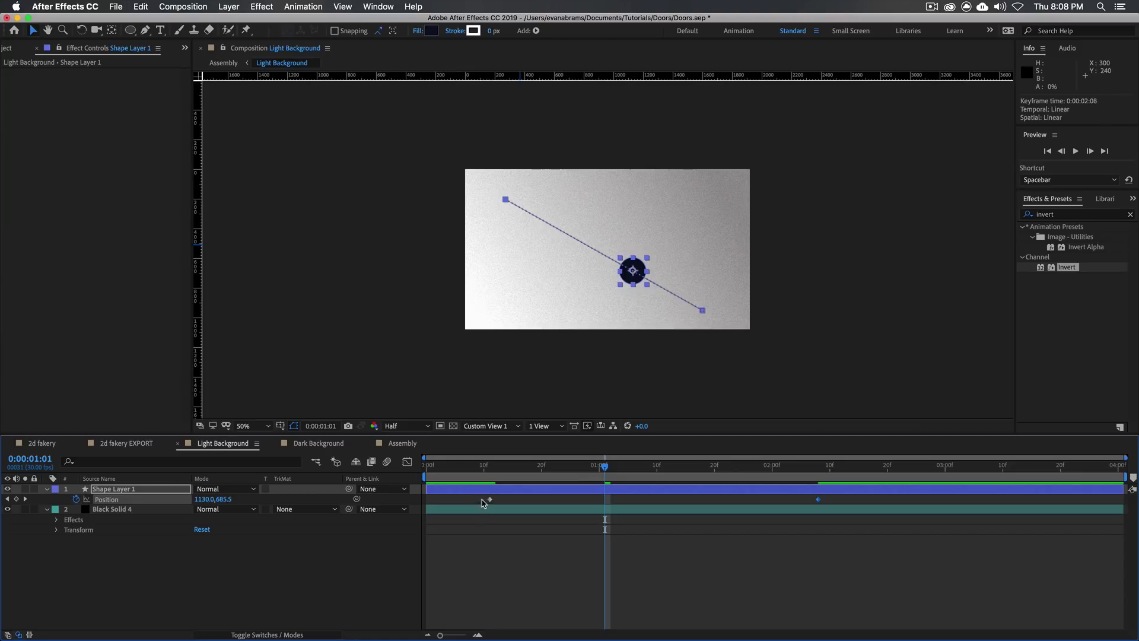
pyautogui.moveTo(490, 499); pyautogui.dragTo(427, 499)
# Step: Preview the small circle's motion in Light Background and check it against the doorway in the Assembly composition through 0:00:02:16
pyautogui.click(426, 467)
pyautogui.press('space')
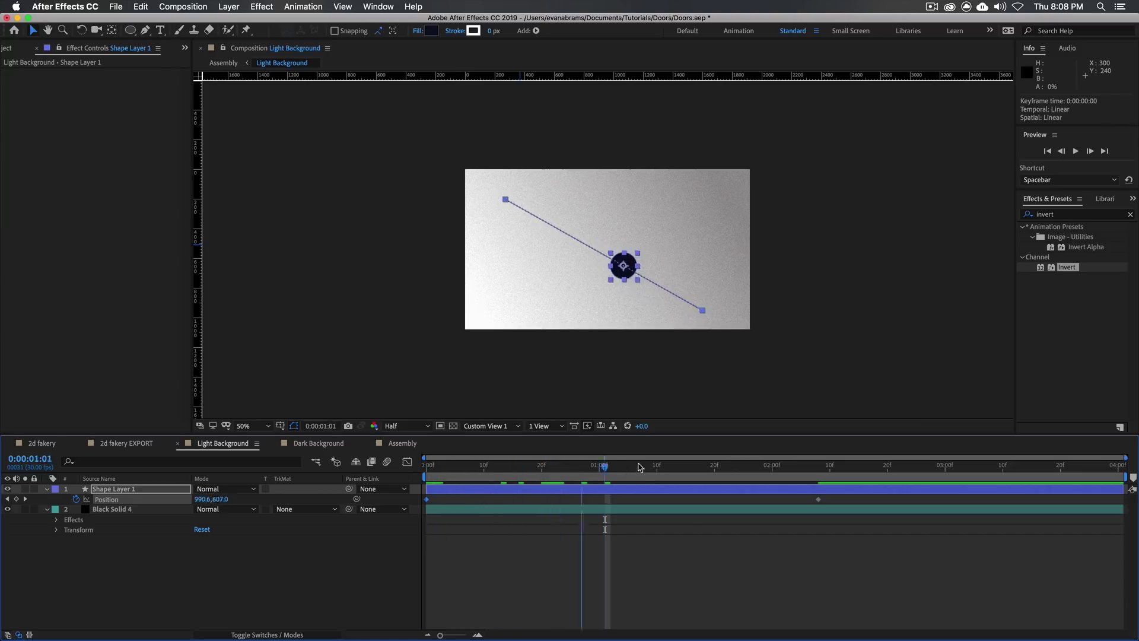
pyautogui.click(402, 444)
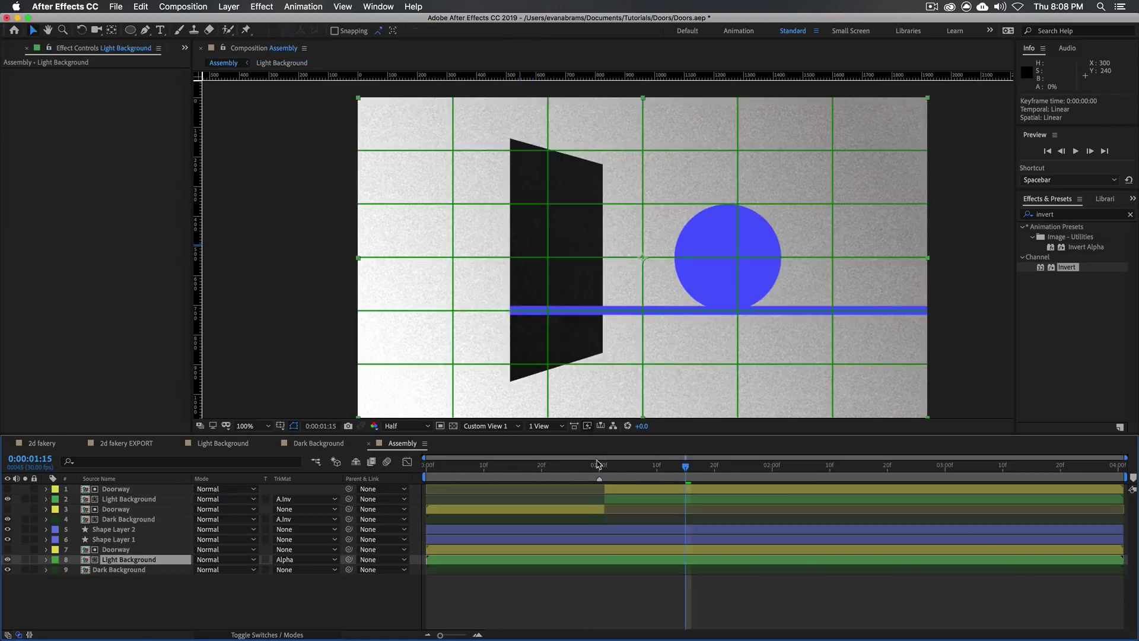
pyautogui.moveTo(637, 474); pyautogui.dragTo(549, 505)
pyautogui.press('space')
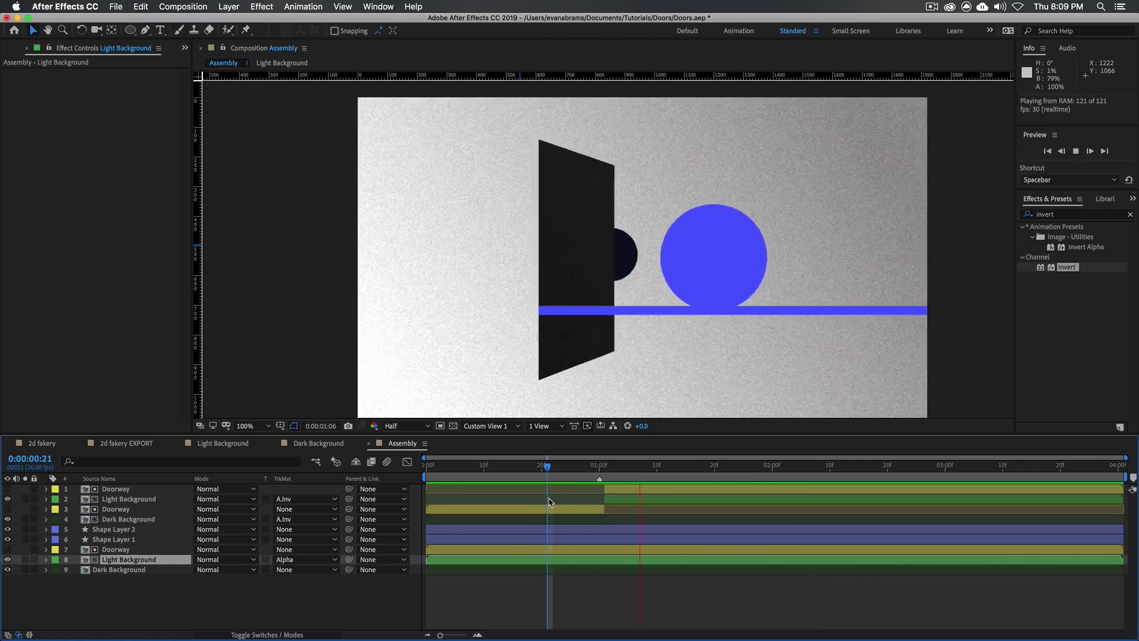
pyautogui.press('space')
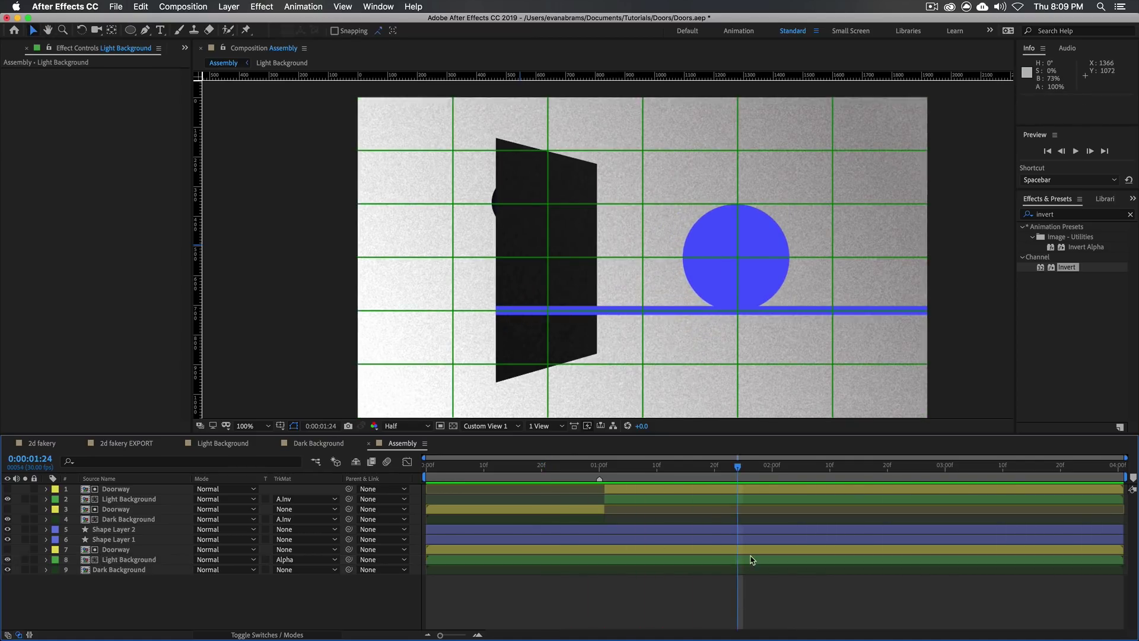
pyautogui.press('super+z')
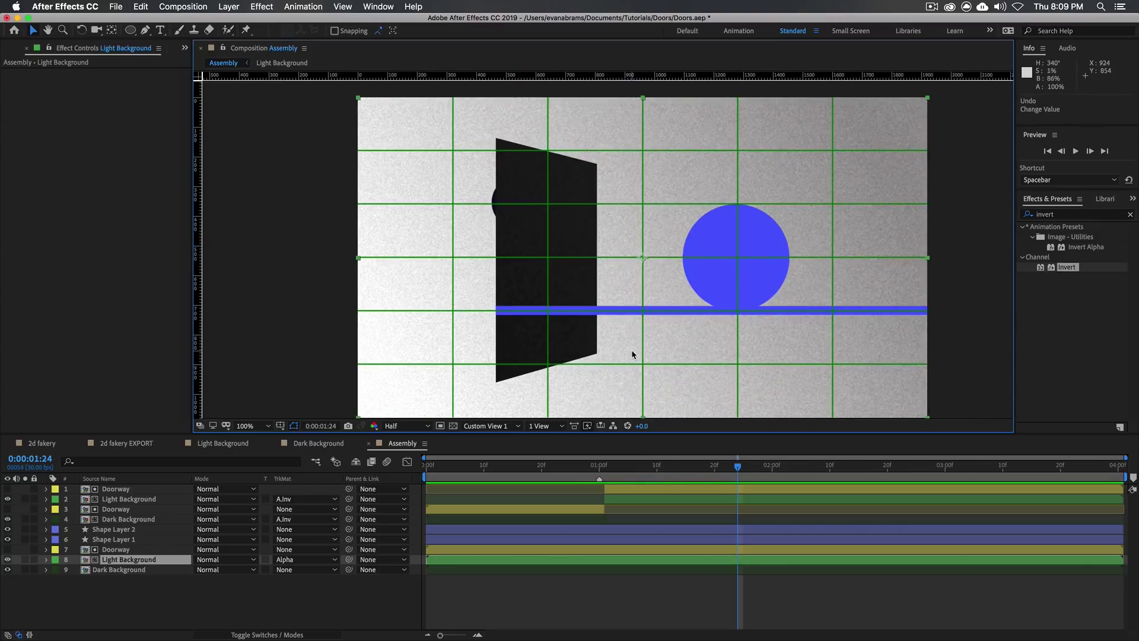
pyautogui.moveTo(560, 467); pyautogui.dragTo(865, 511)
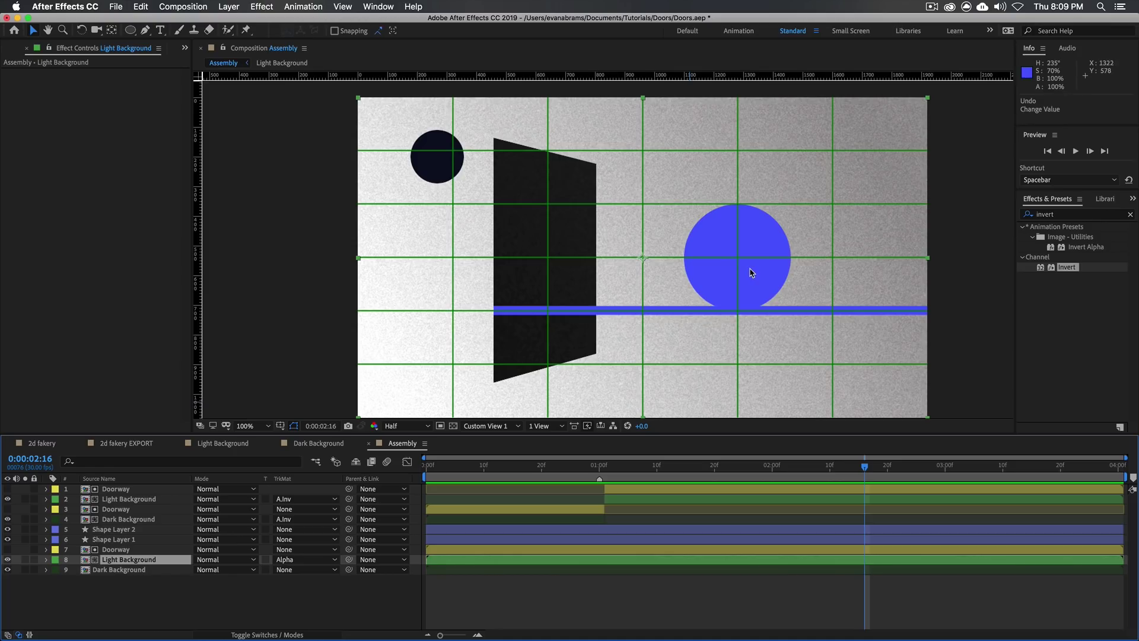
pyautogui.press(',')
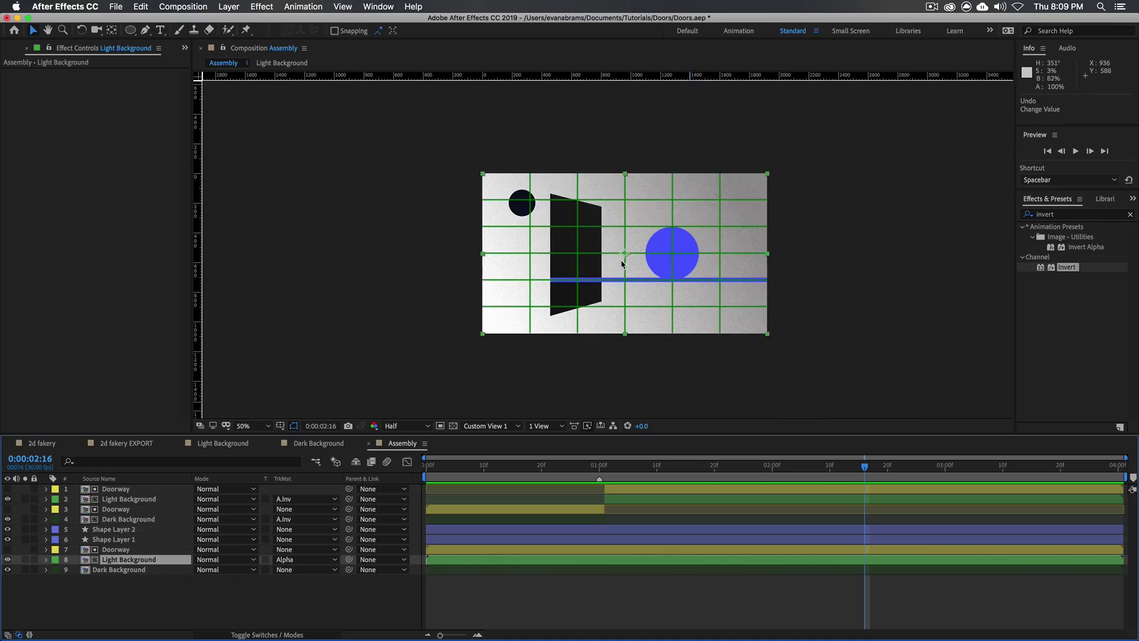
# Step: Inspect the shape layer inside the Doorway precomp and return to Assembly to scrub through the door's movement
pyautogui.doubleClick(674, 550)
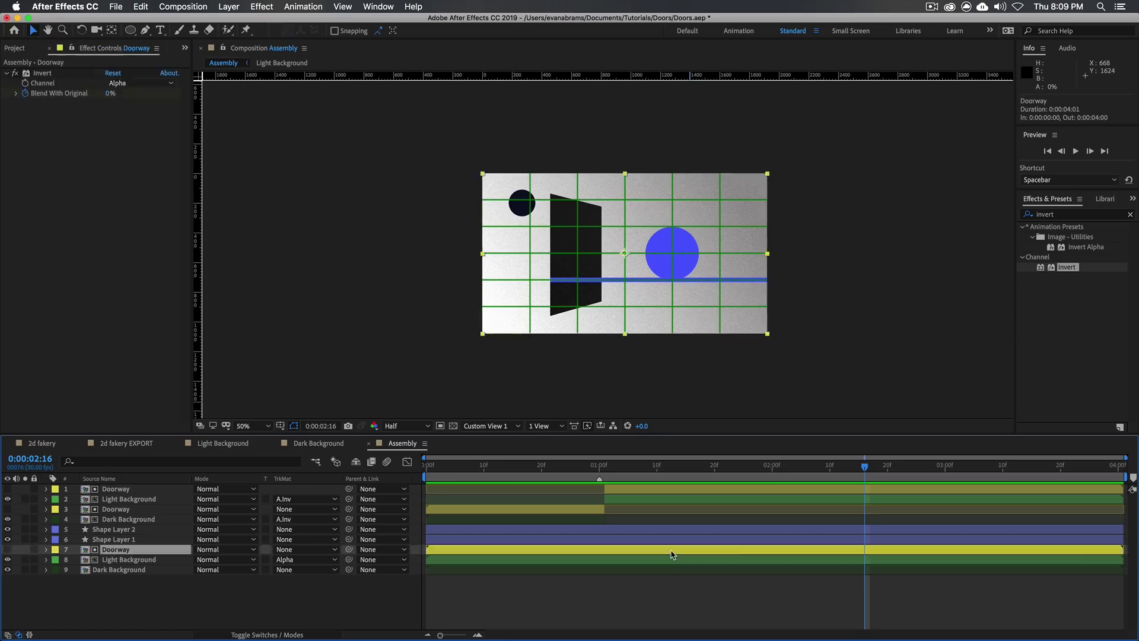
pyautogui.click(651, 487)
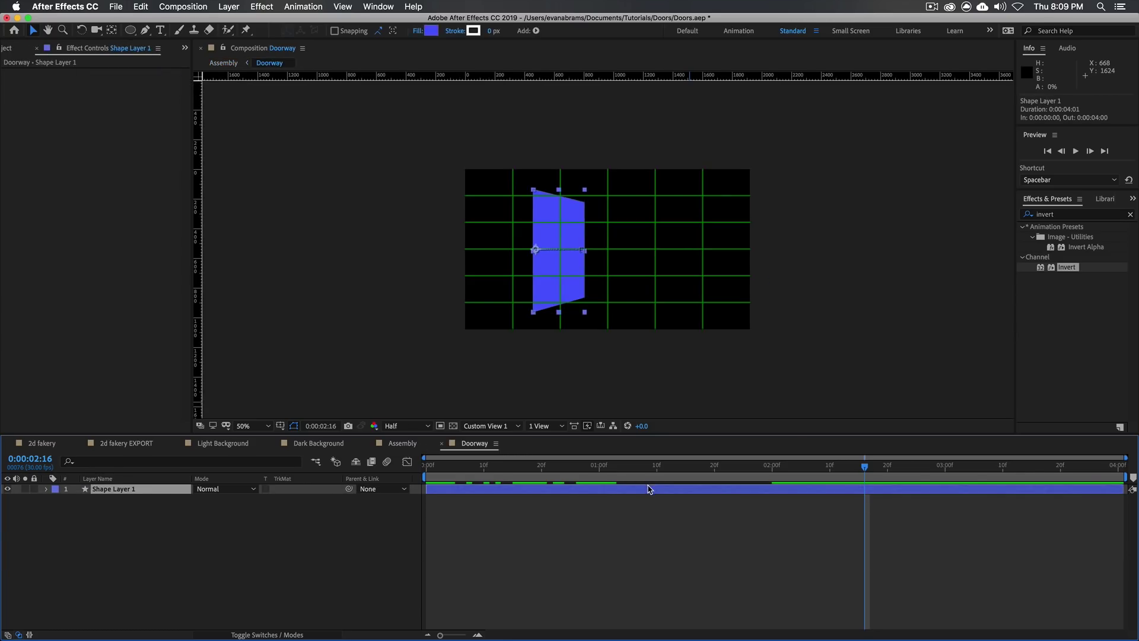
pyautogui.press('super+w')
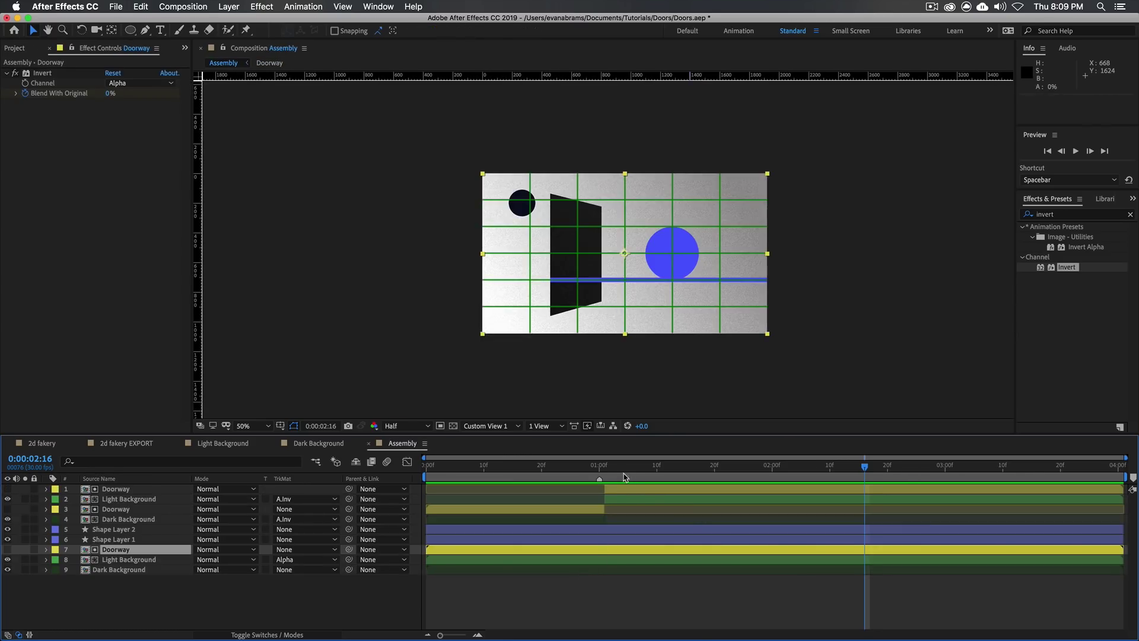
pyautogui.moveTo(587, 465); pyautogui.dragTo(723, 488)
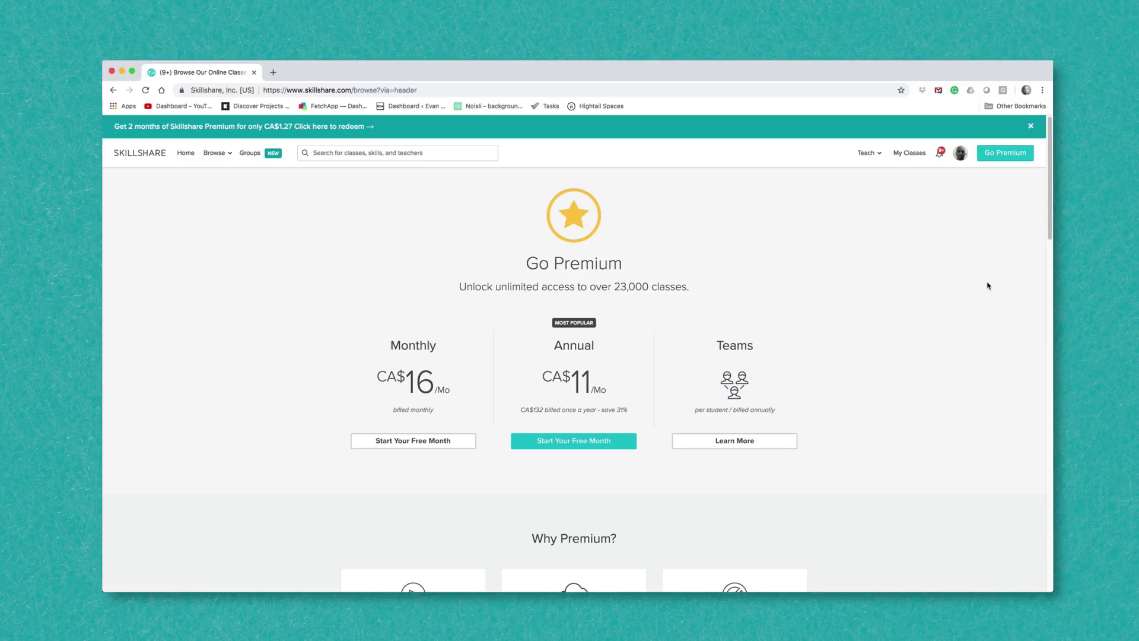
# Step: In the web browser, review Skillshare's Premium plans and benefits and open the sign-up page for the two-month offer
pyautogui.scroll(-5, 297, 287)
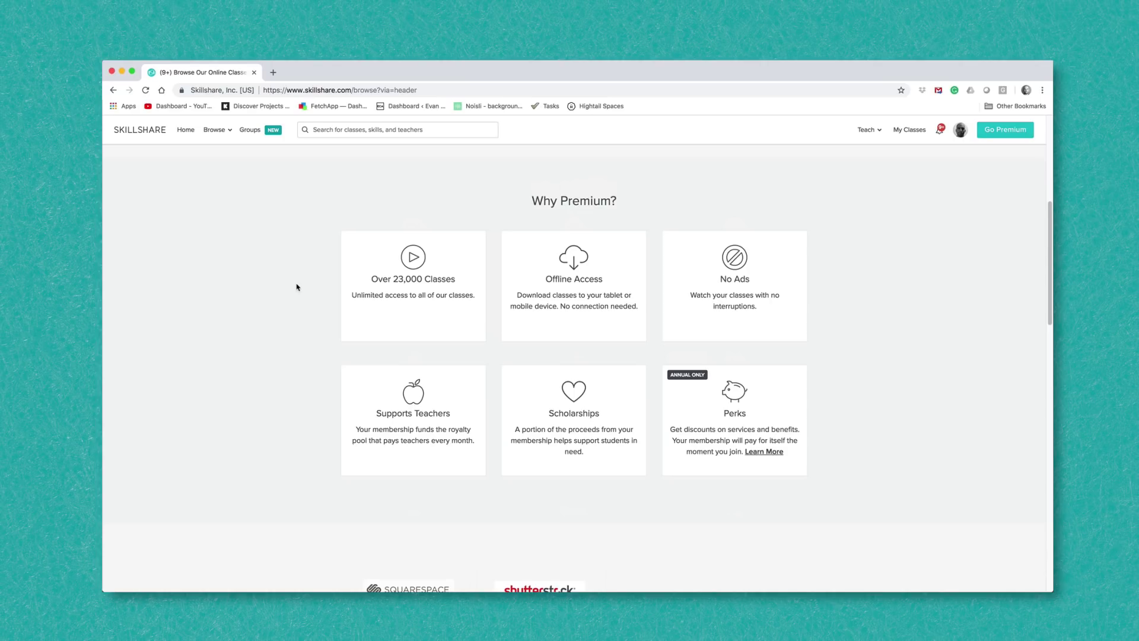
pyautogui.scroll(5, 249, 201)
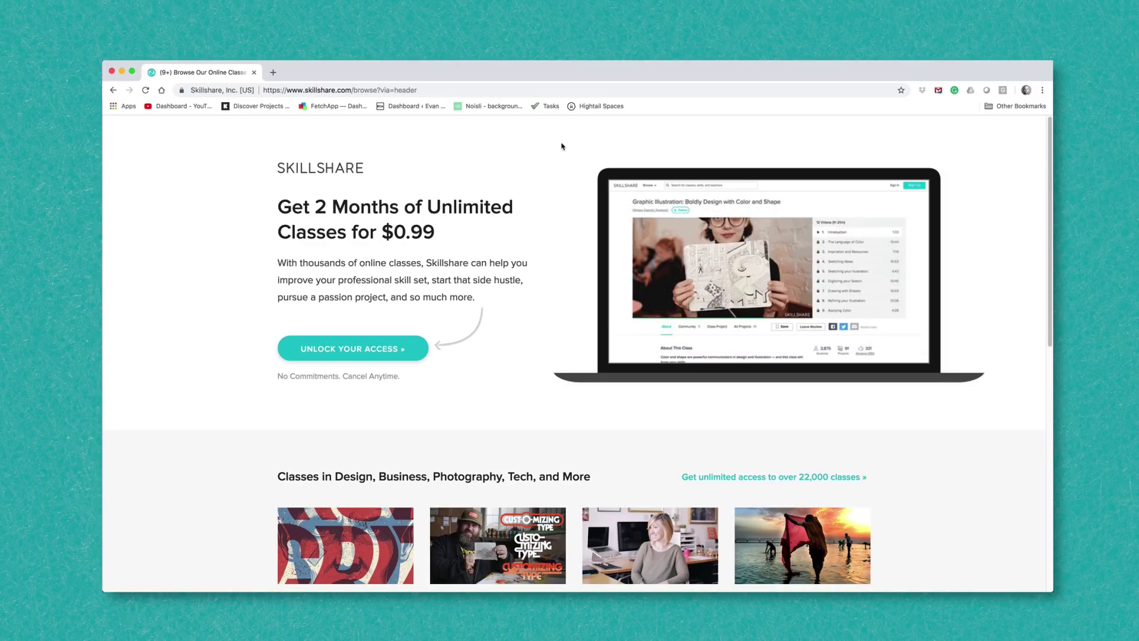
pyautogui.scroll(-2, 562, 146)
pyautogui.scroll(-3, 562, 146)
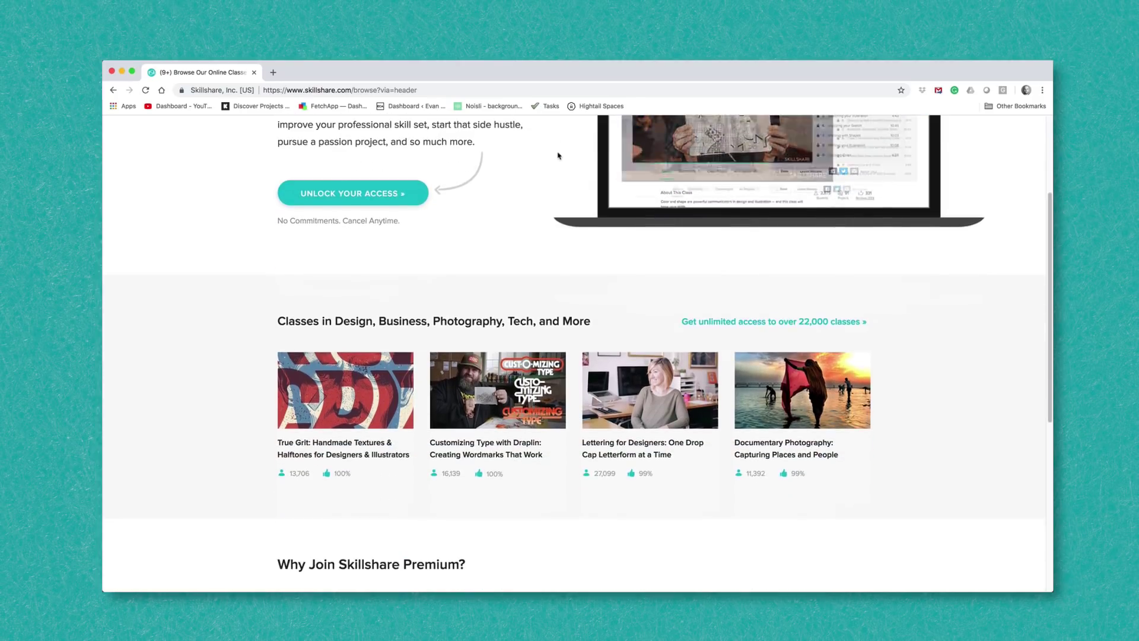
pyautogui.click(660, 399)
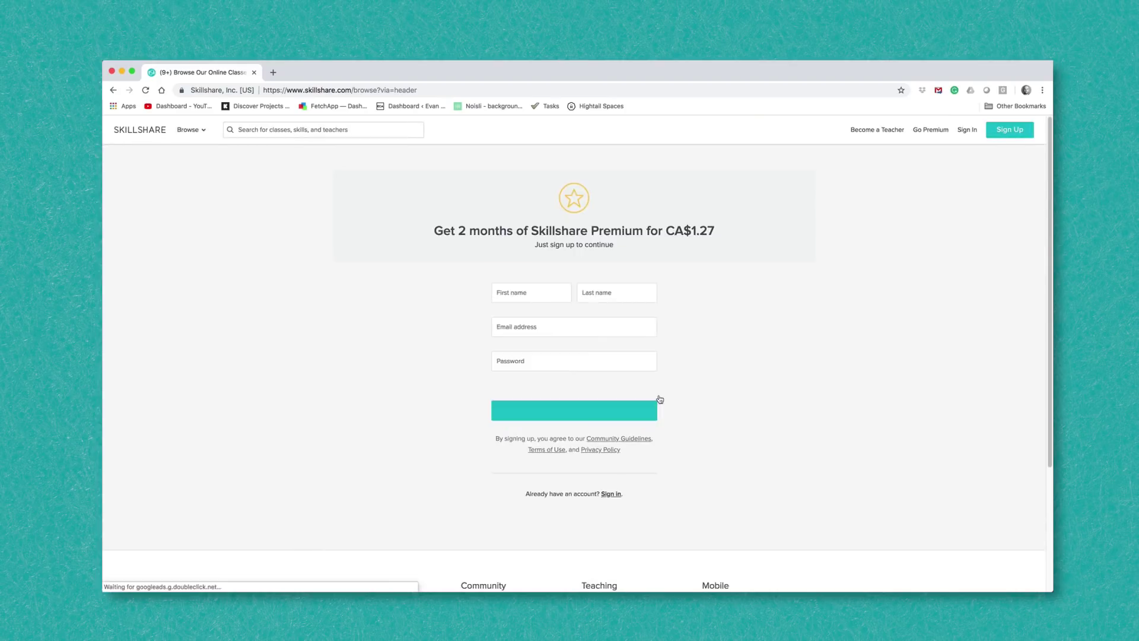